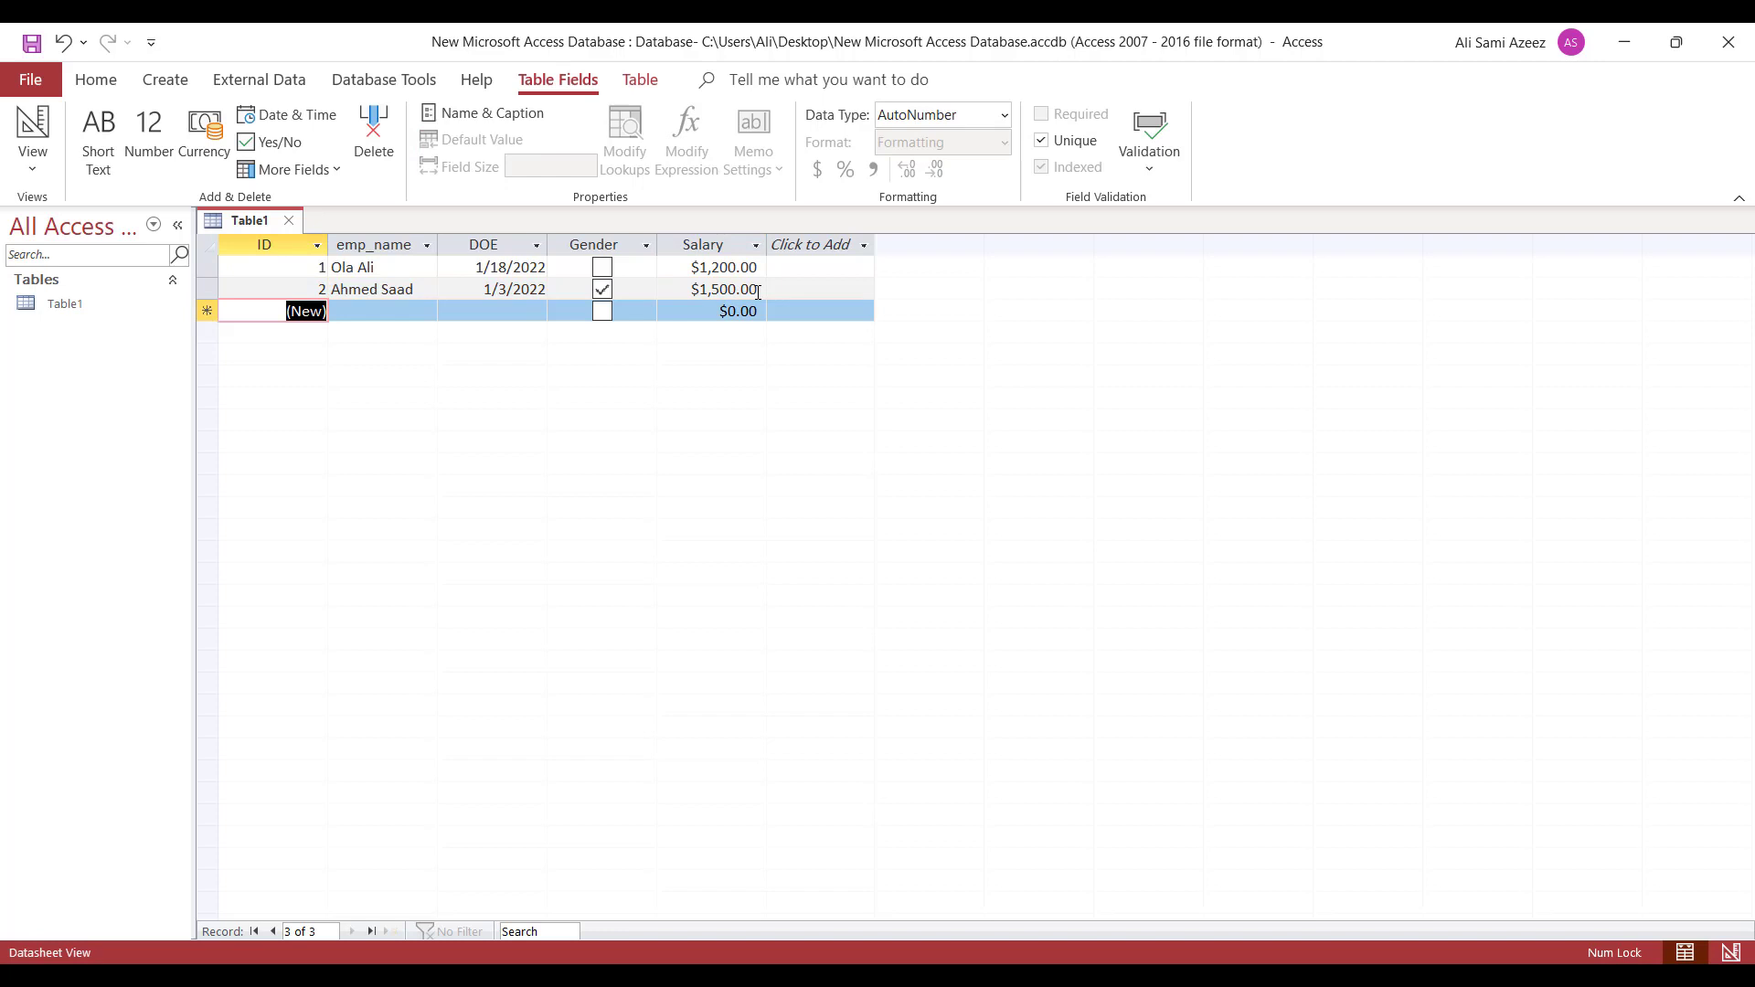
- Add record 3 with an employee name, DOE 1/1/2022 and salary $1,300
key("Tab")
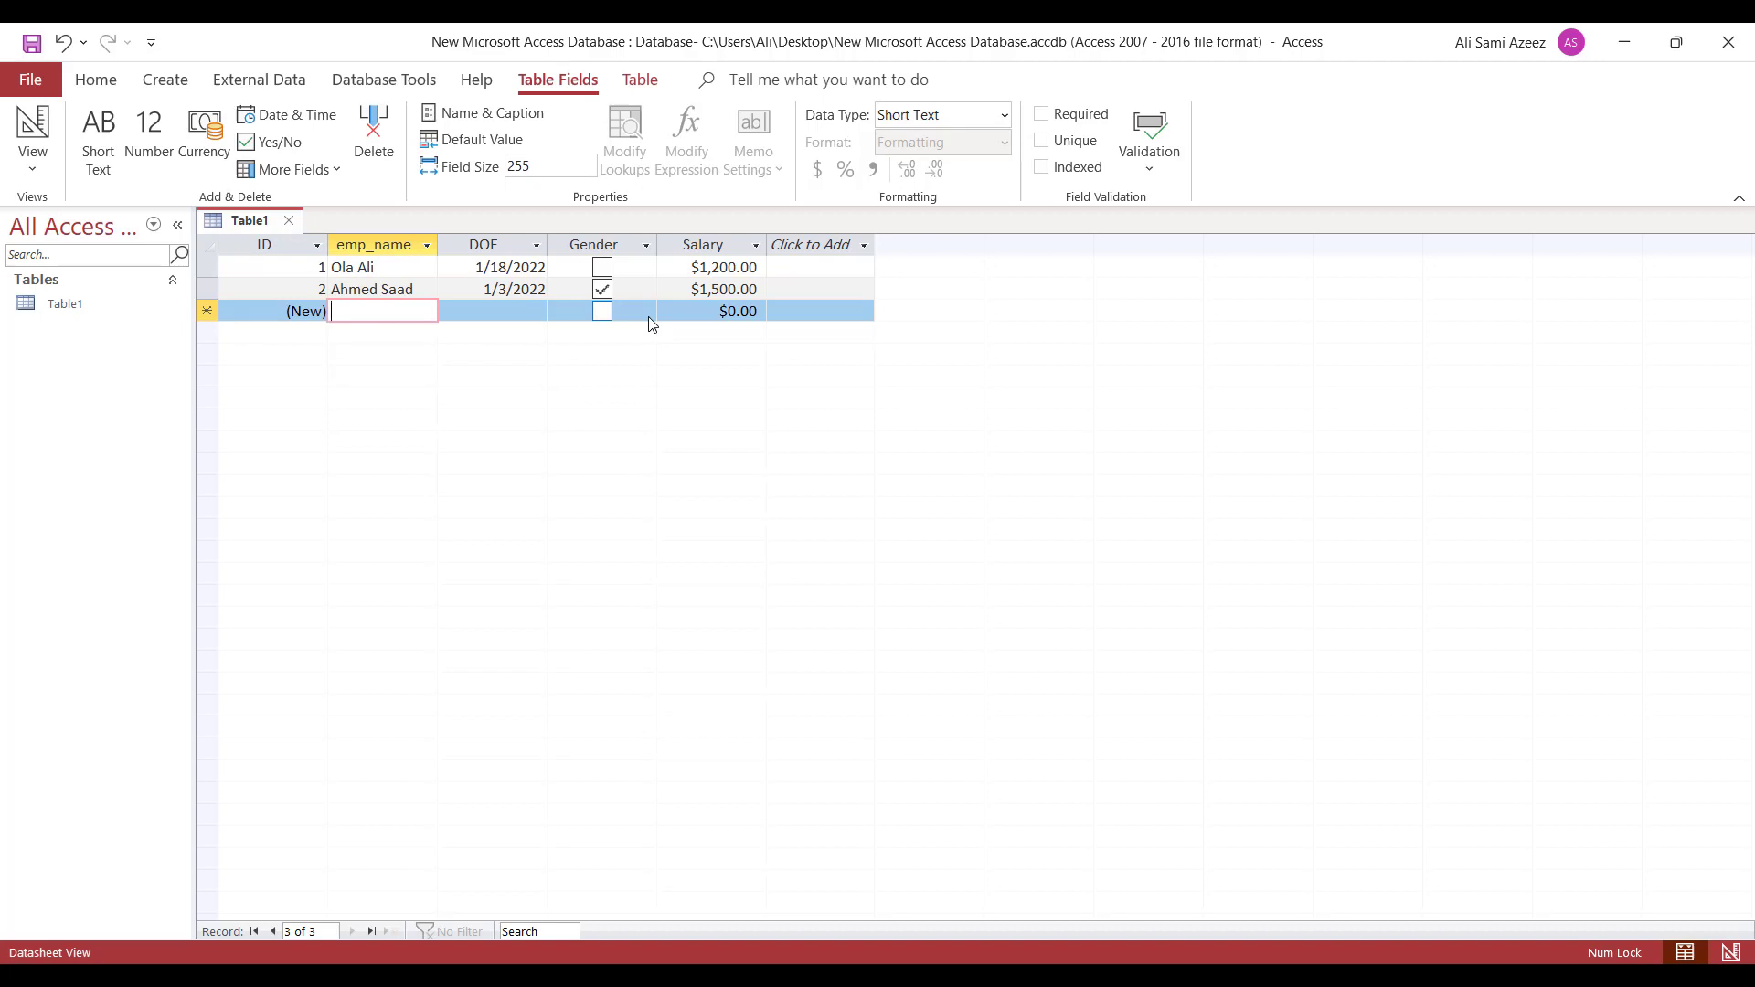
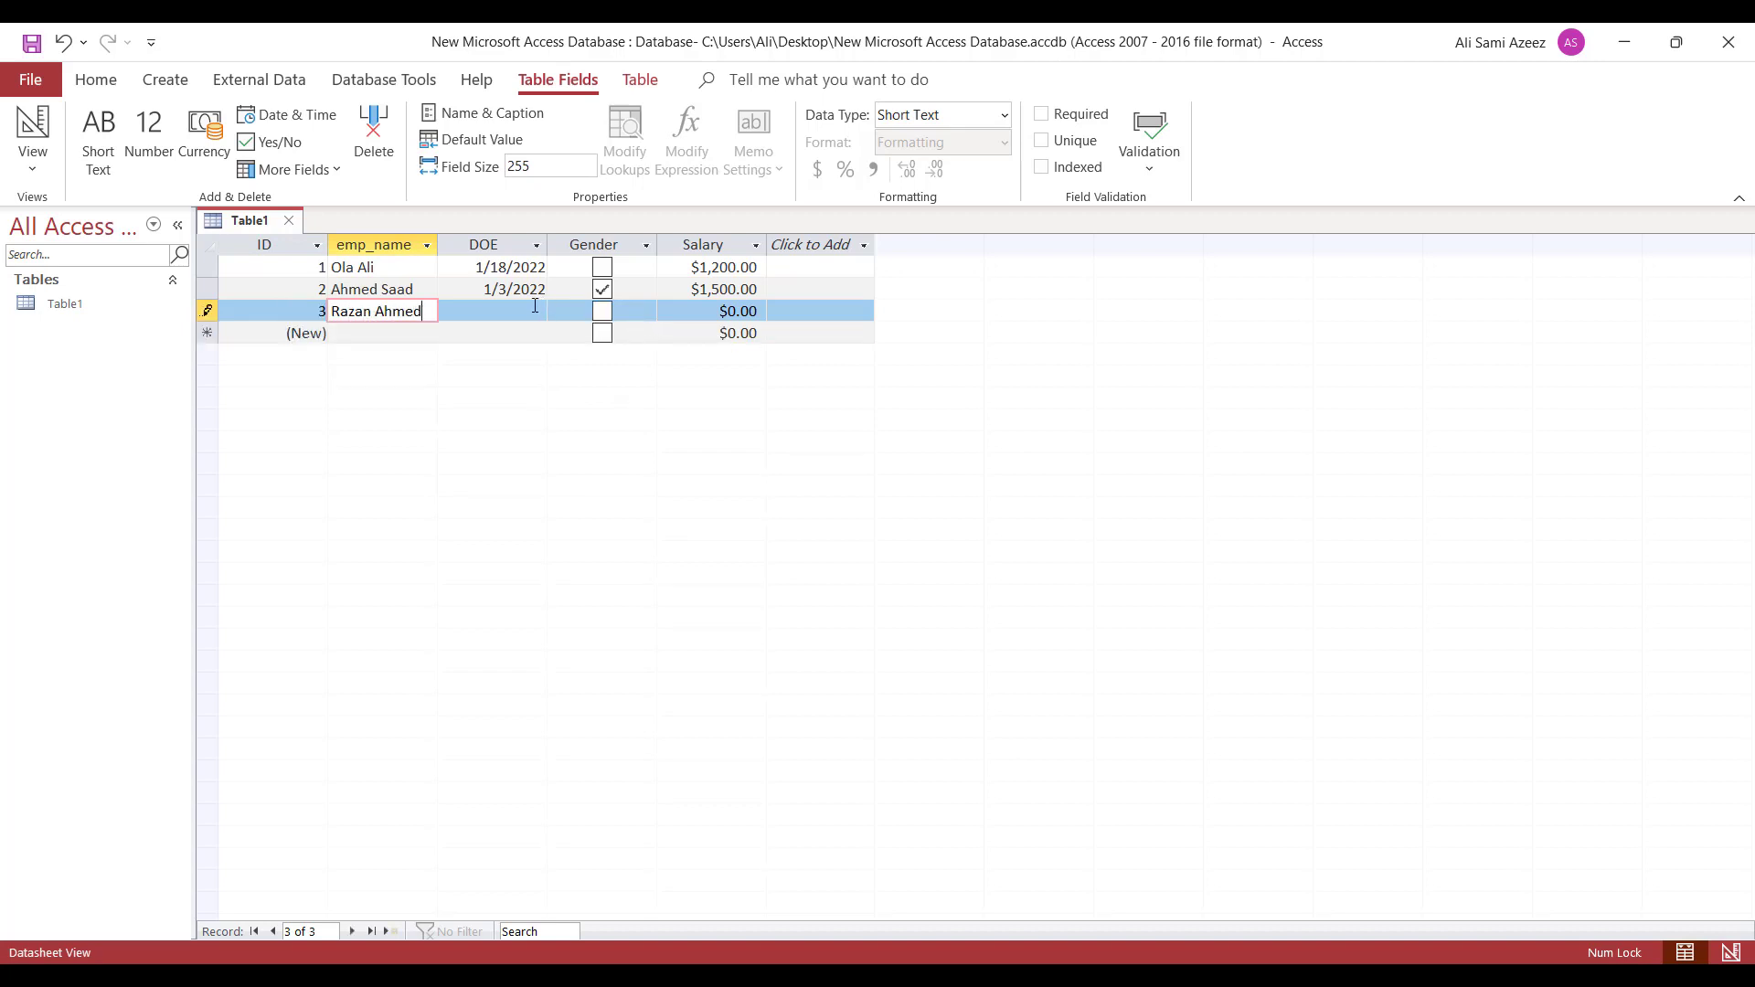
left_click(535, 307)
left_click(558, 311)
left_click(552, 377)
left_click(745, 311)
double_click(745, 311)
type("1300")
key("Return")
- Add record 4 with an employee name, DOE 1/14/2022, Gender ticked and salary $2,000
left_click(355, 331)
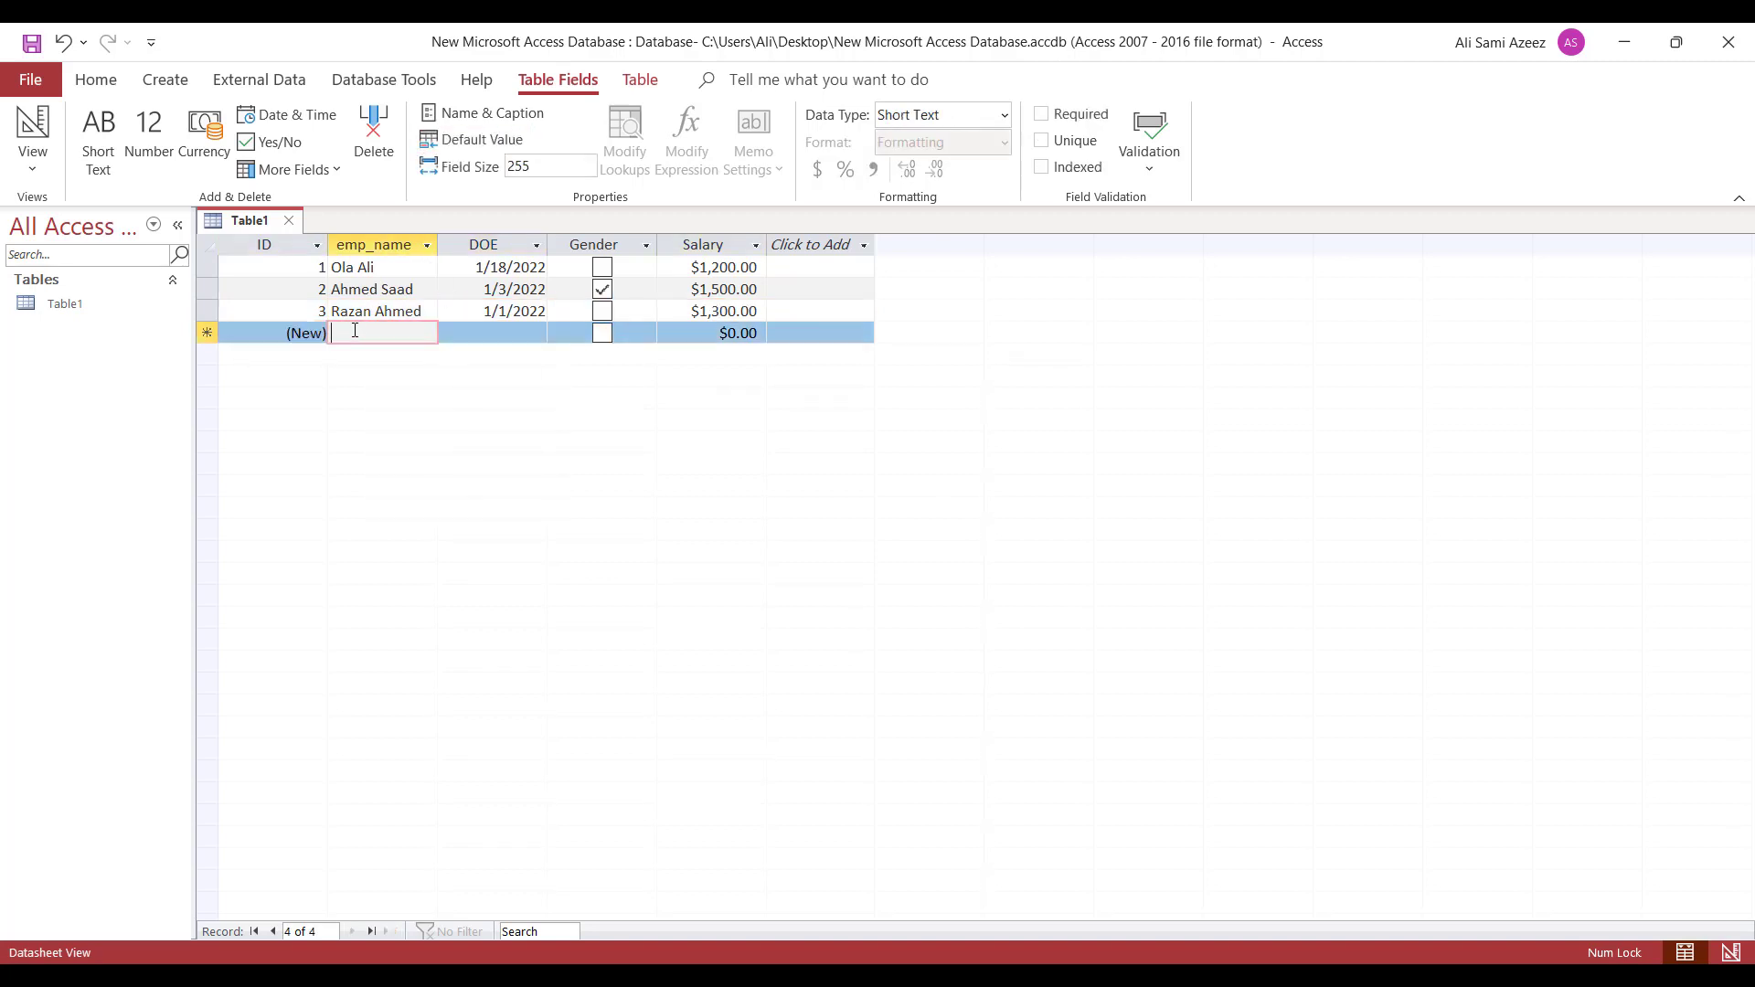
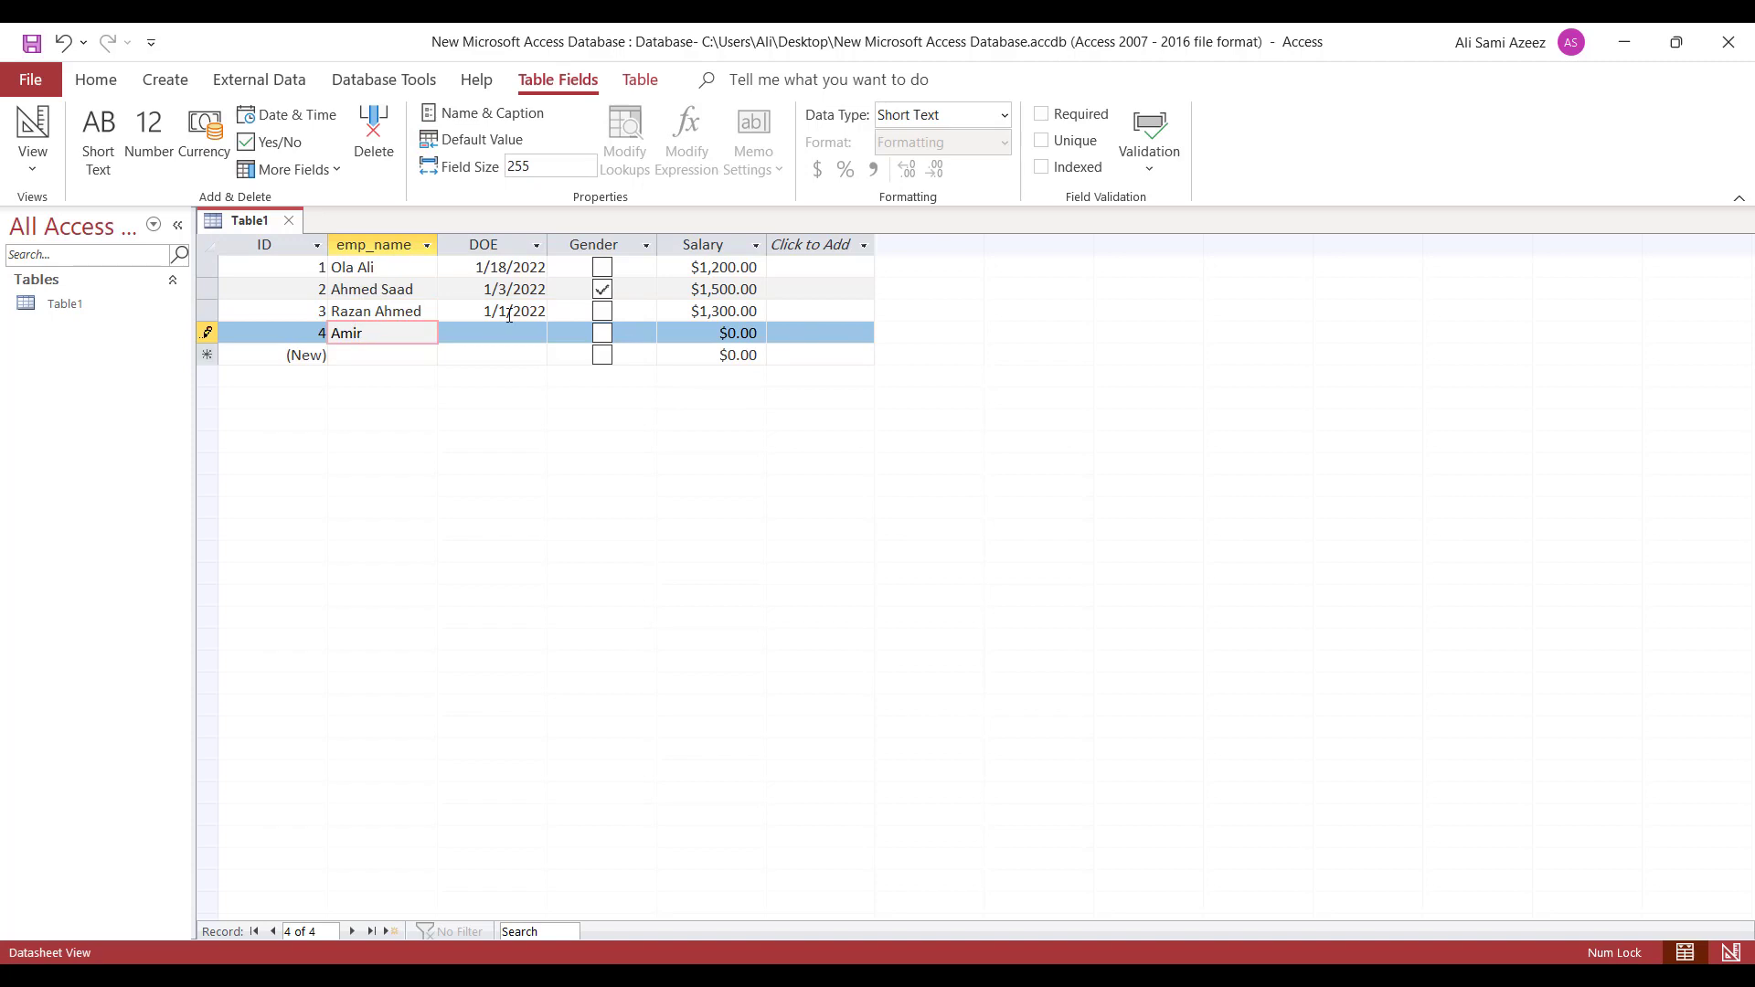
key("Tab")
left_click(557, 333)
left_click(521, 437)
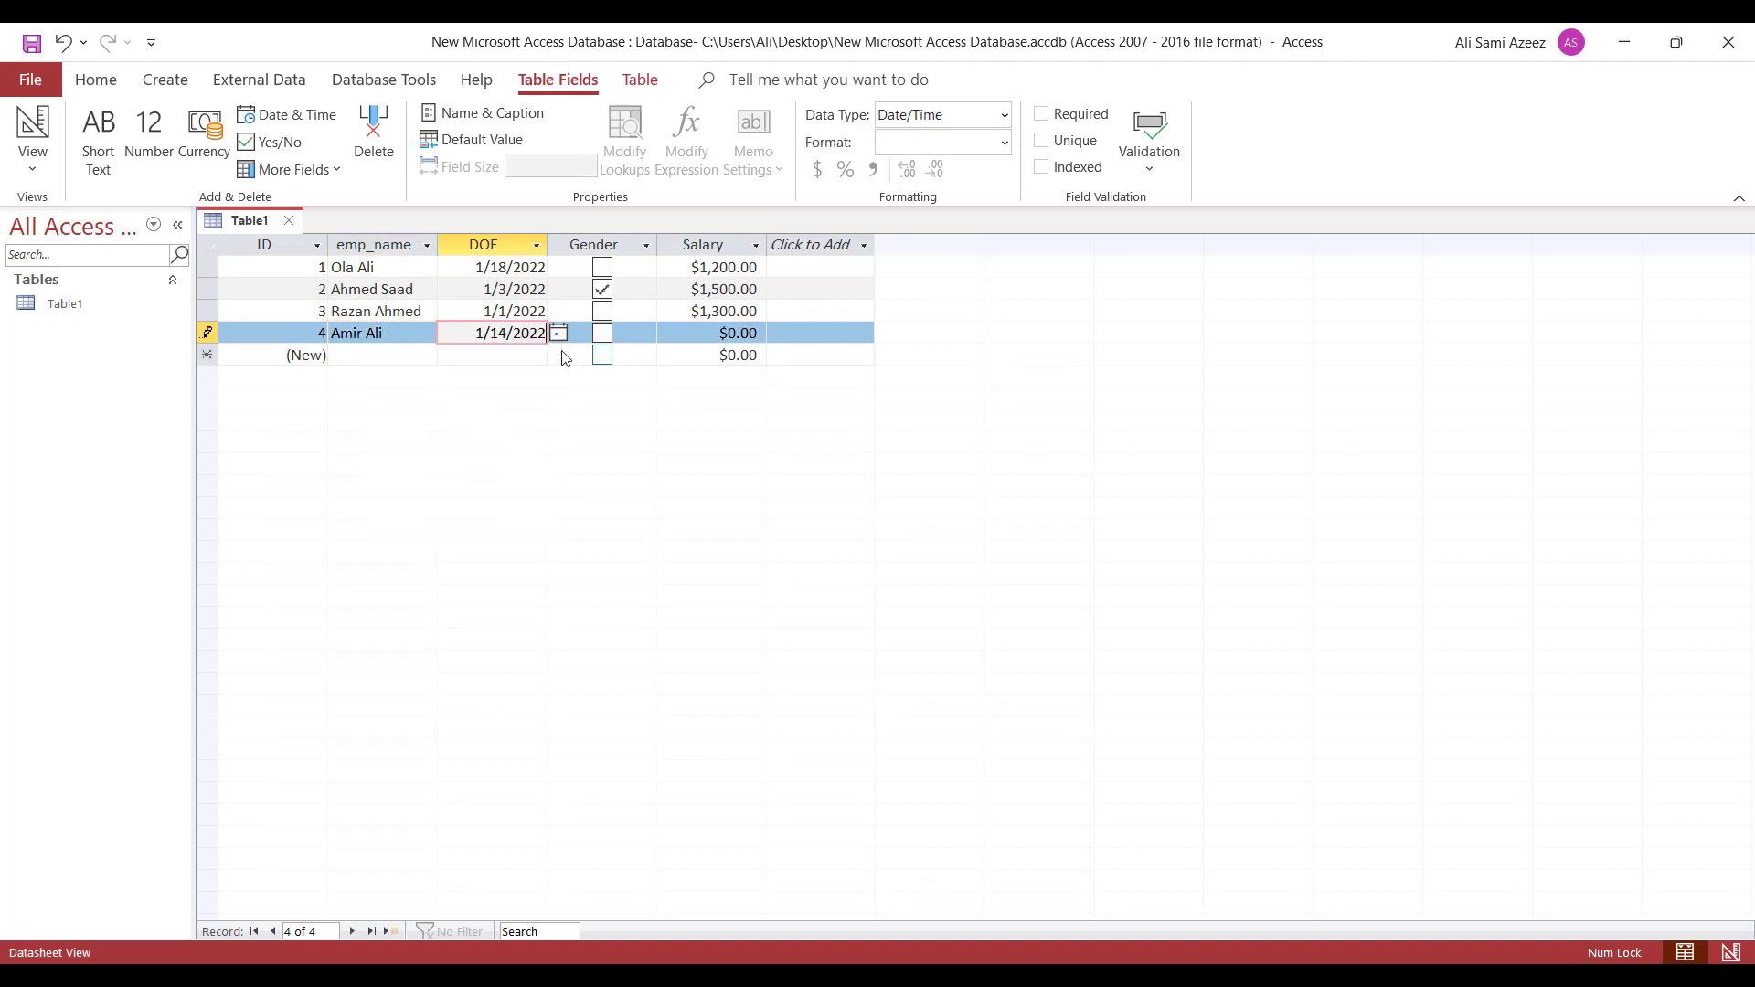
left_click(601, 332)
left_click(716, 342)
left_click_drag(728, 334, 750, 338)
type("2,000")
key("Tab")
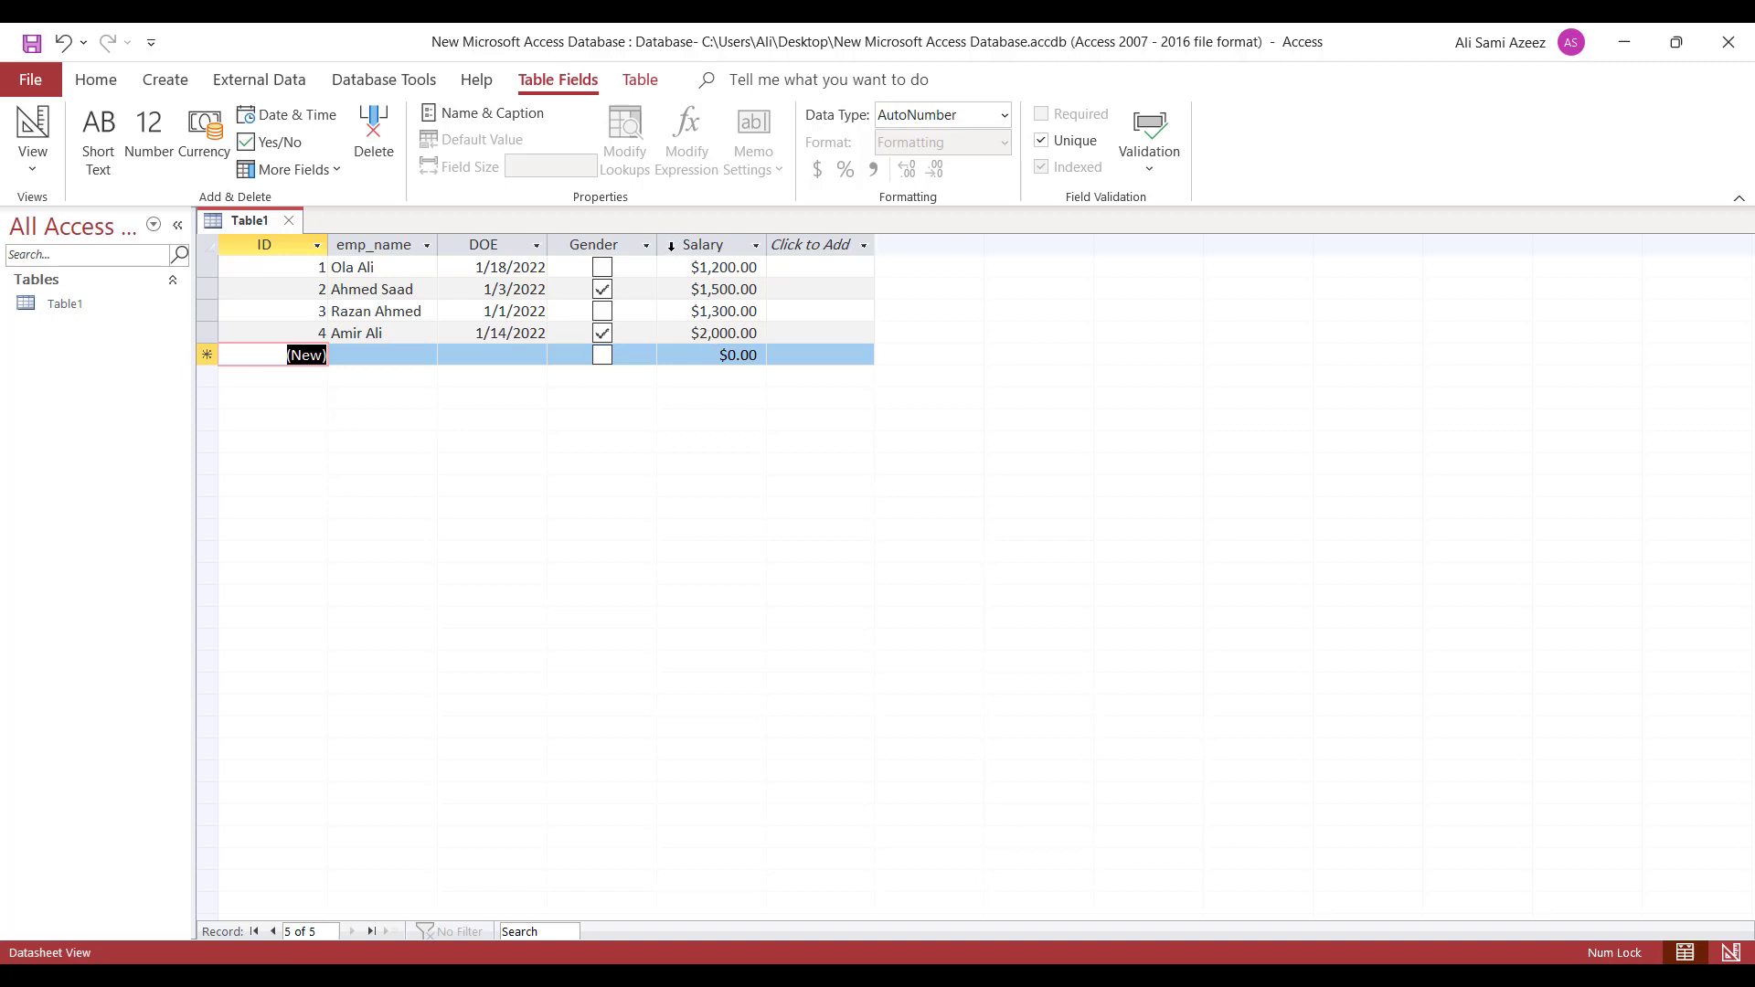
- Close Table1, confirm saving, and name it 'Empinfo'
left_click(289, 221)
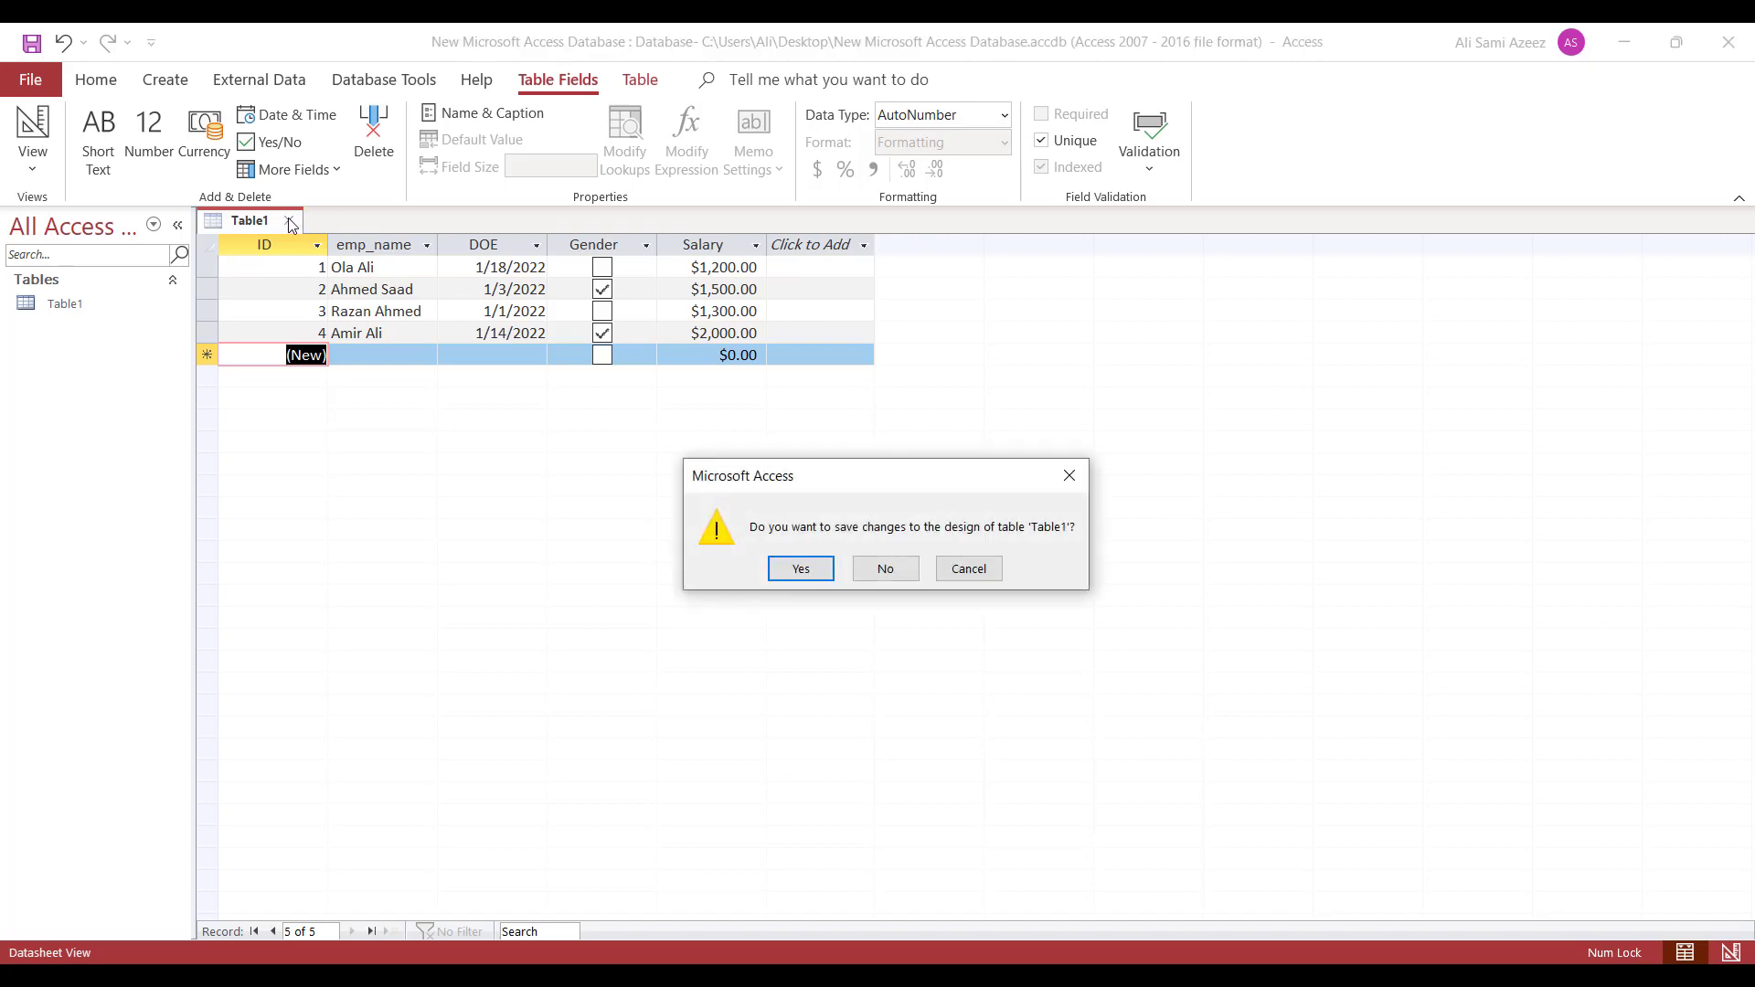
left_click(800, 568)
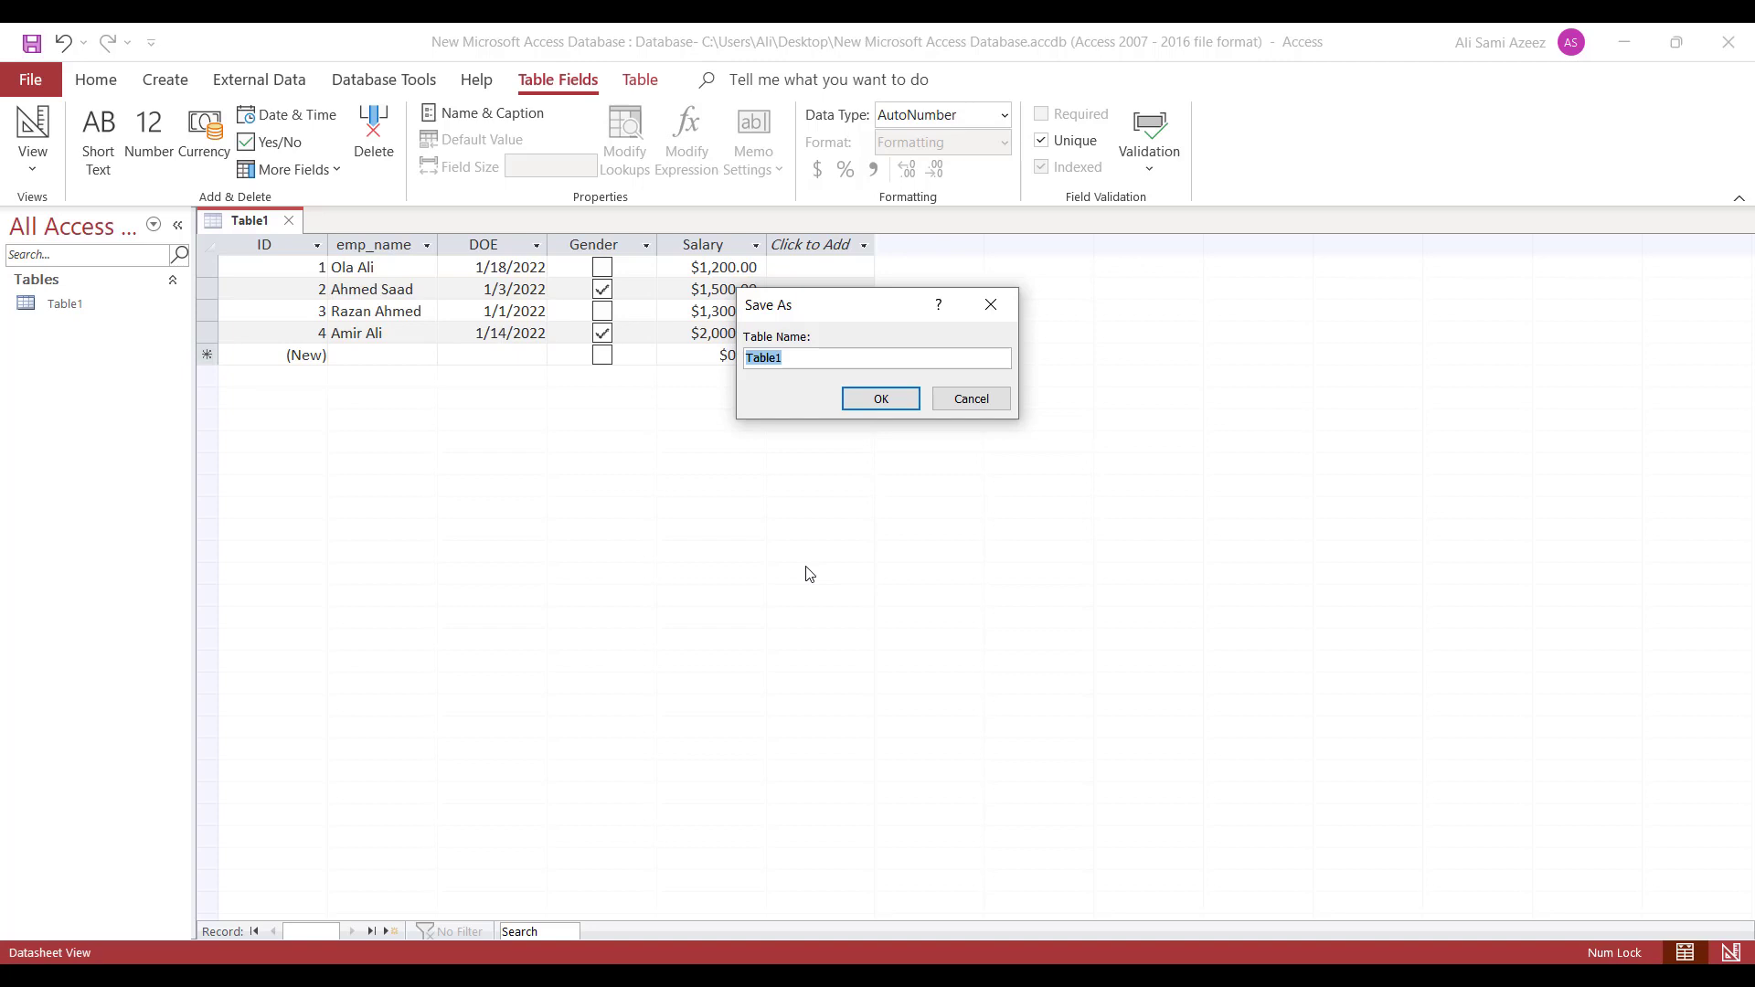
type("Empinfo")
left_click(863, 399)
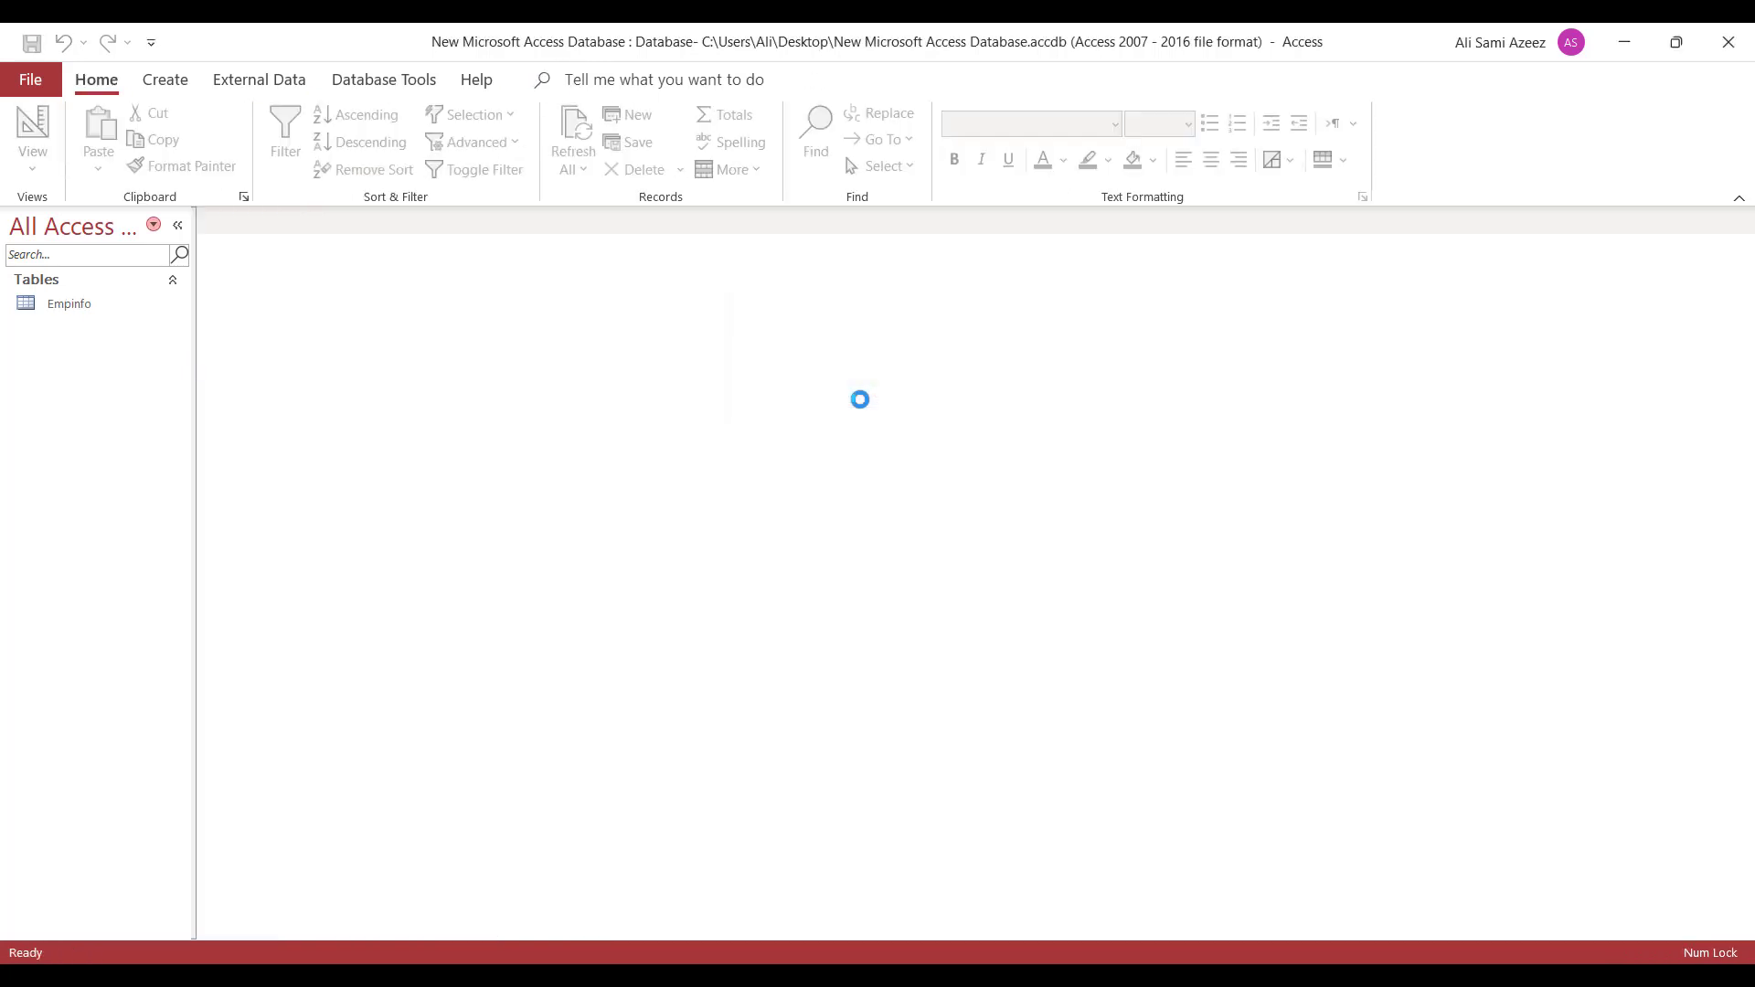
- Select Empinfo and start a new table with Create > Table Design
left_click(81, 315)
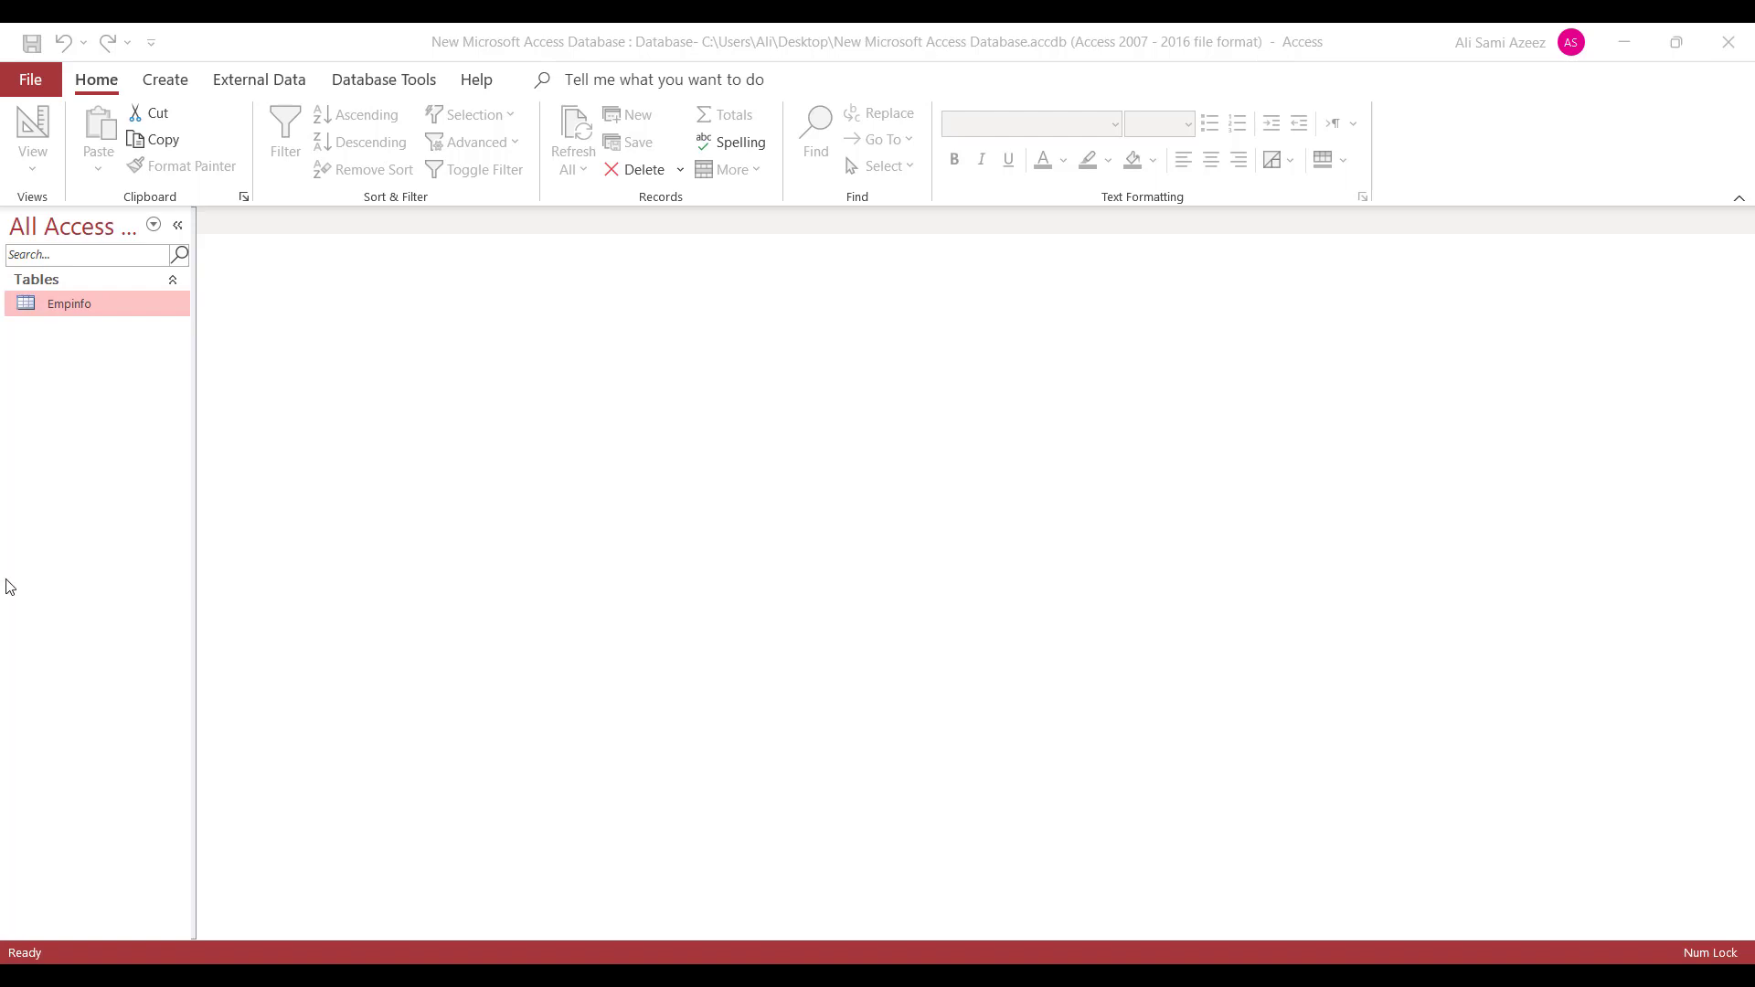
left_click(166, 82)
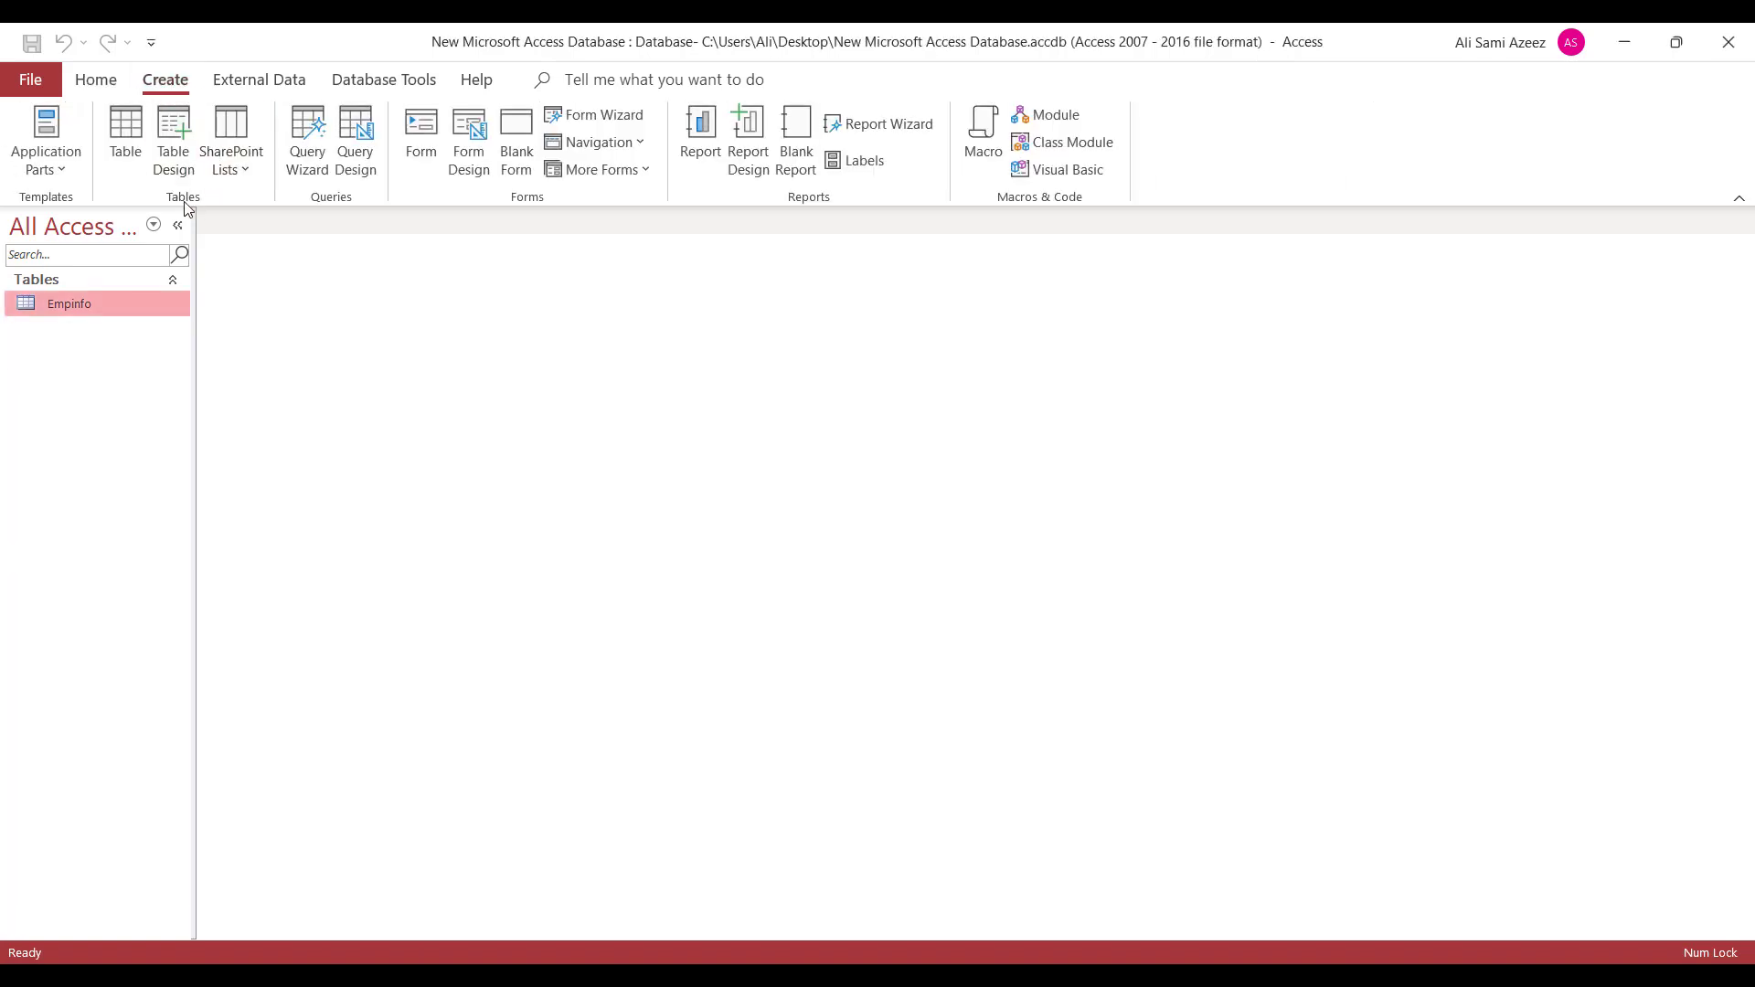
left_click(167, 153)
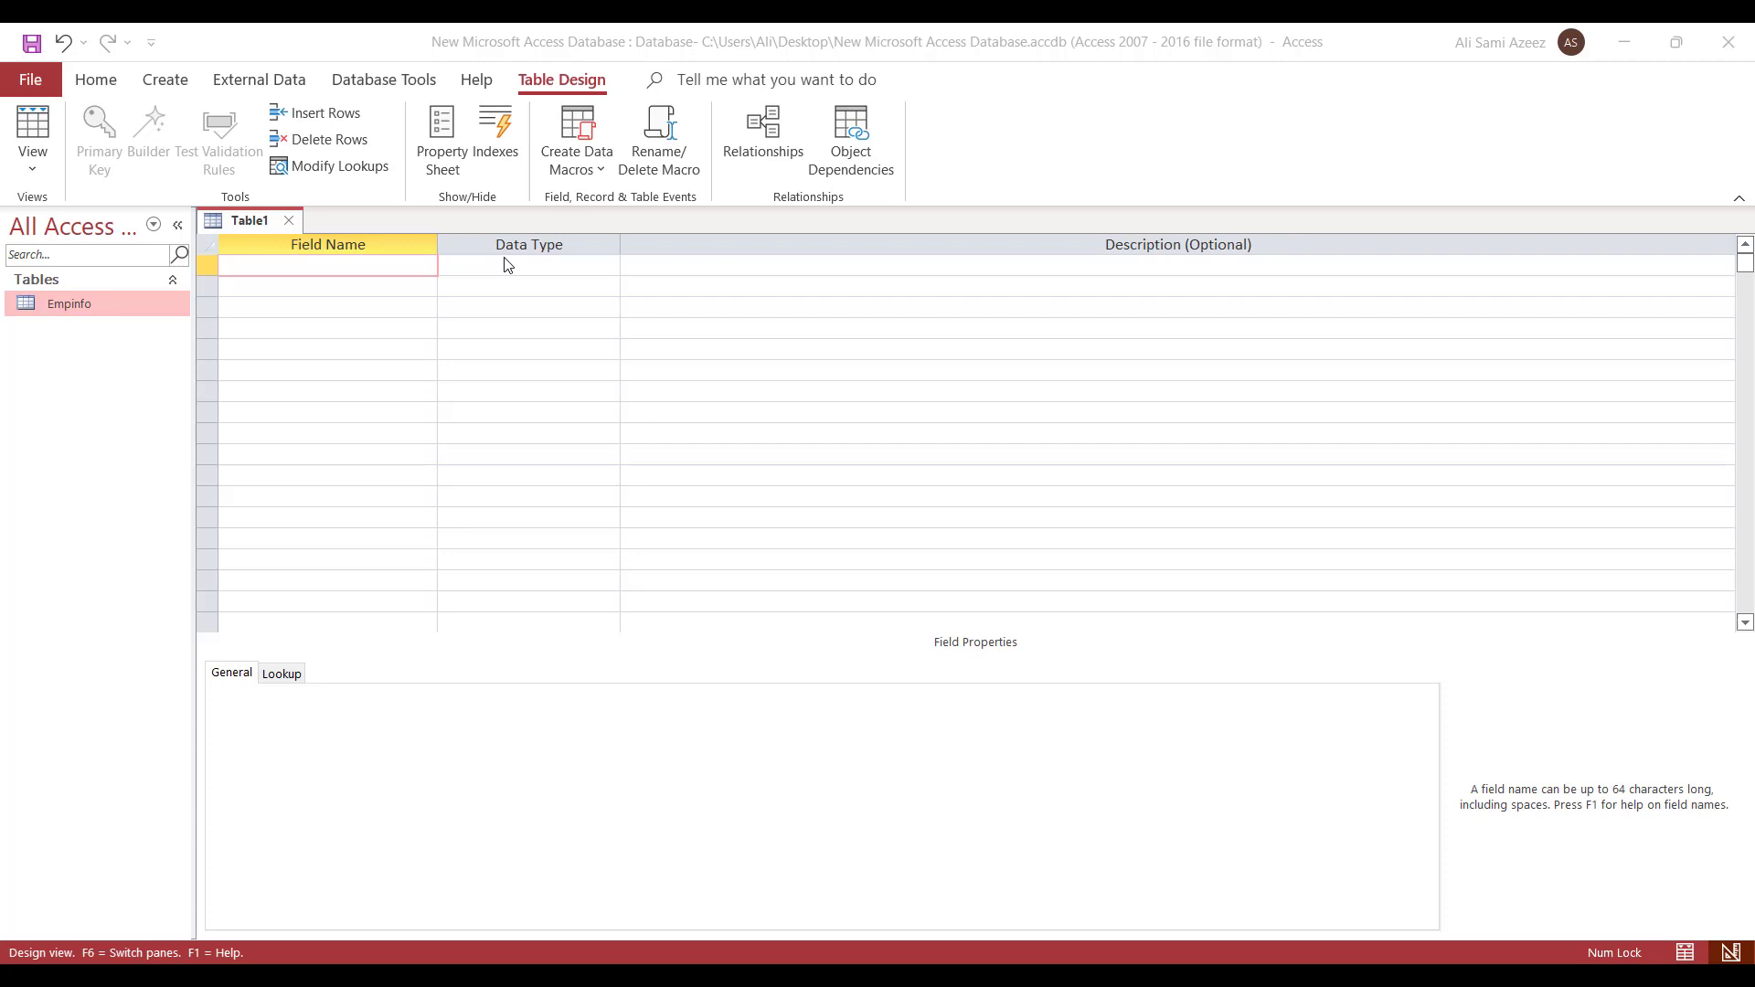
- Enter Dep_Id as the first field name and bring up its Data Type list
left_click(535, 264)
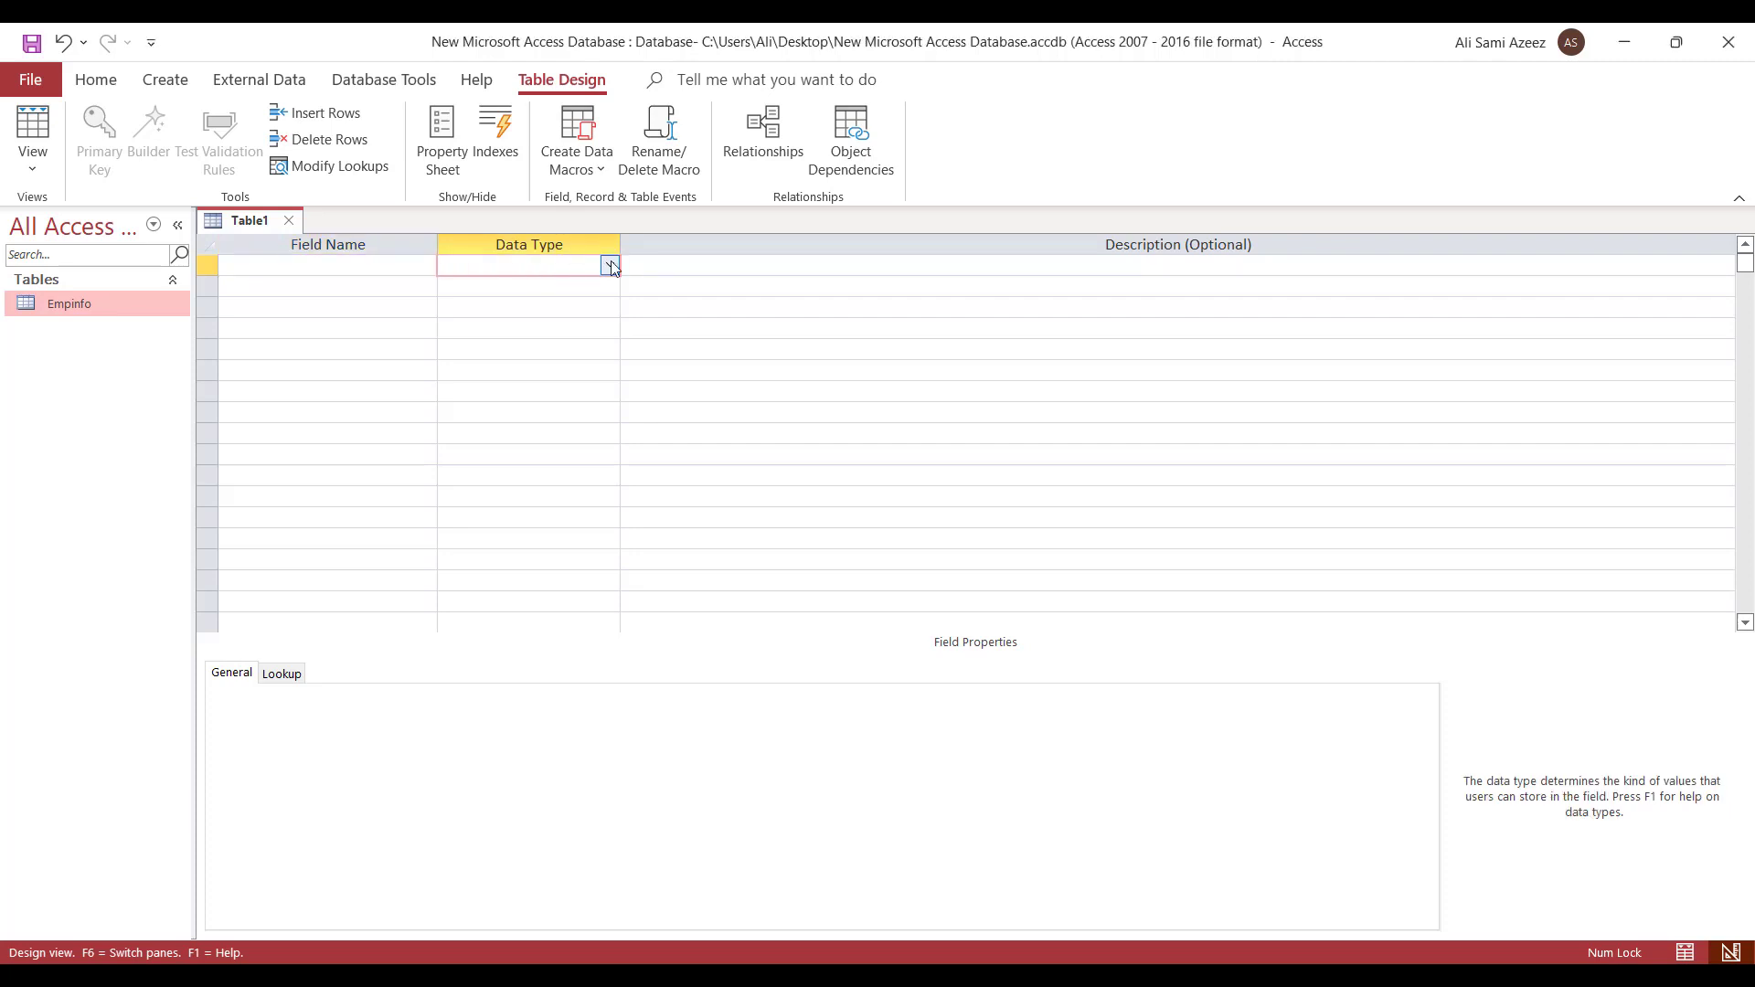
left_click(610, 266)
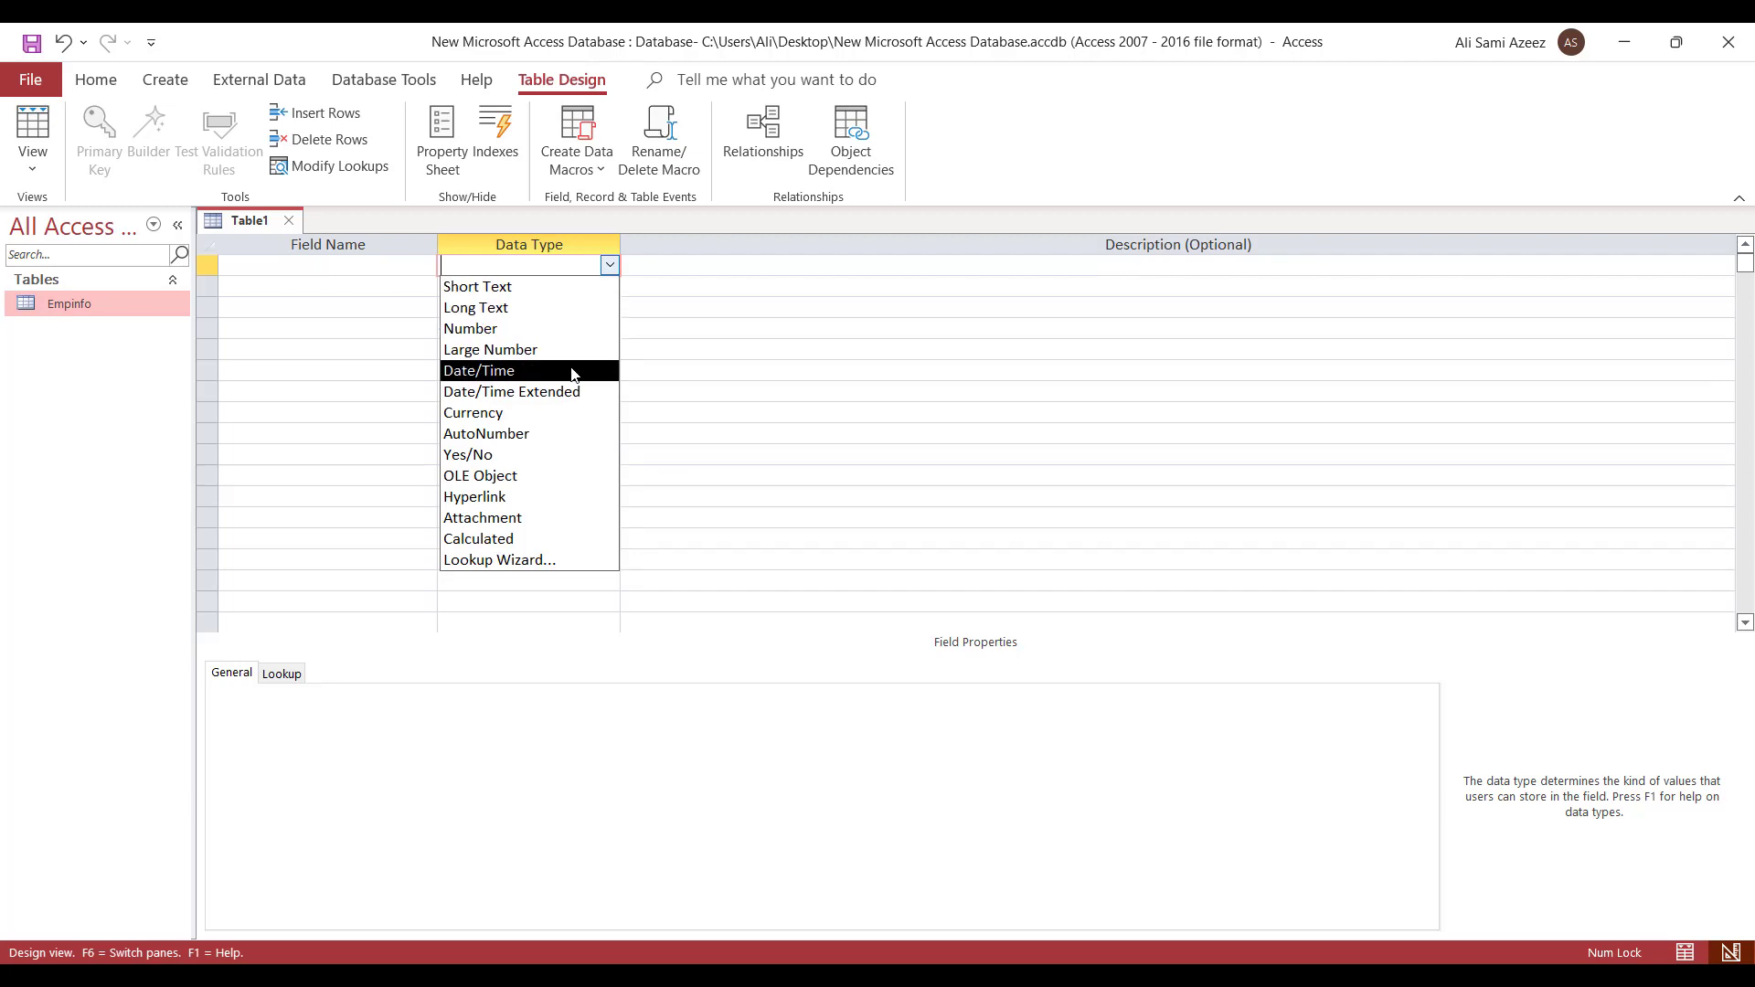
left_click(641, 262)
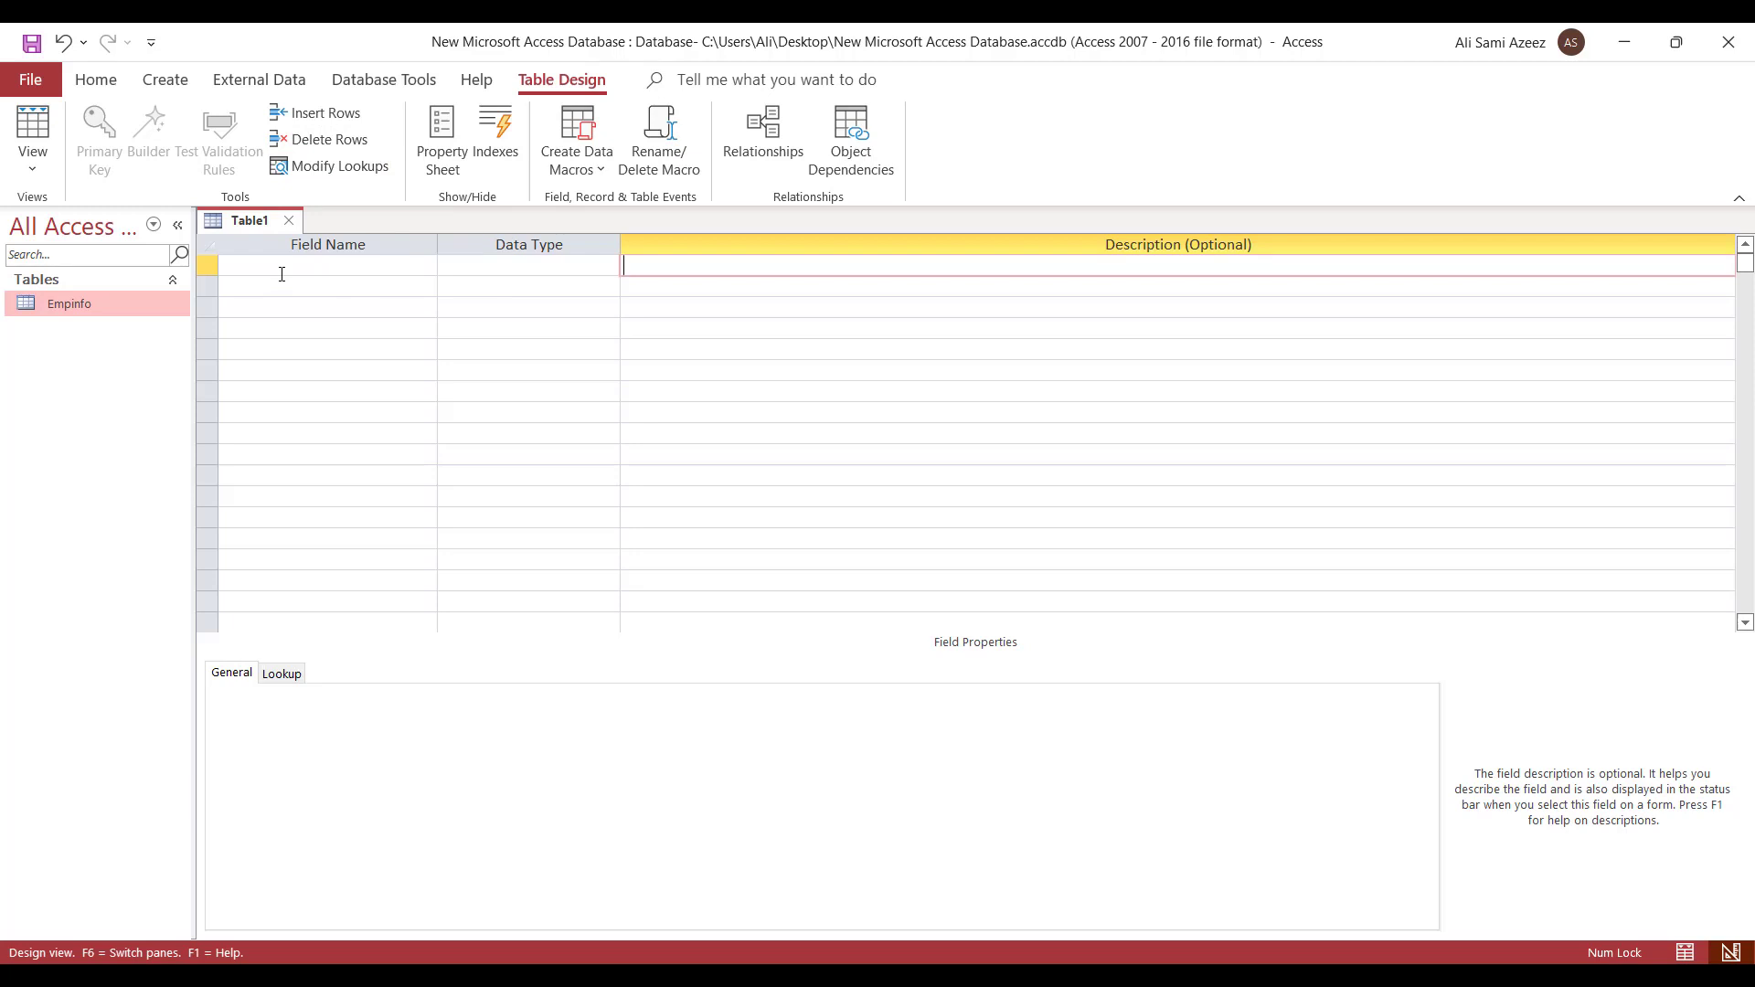
left_click(274, 267)
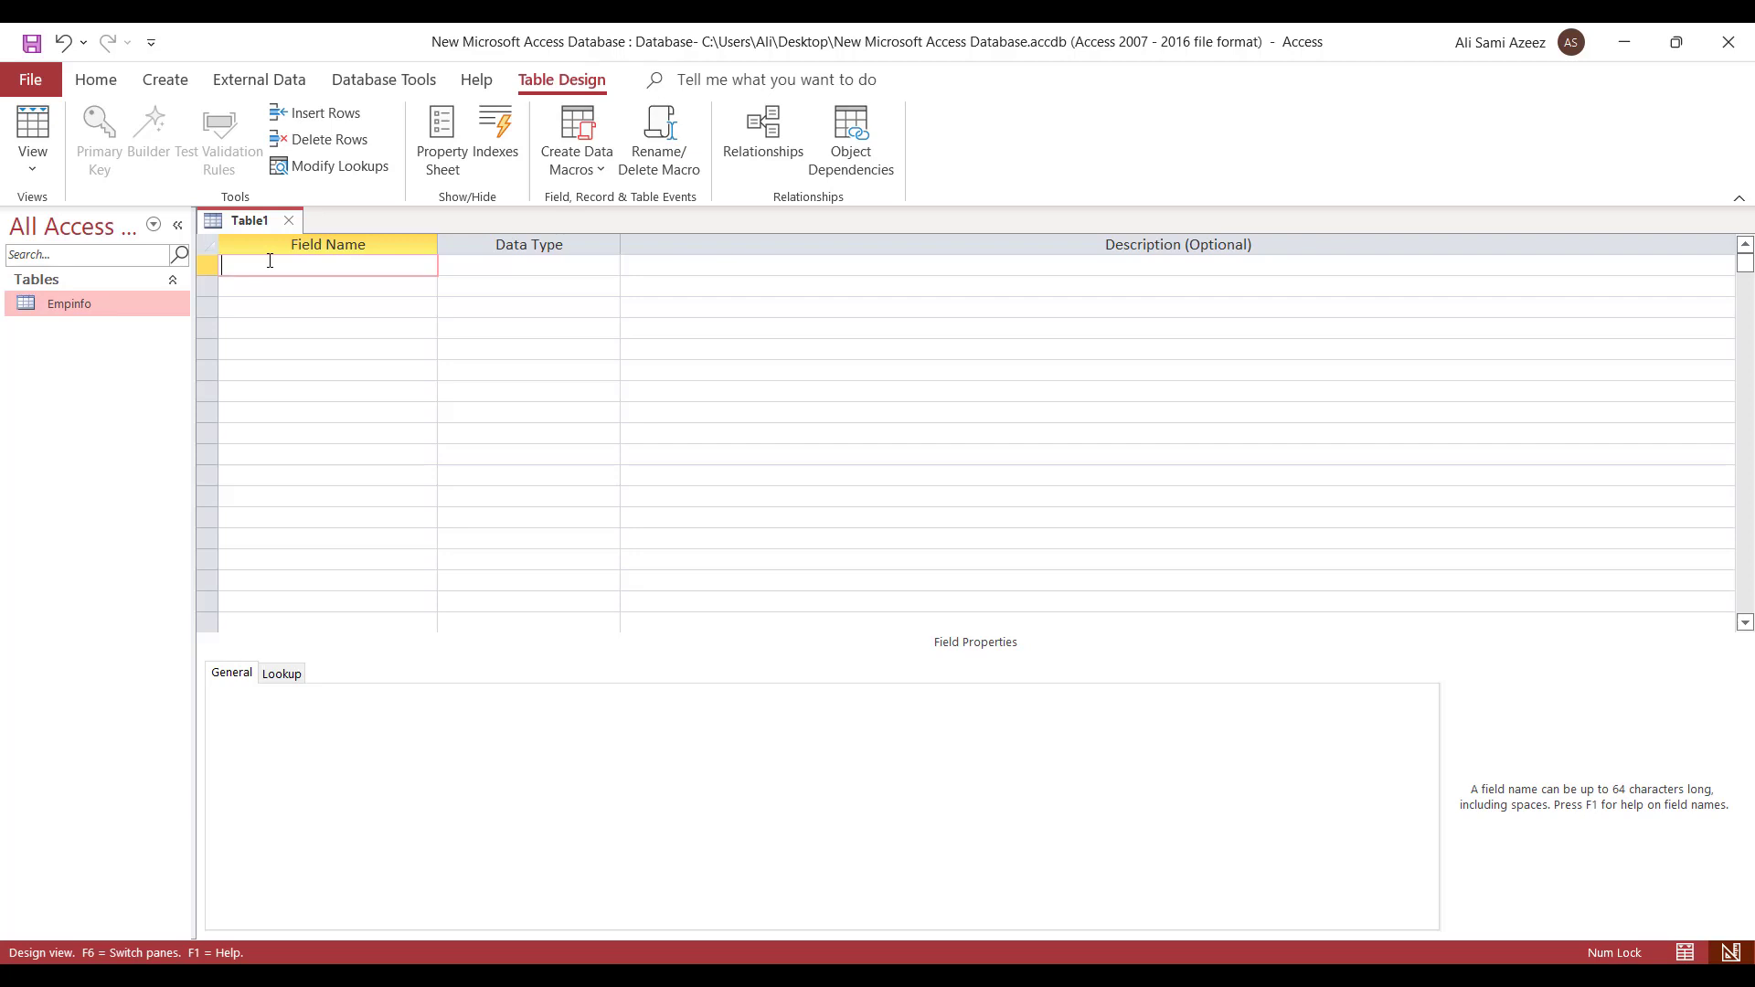
type("Dep_")
type("Id")
left_click(521, 270)
left_click(609, 266)
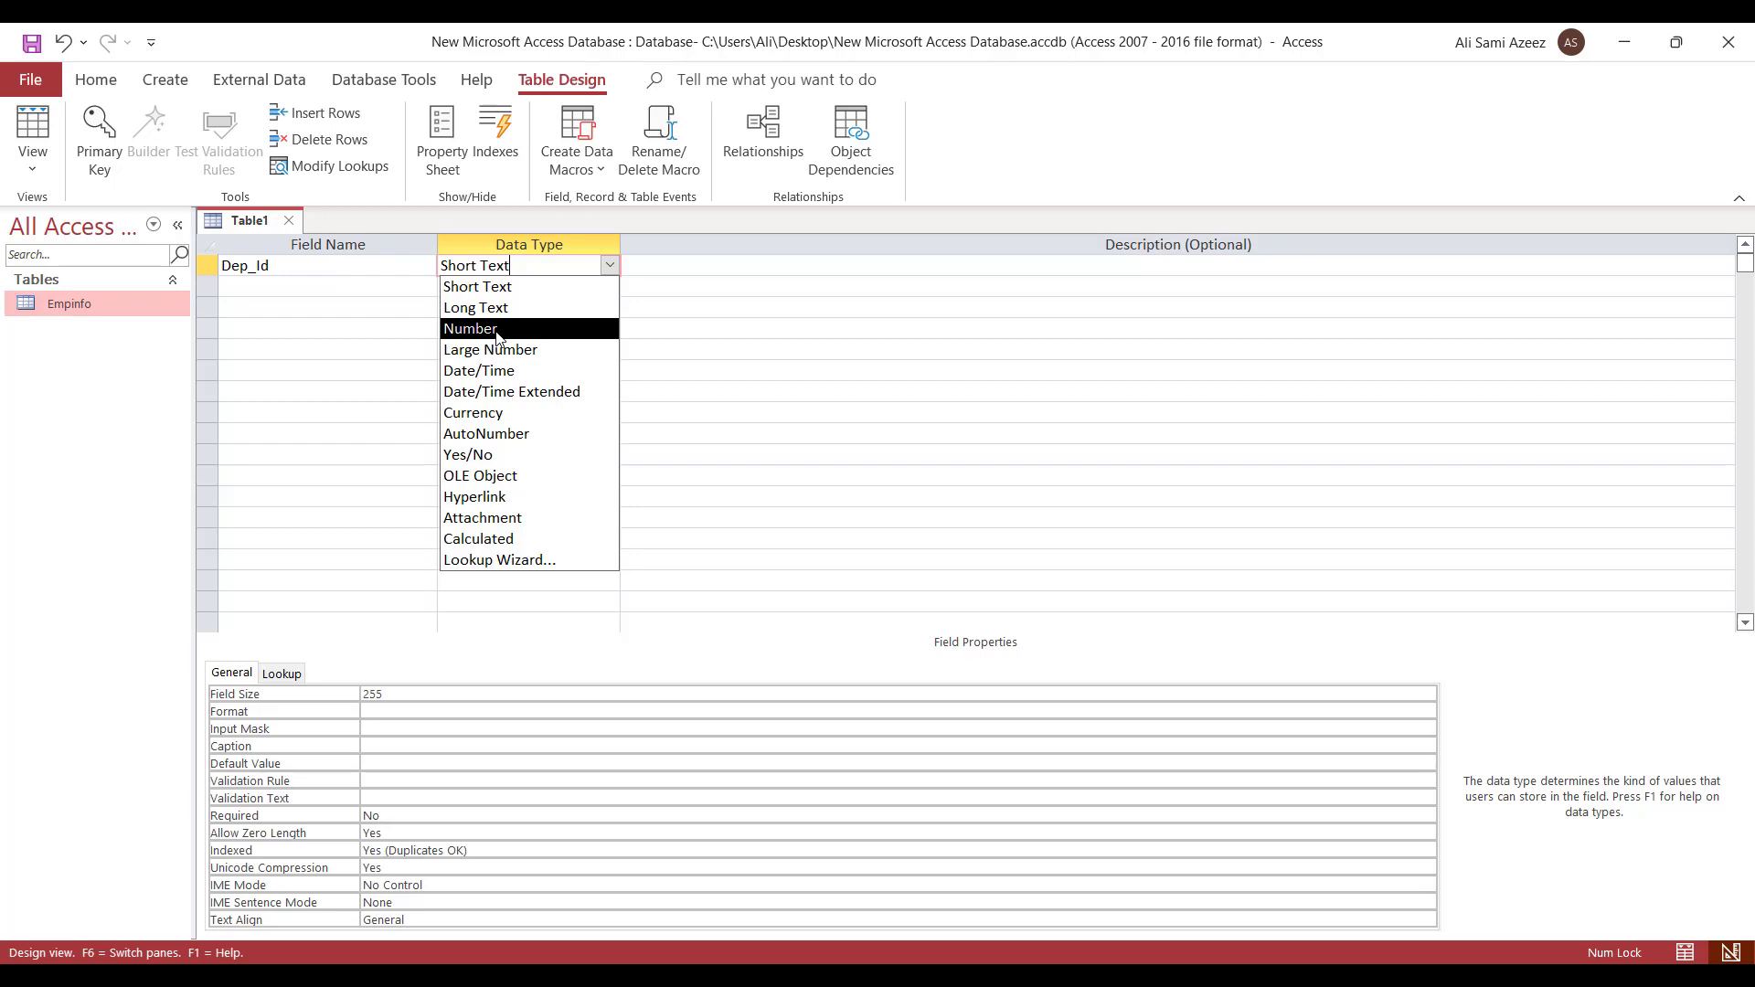
- Set Dep_Id to AutoNumber and add Dep_name as a Short Text field in row 2
left_click(575, 433)
left_click(375, 287)
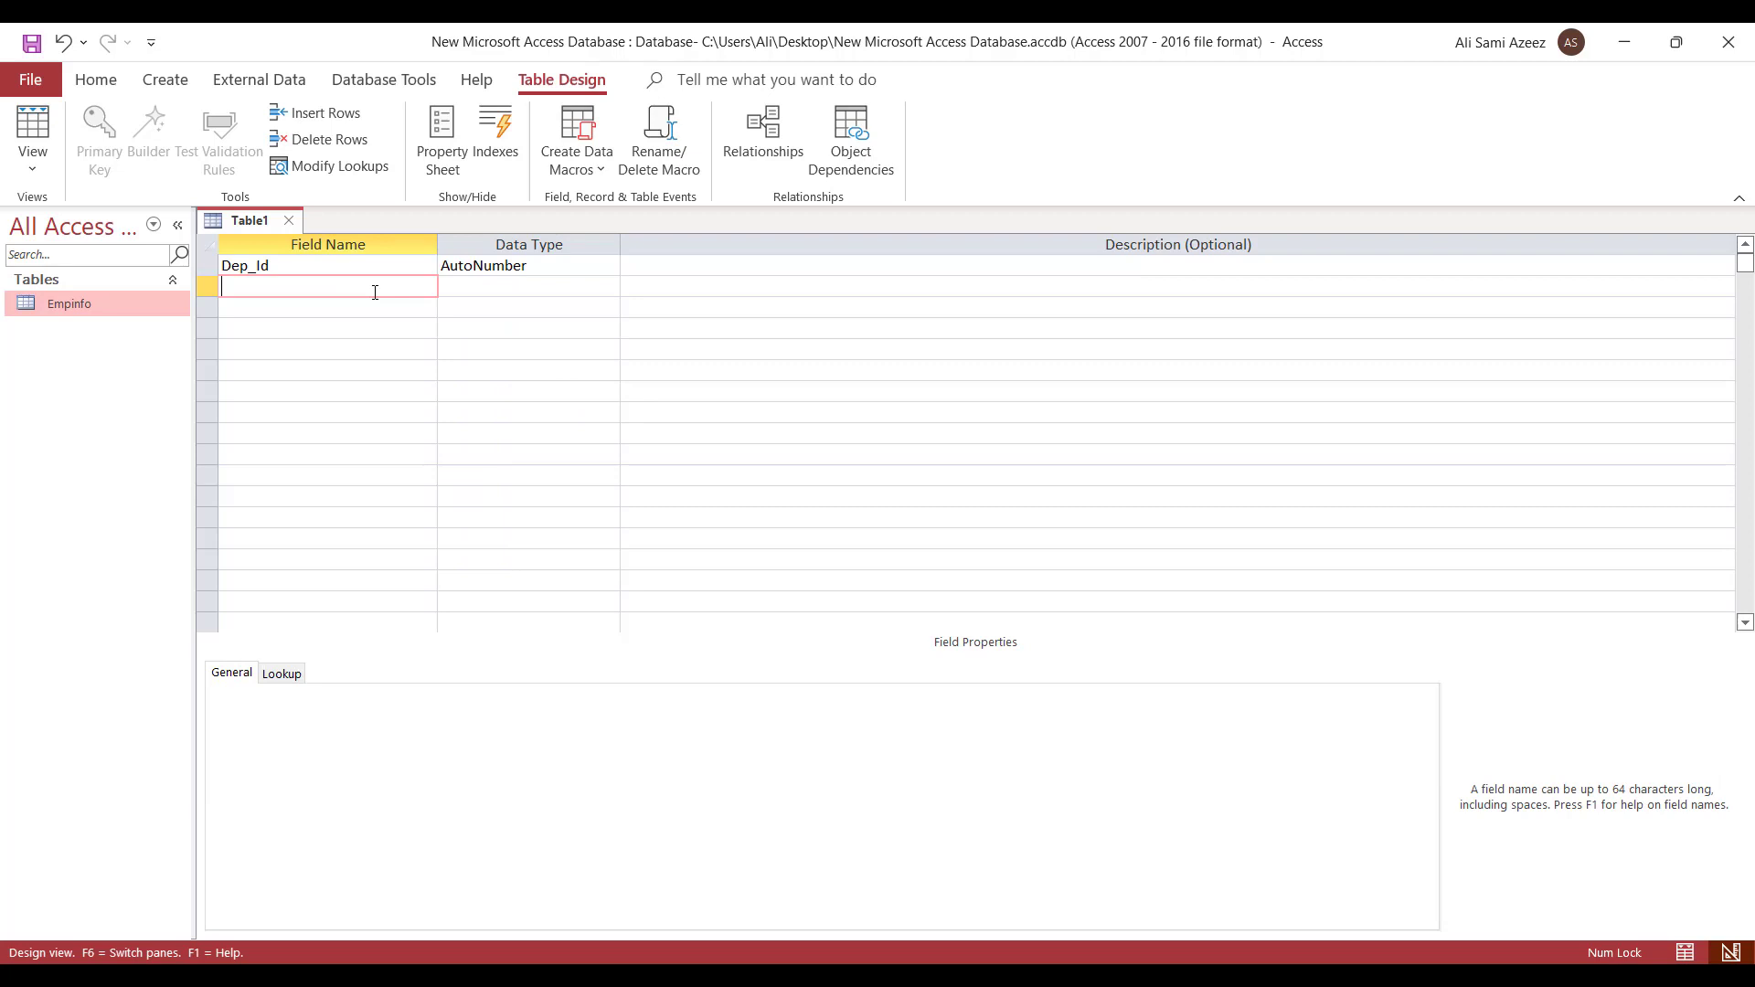
type("Dep_name")
left_click(567, 284)
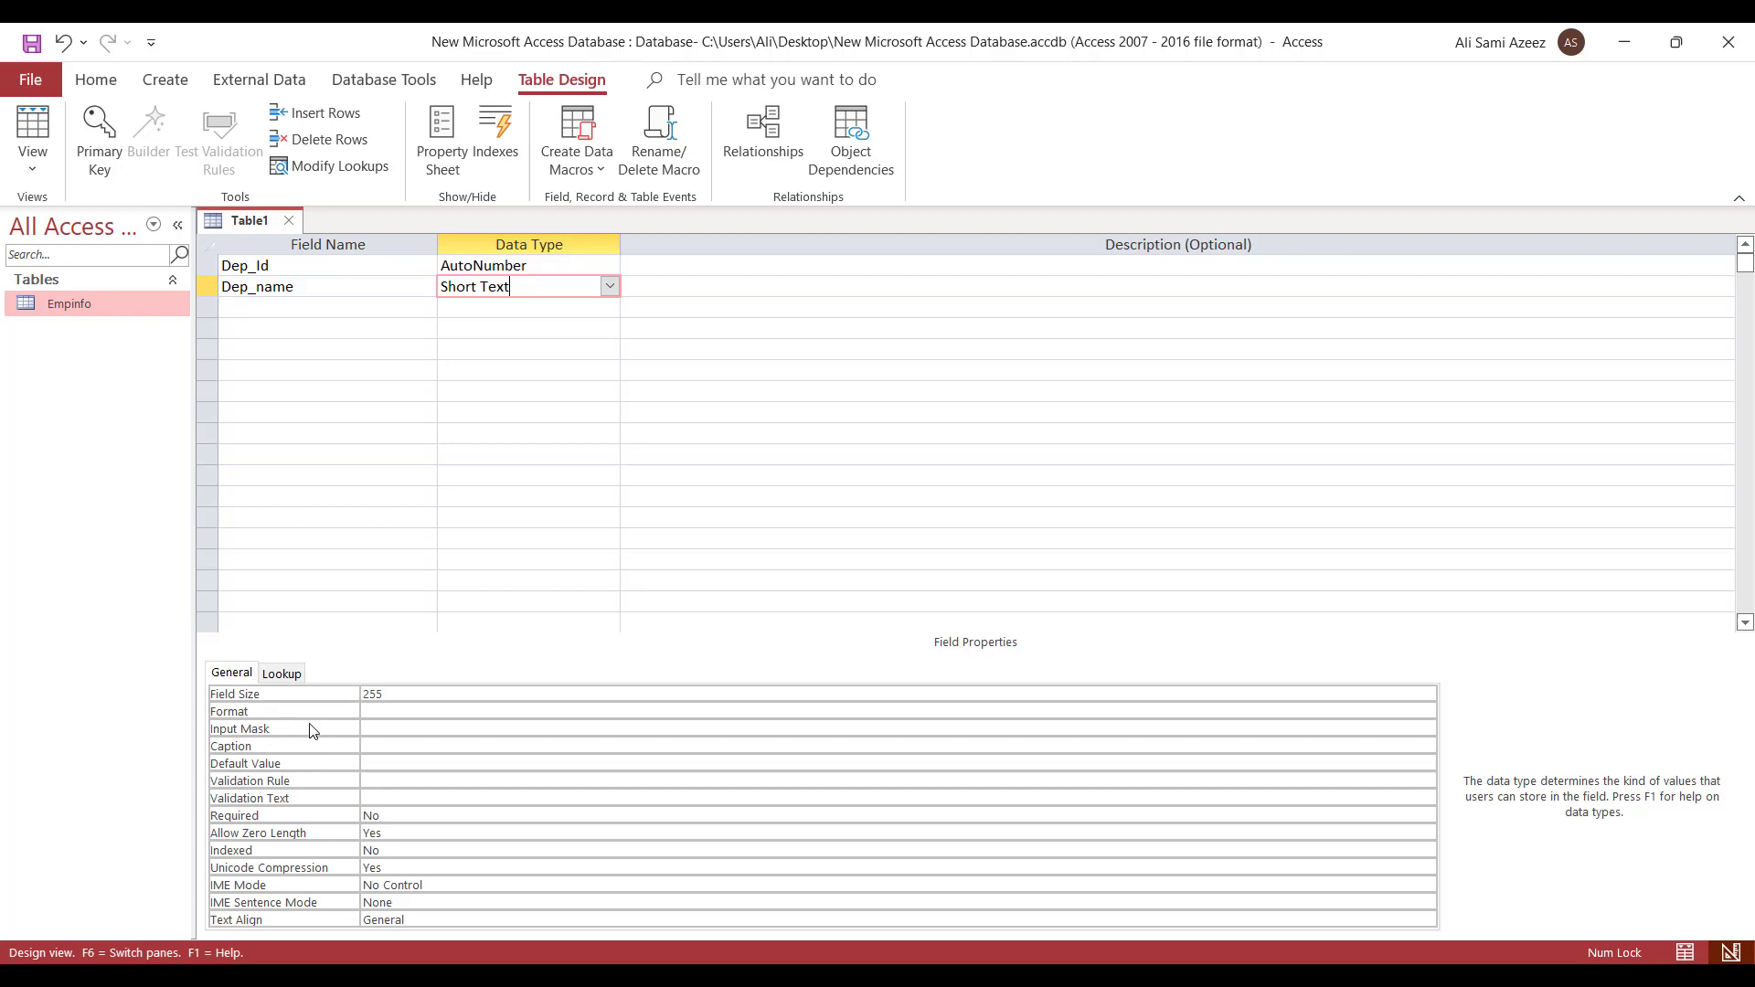
- Set Dep_name's Field Size to 15
left_click(355, 697)
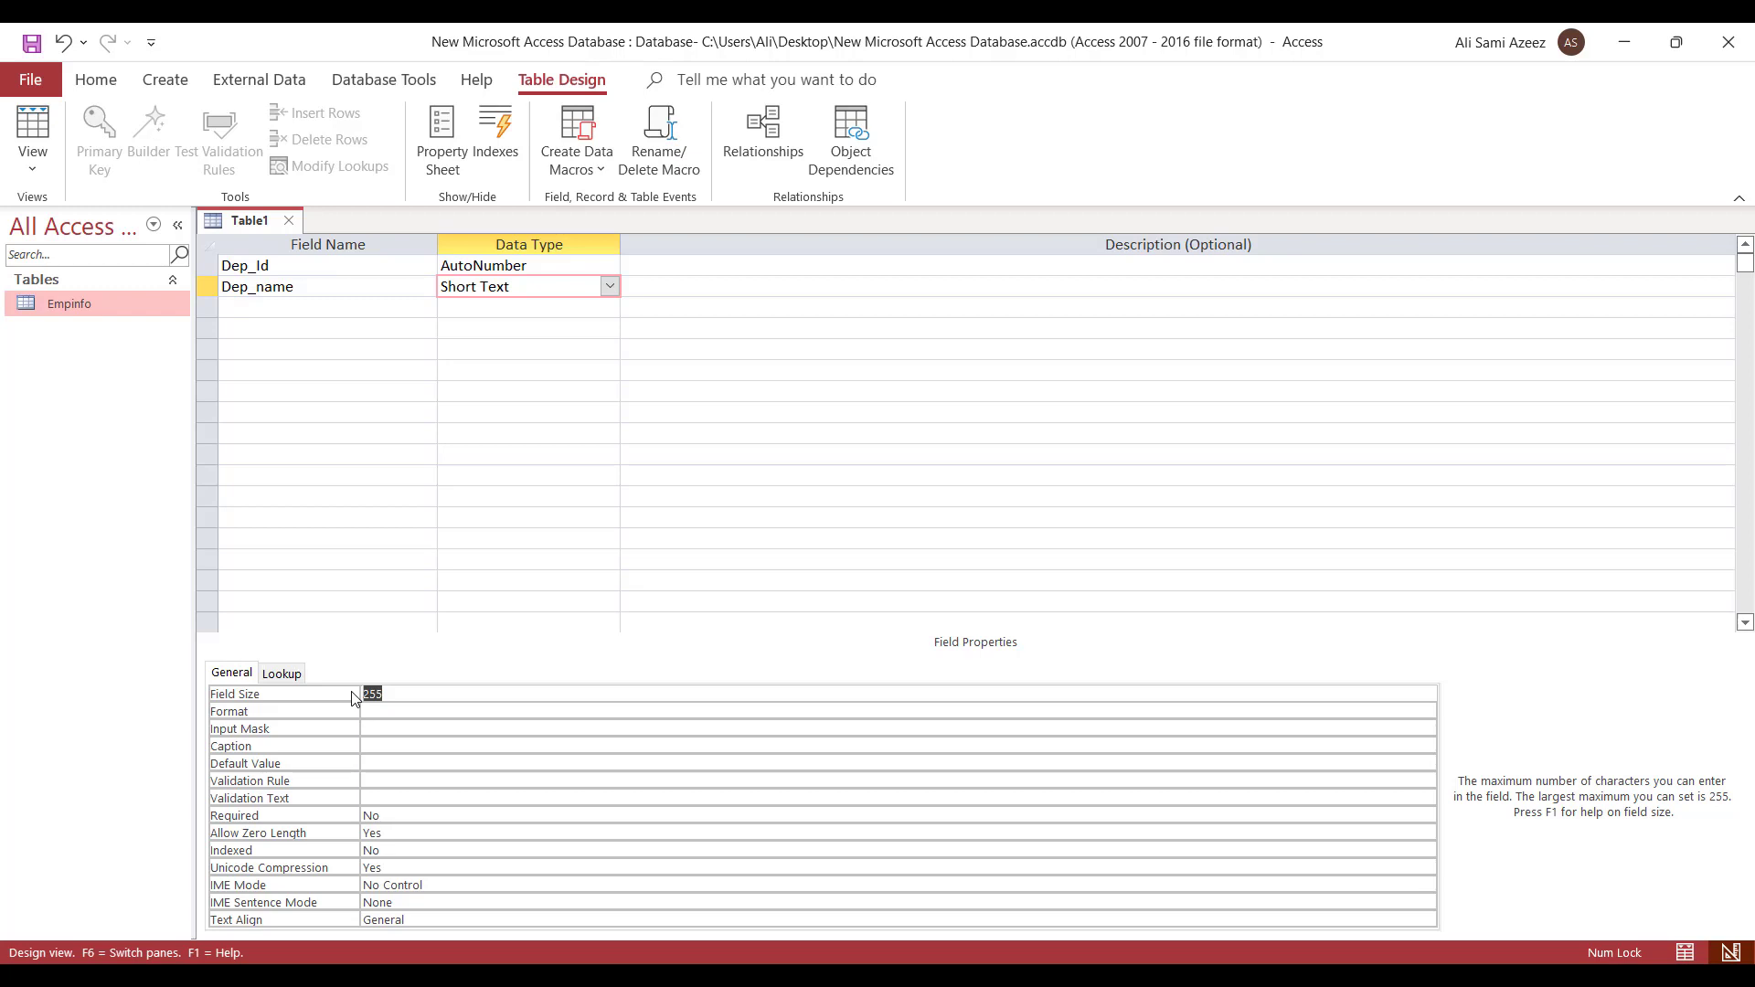
type("15")
left_click(424, 722)
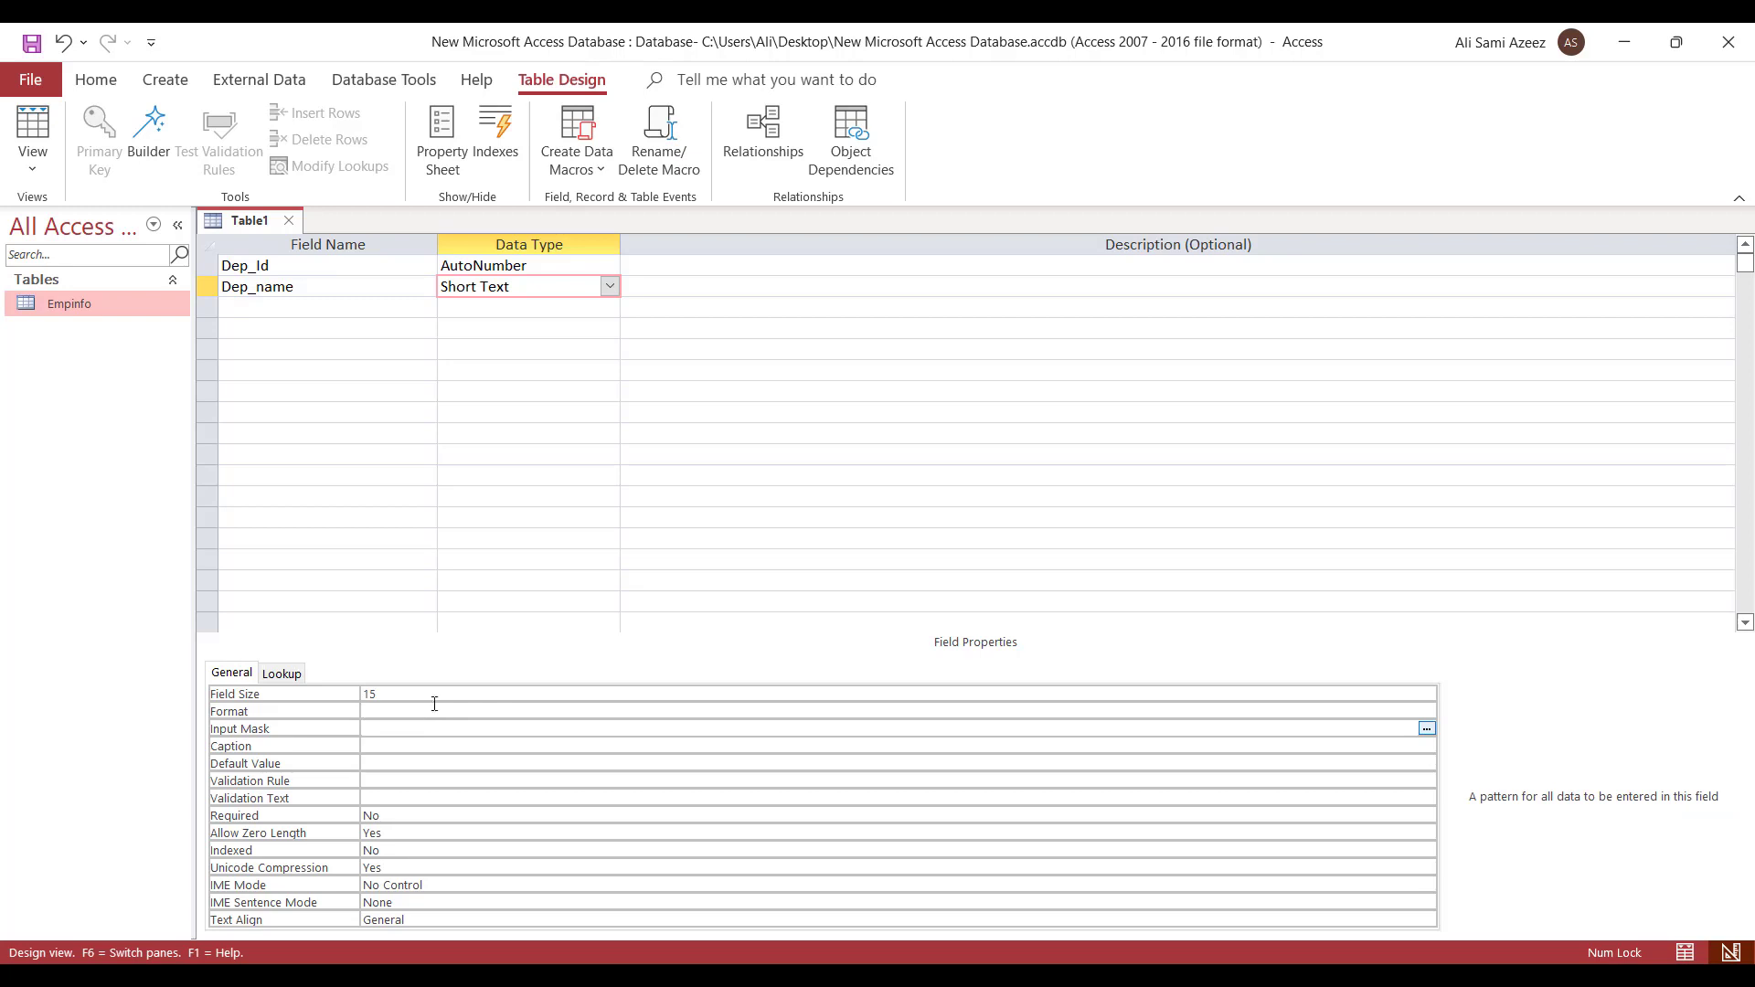
left_click(425, 710)
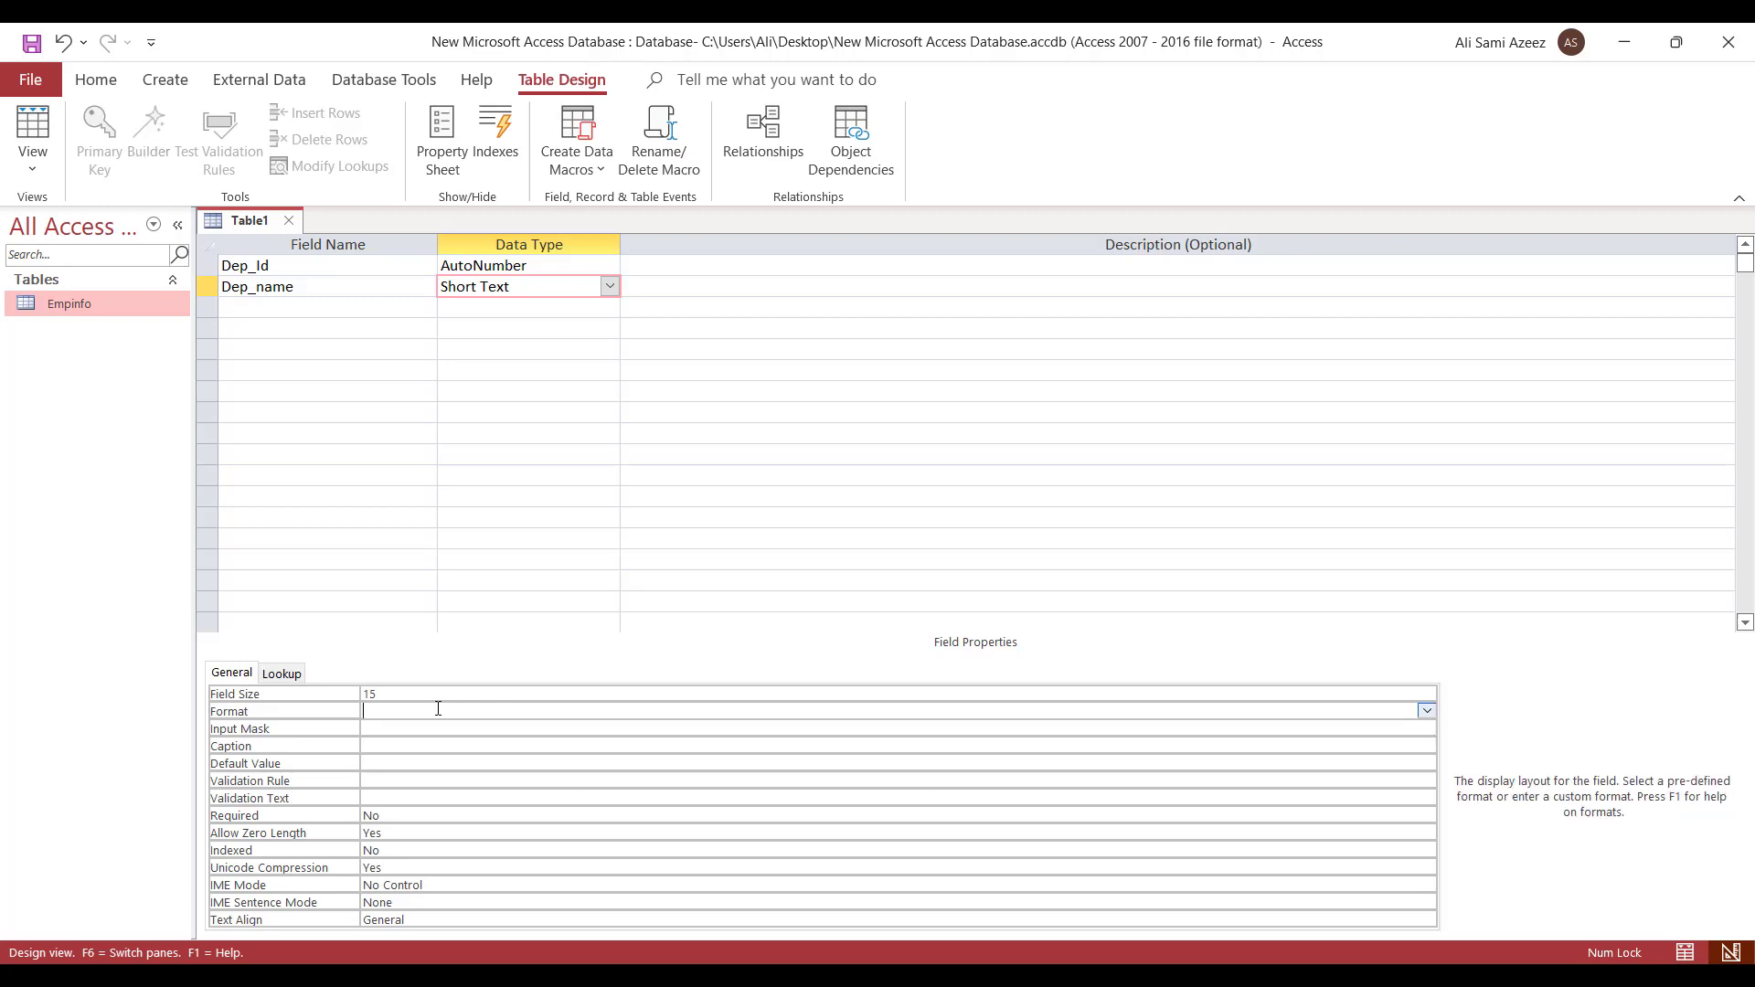
- Give Dep_name an Arabic description asking to enter the department name
left_click(648, 286)
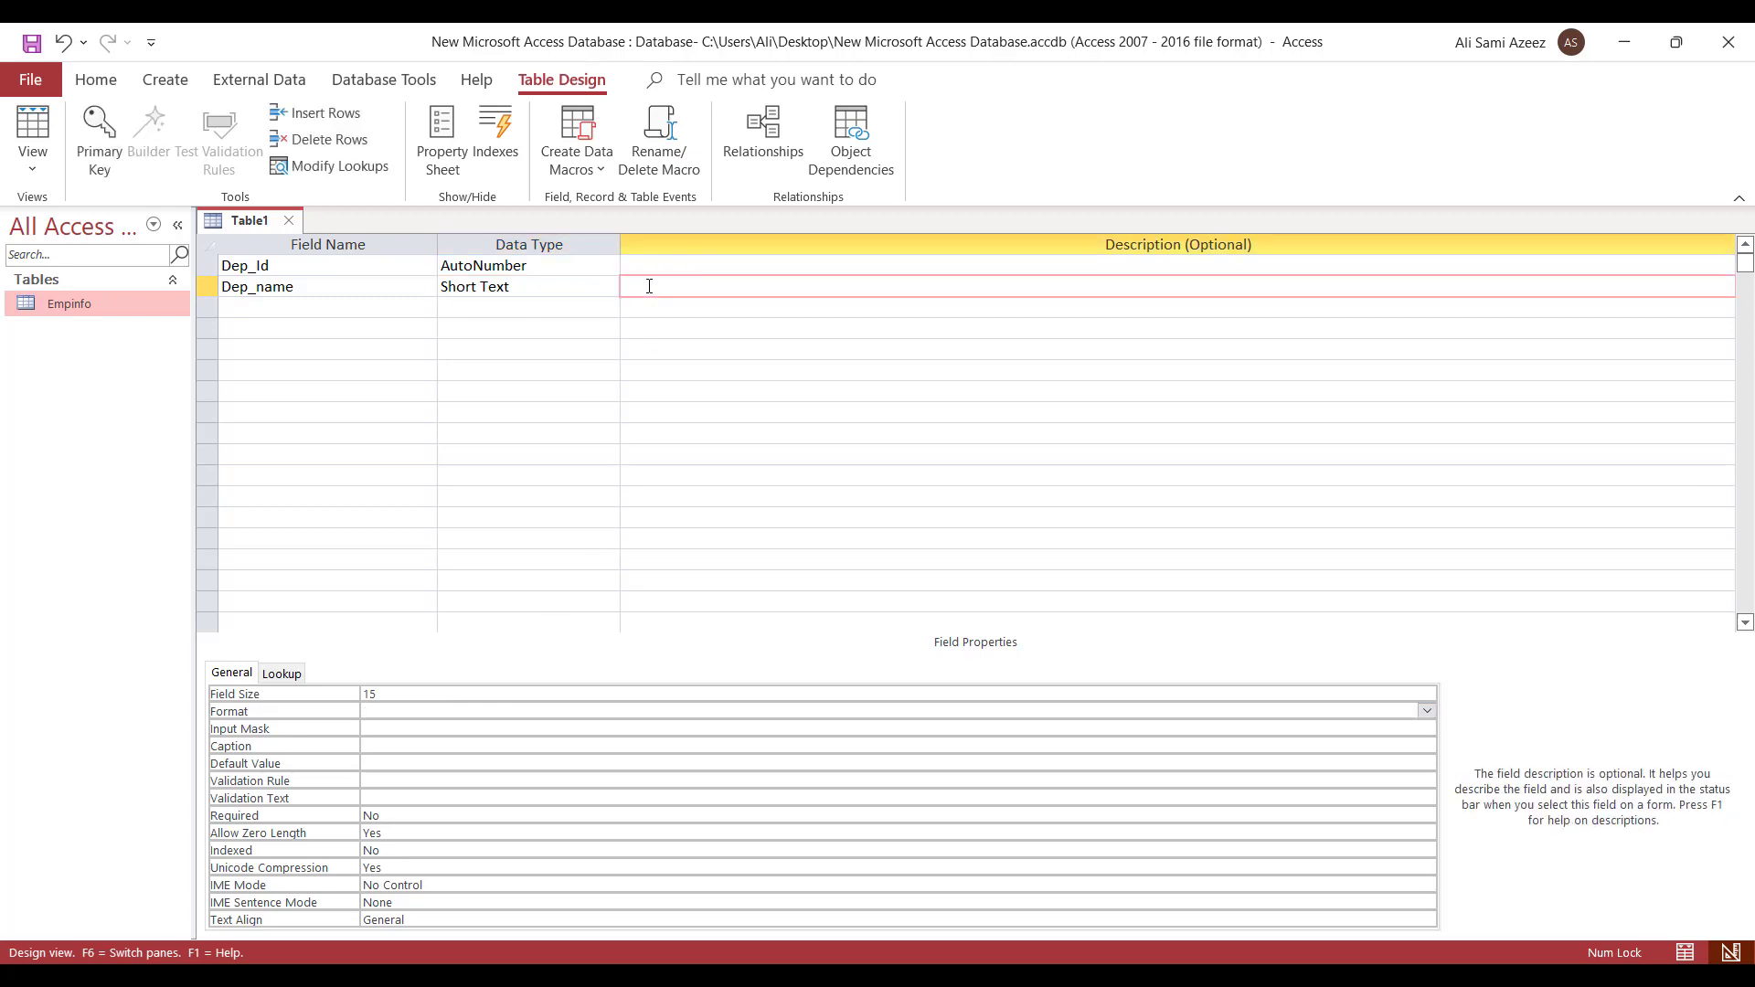
type("يرجو")
key("BackSpace")
type("ى")
type(" اد")
type("خ")
type("ا")
type("ل")
type(" ايم")
type(" ال")
type("ث")
key("BackSpace")
type("قسم")
left_click(285, 289)
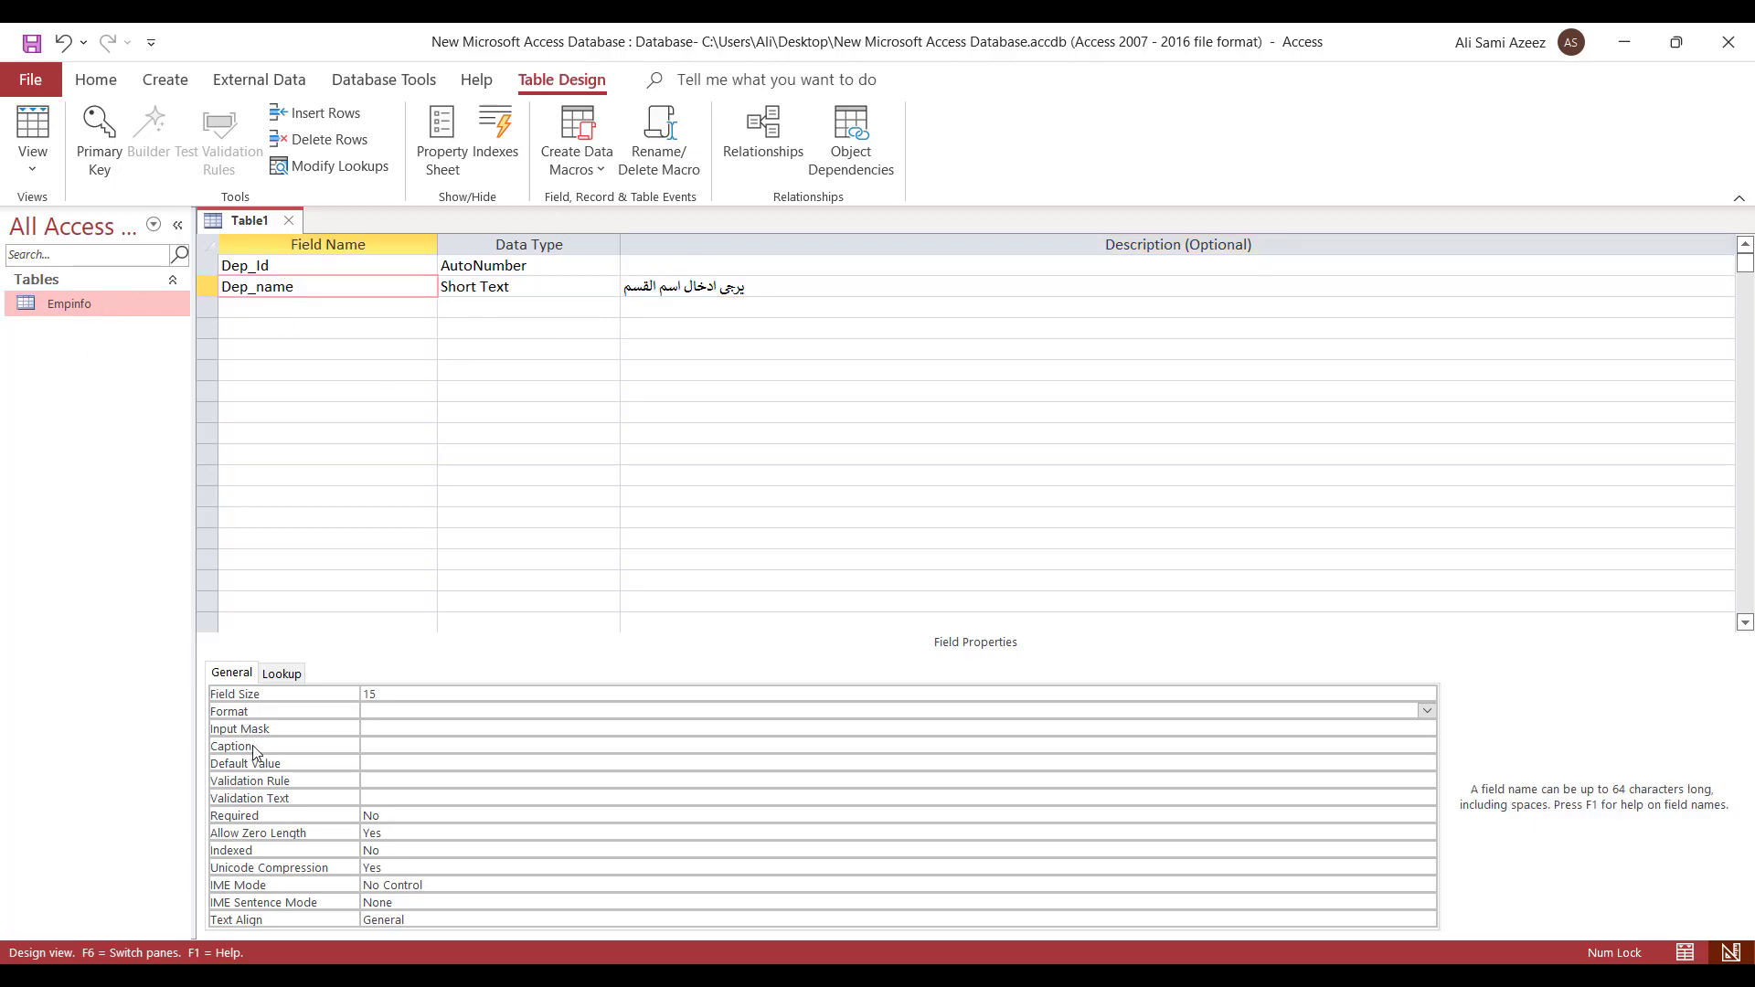
- Set Dep_name's caption to 'القسم / الوحدة' and close the table design
left_click(391, 747)
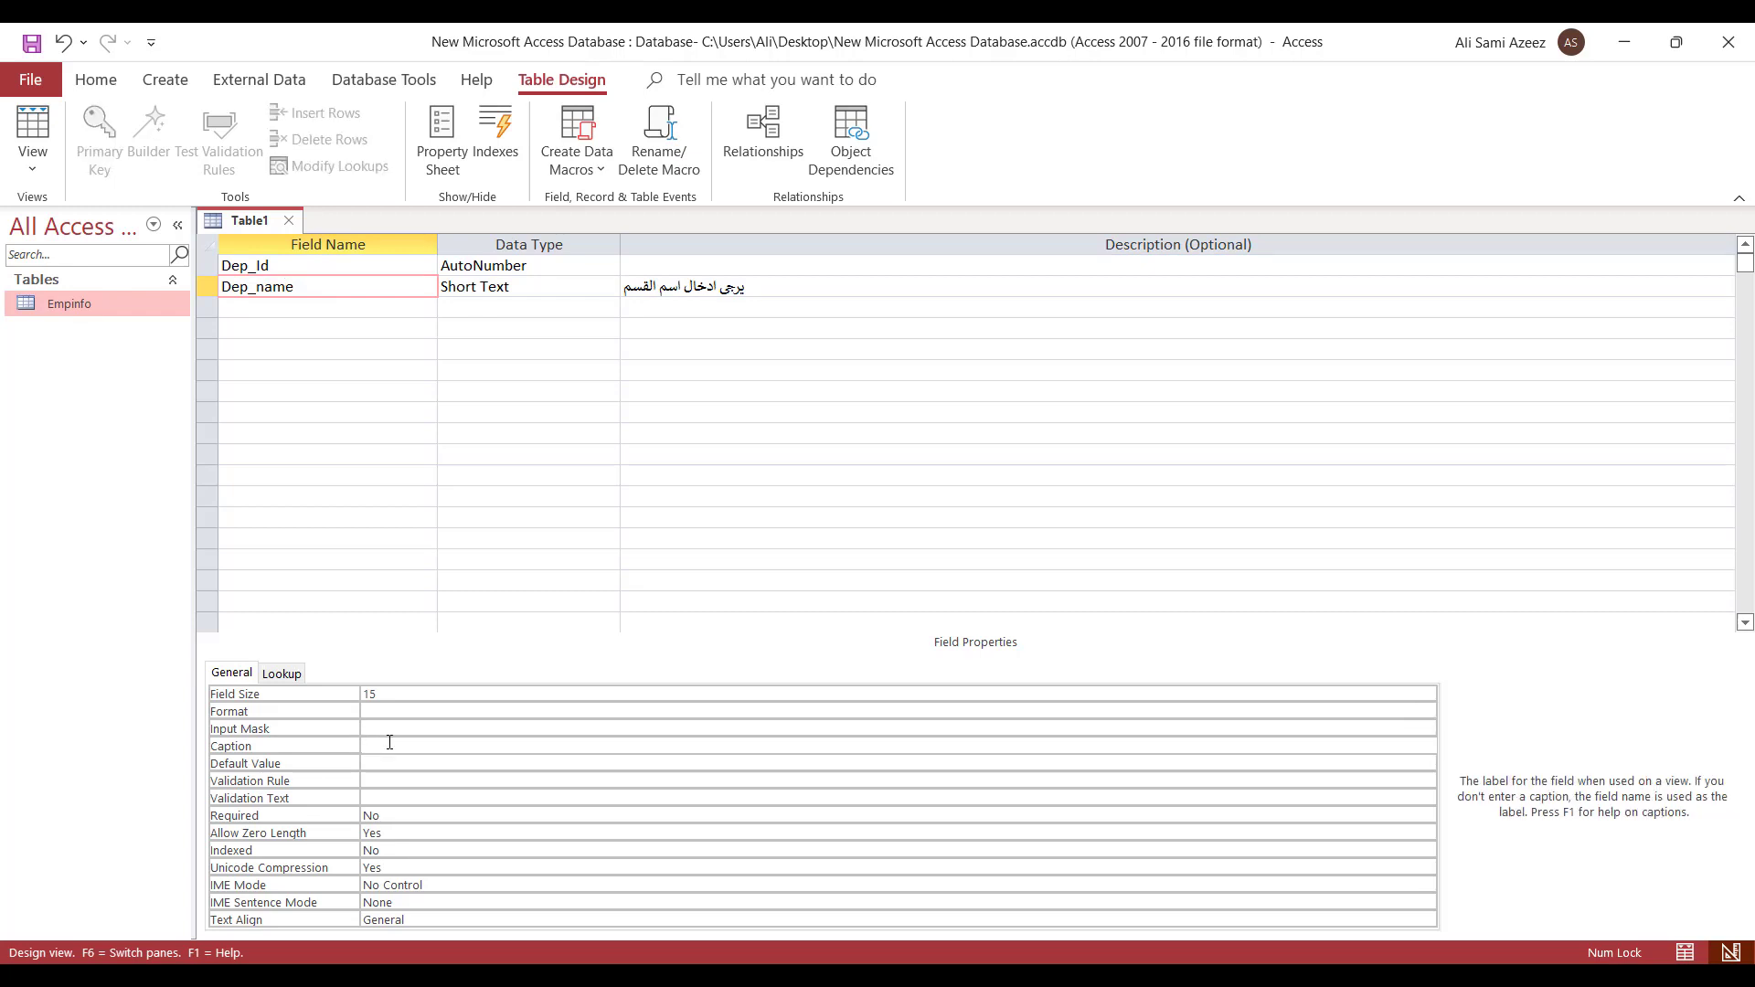
type("القسم / الوحدة")
left_click_drag(476, 742, 307, 731)
left_click(288, 222)
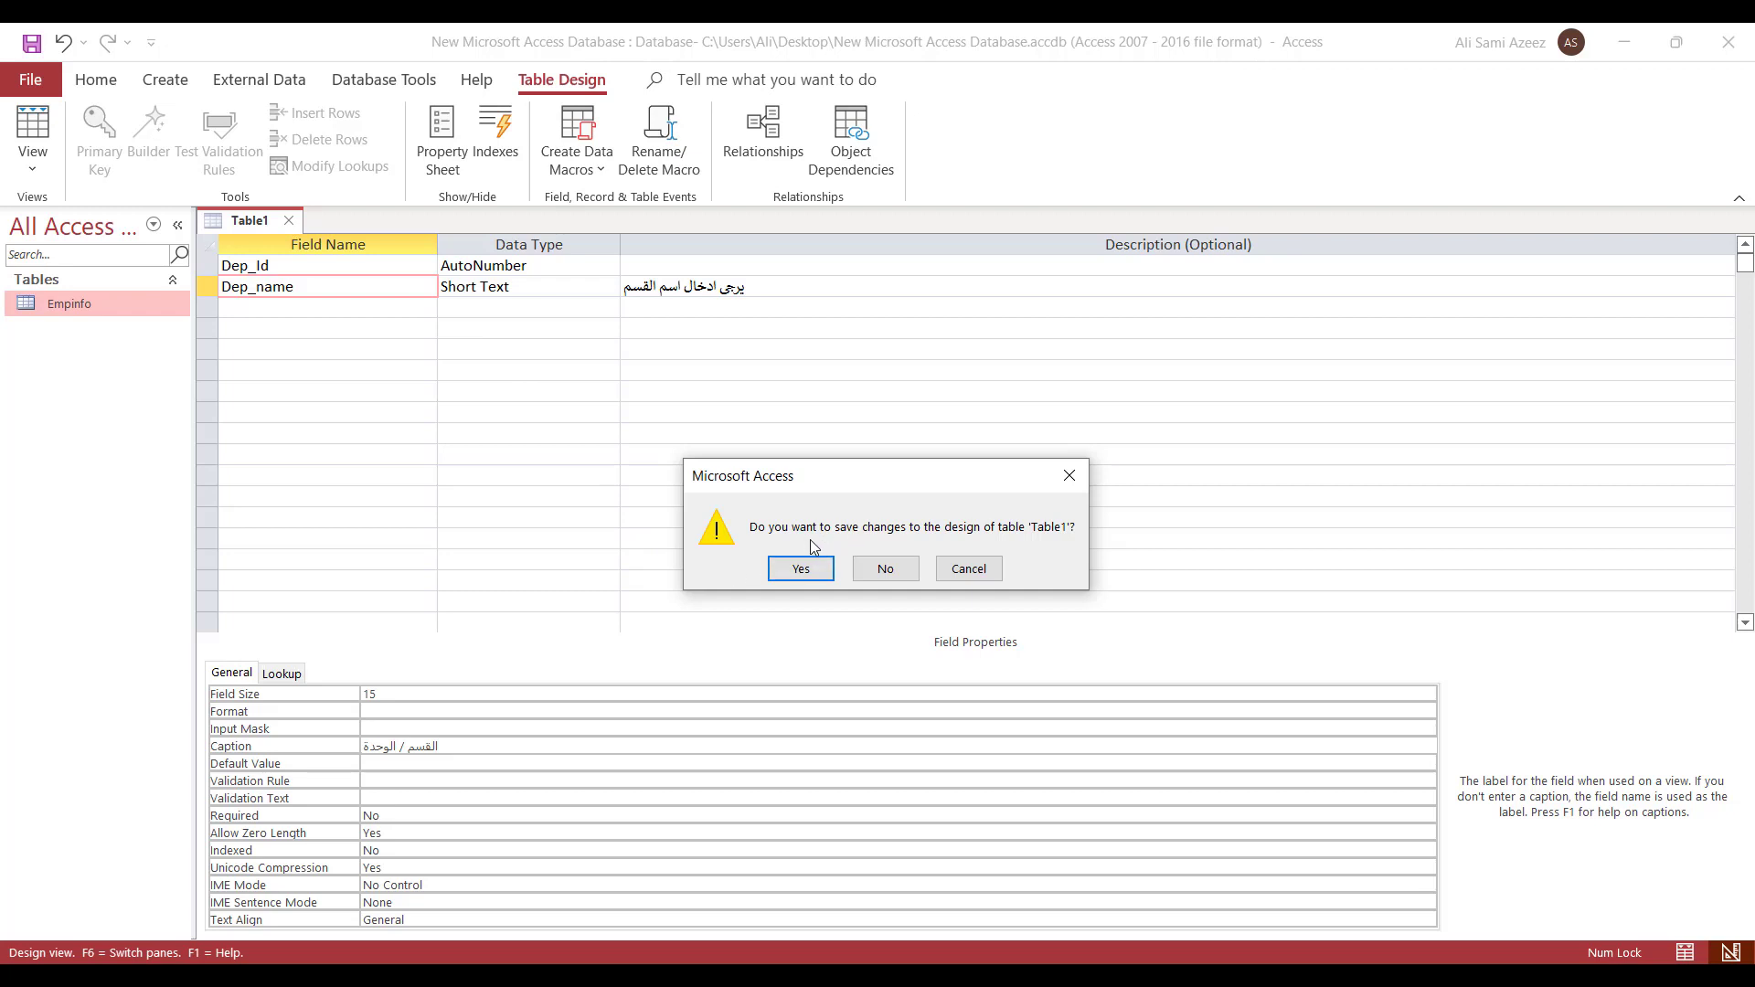
- Save the new table as 'Dep' and let Access create a primary key
left_click(818, 570)
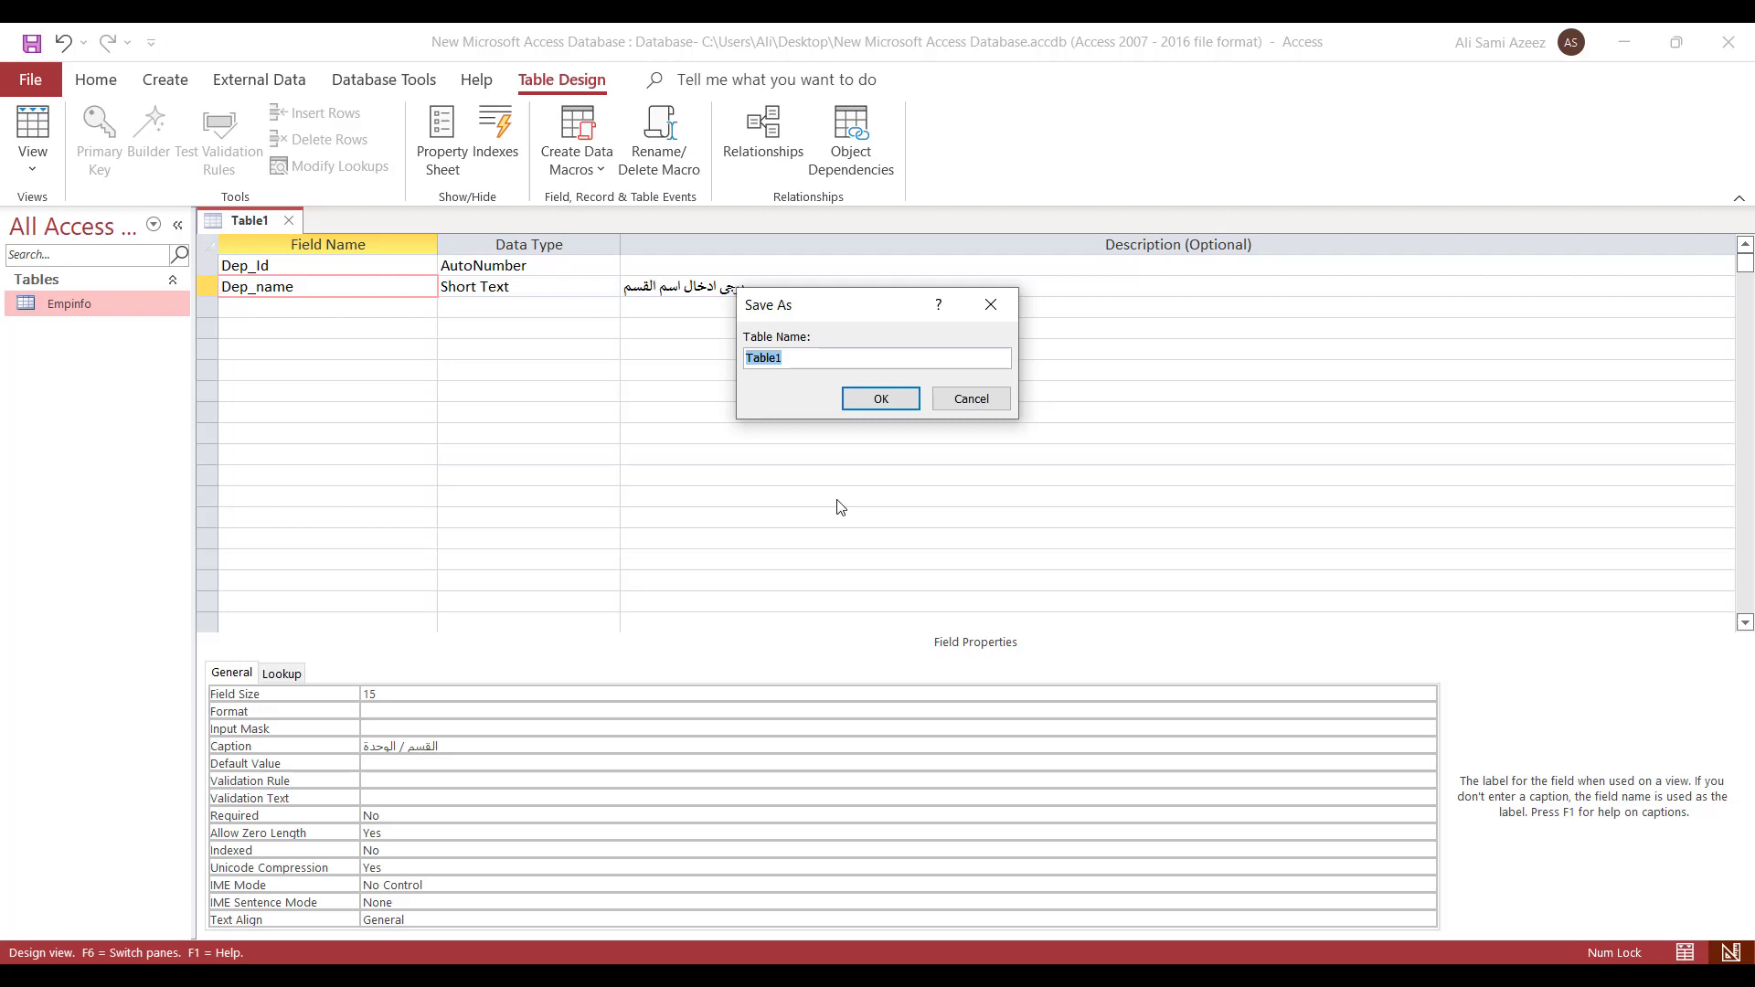
type("بيا")
type("Dep")
left_click(884, 399)
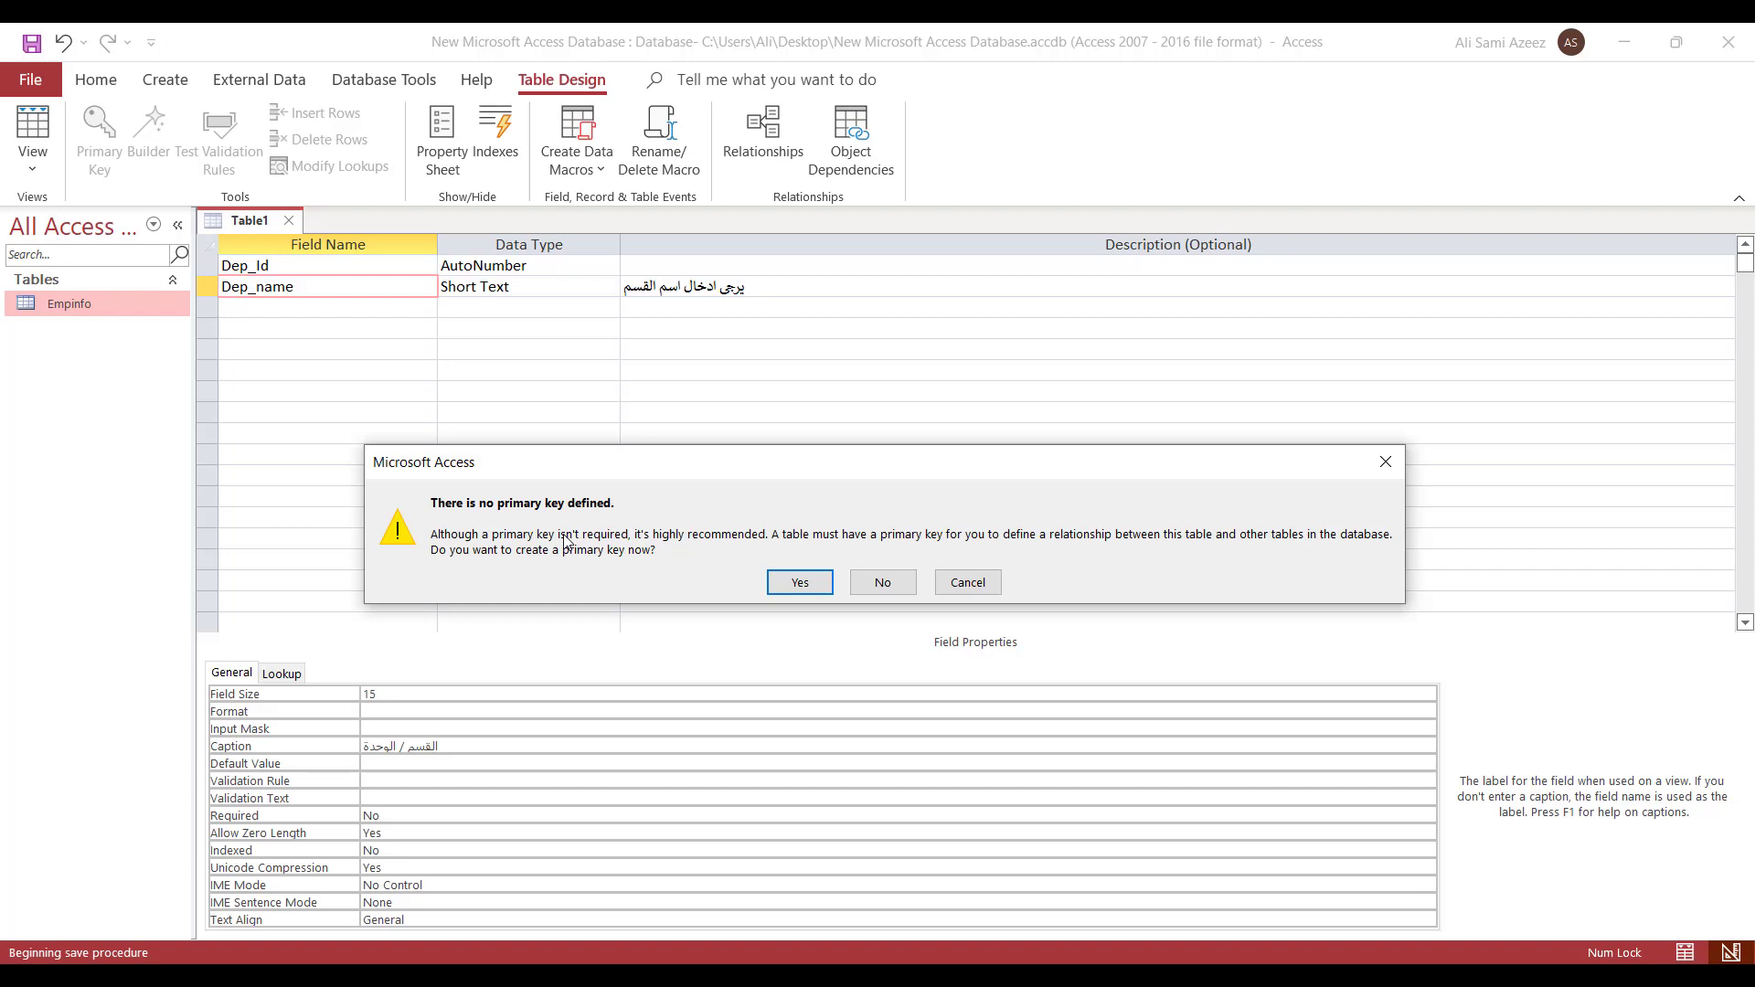
left_click(801, 584)
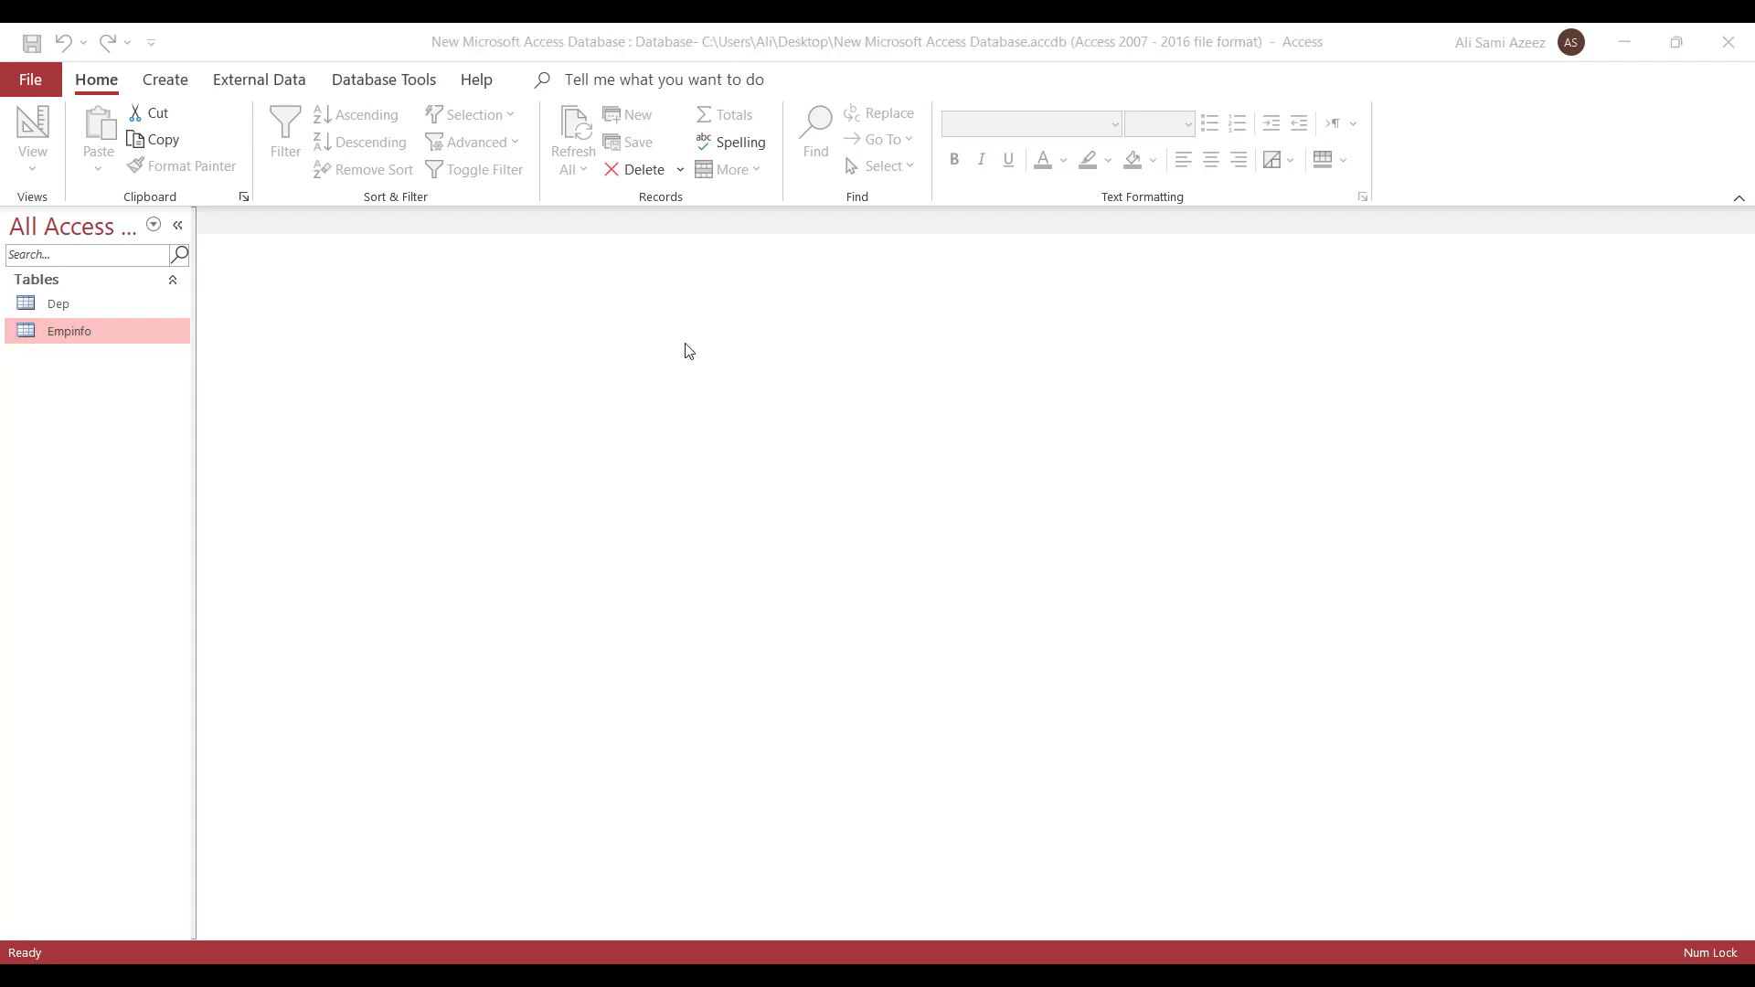
left_click(58, 304)
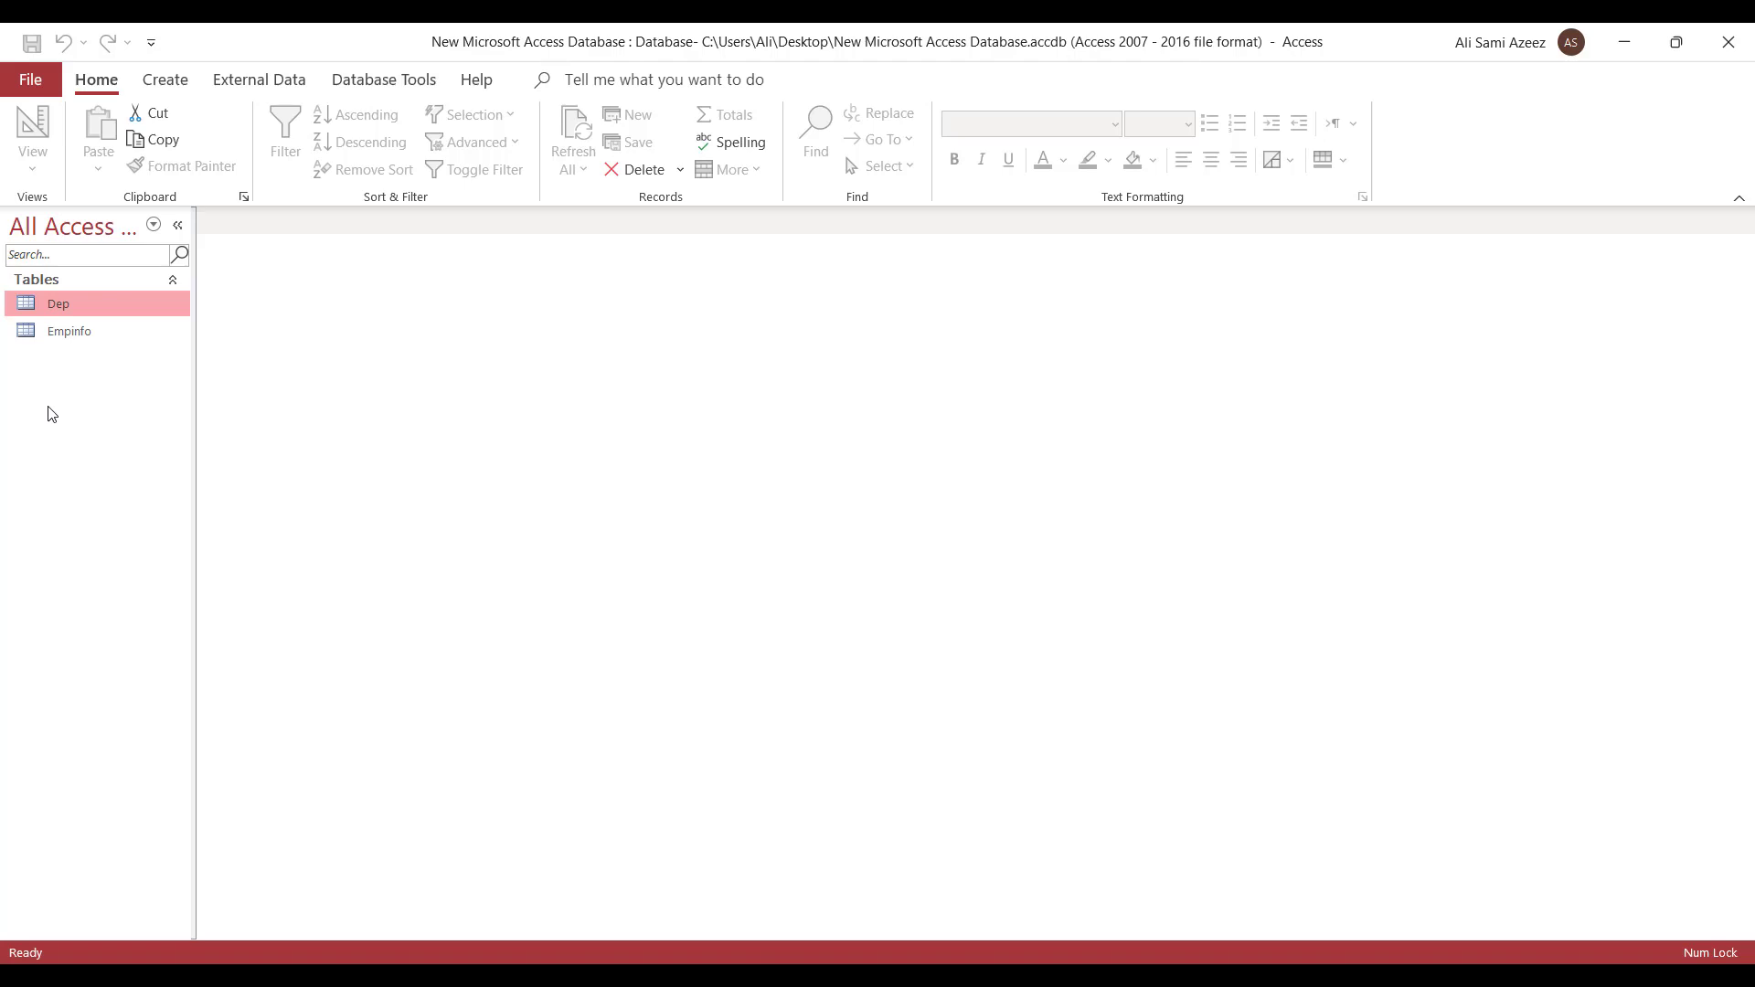
right_click(69, 313)
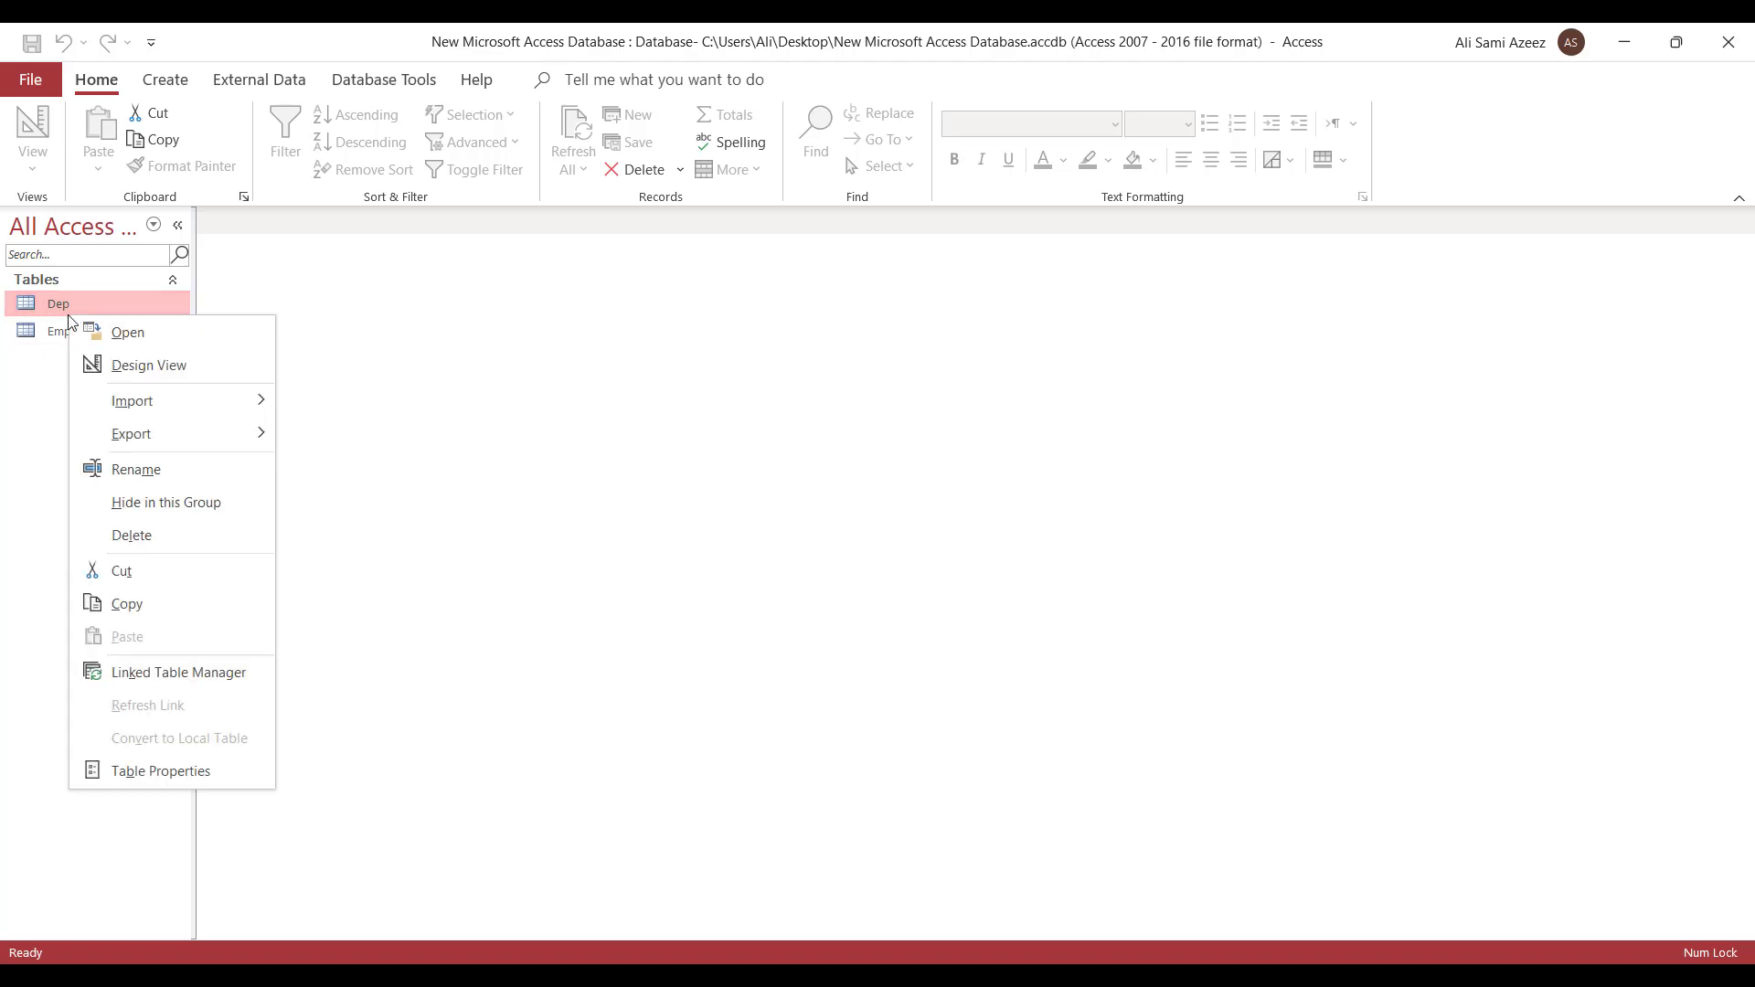
left_click(175, 365)
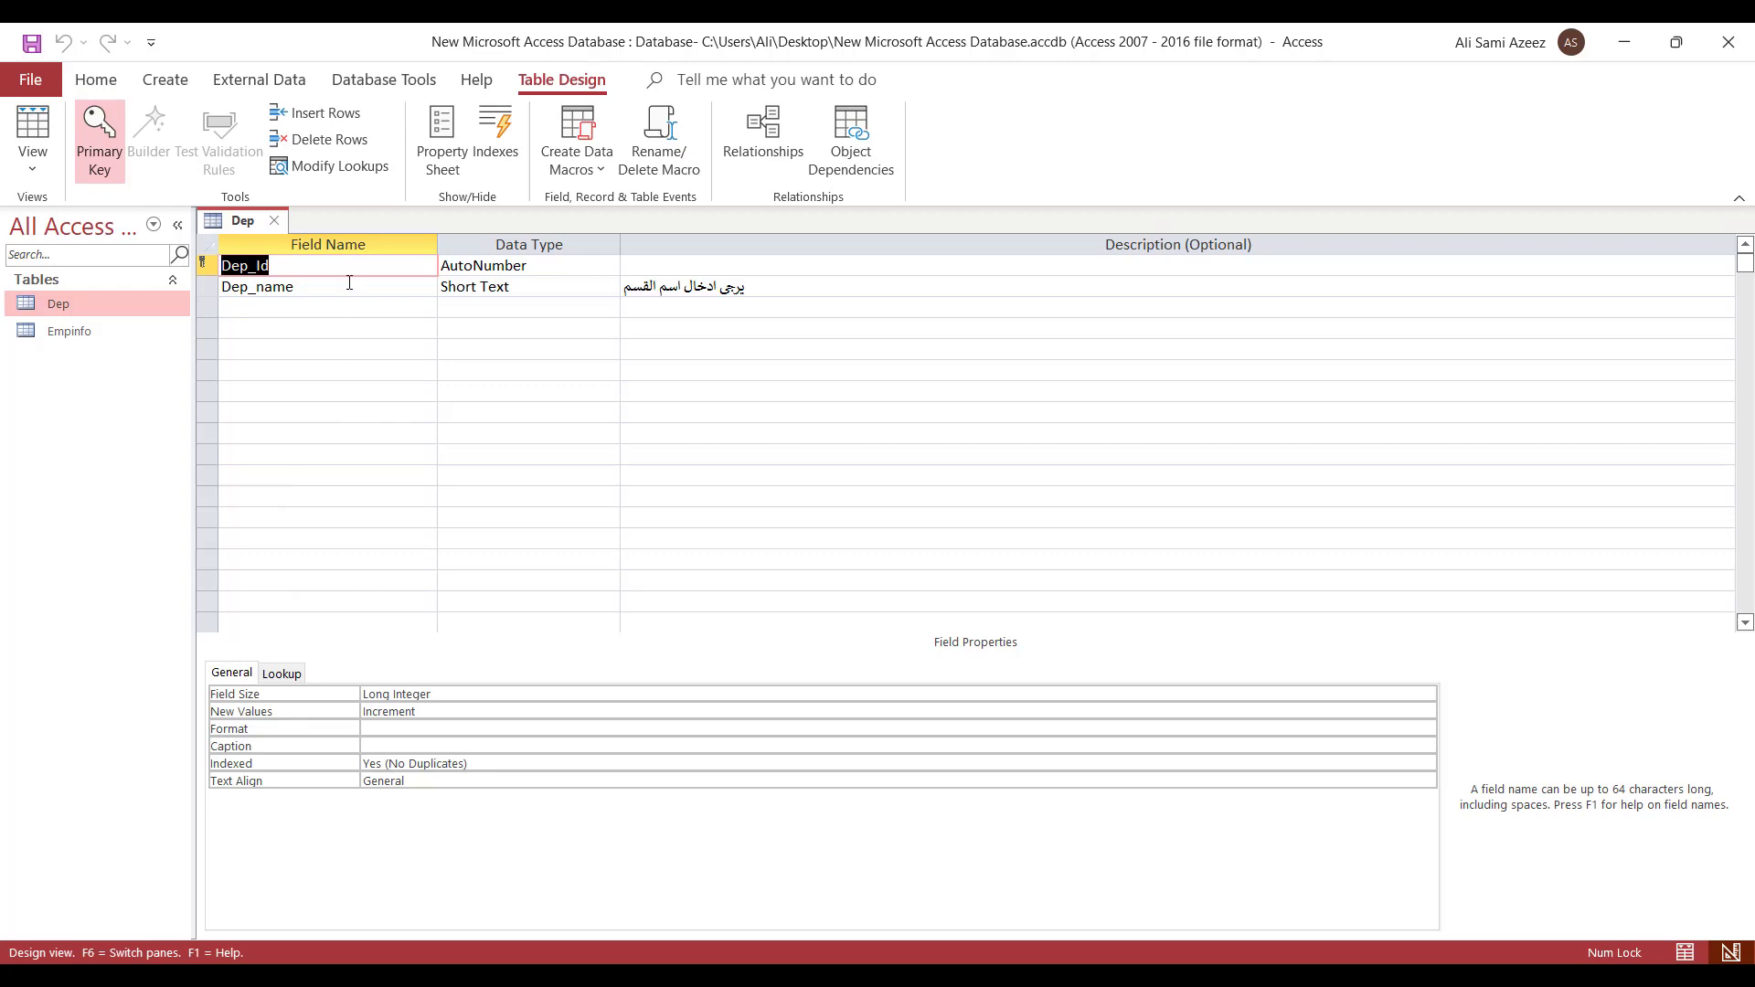
left_click(418, 295)
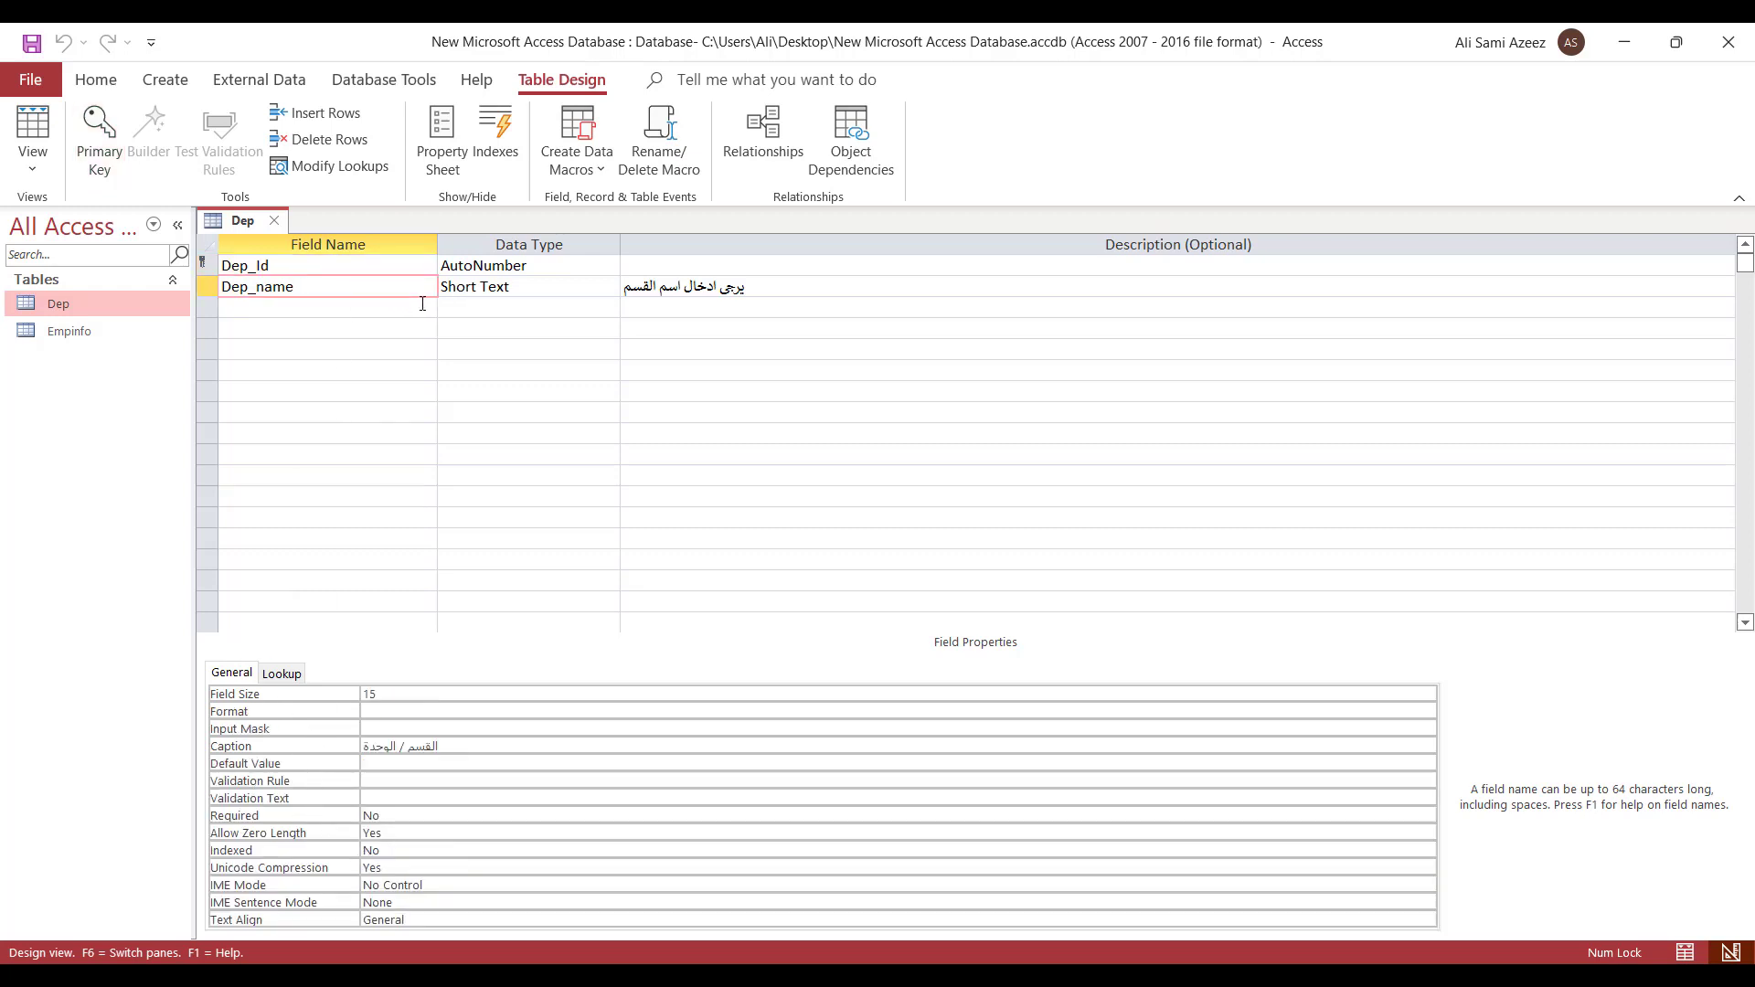
key("Up")
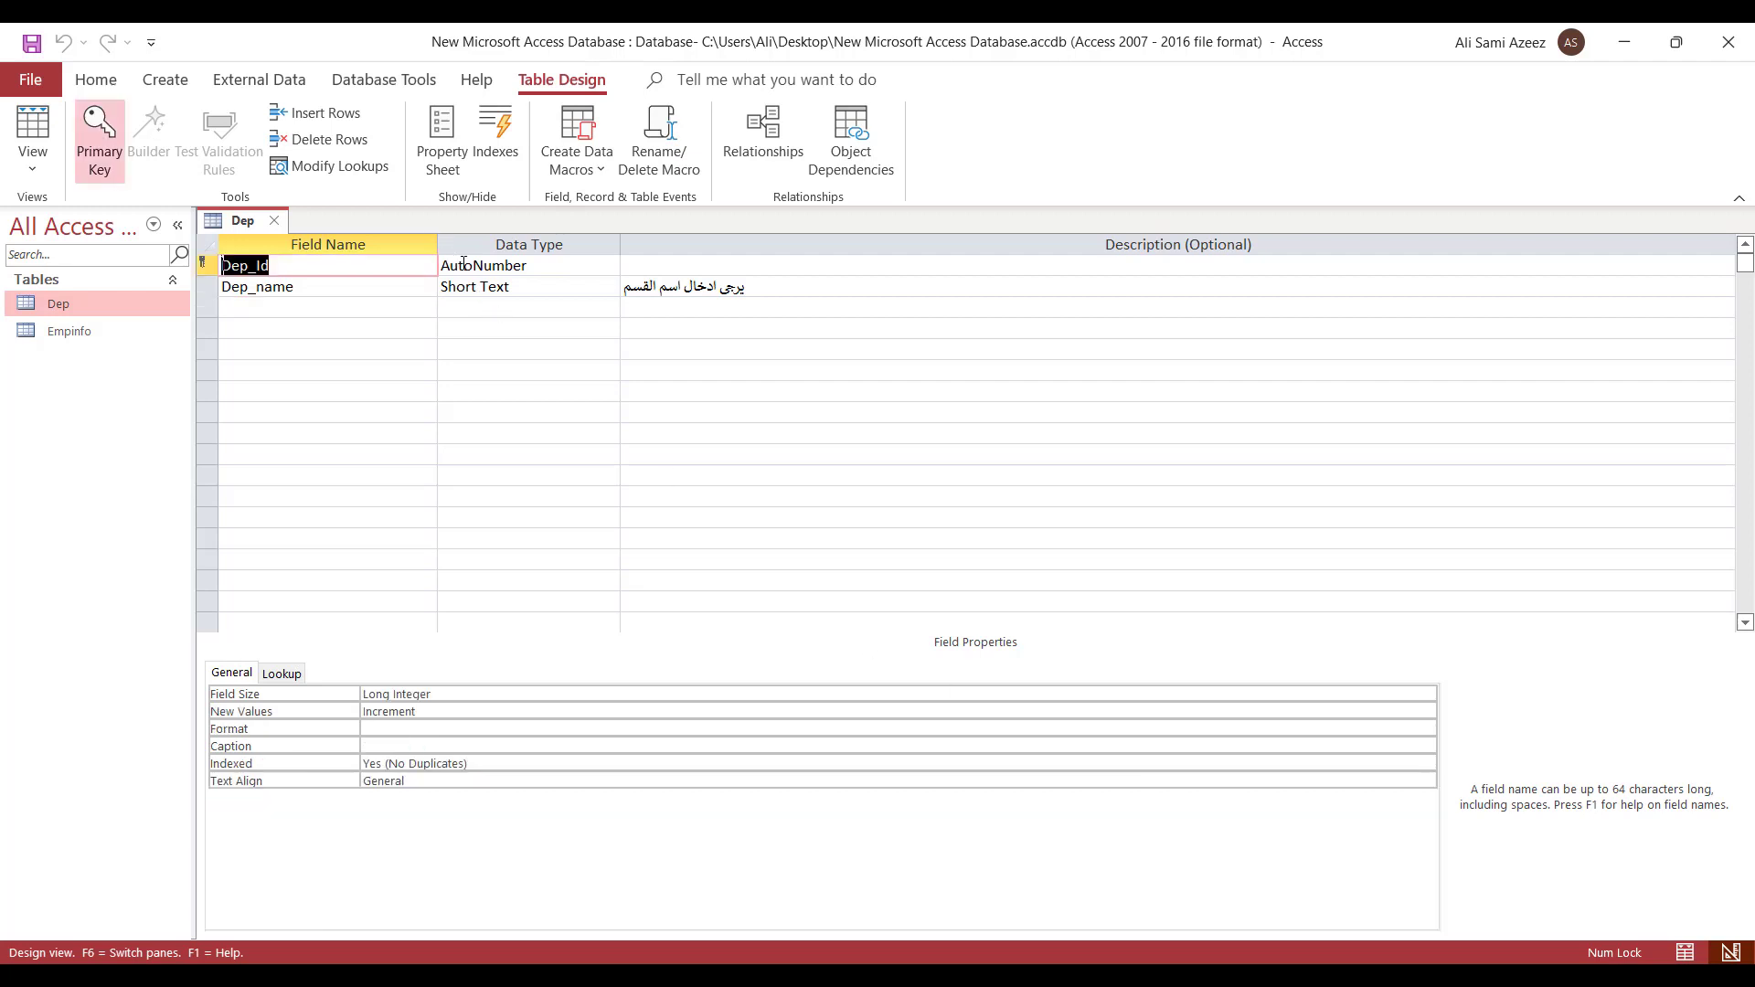
left_click(274, 221)
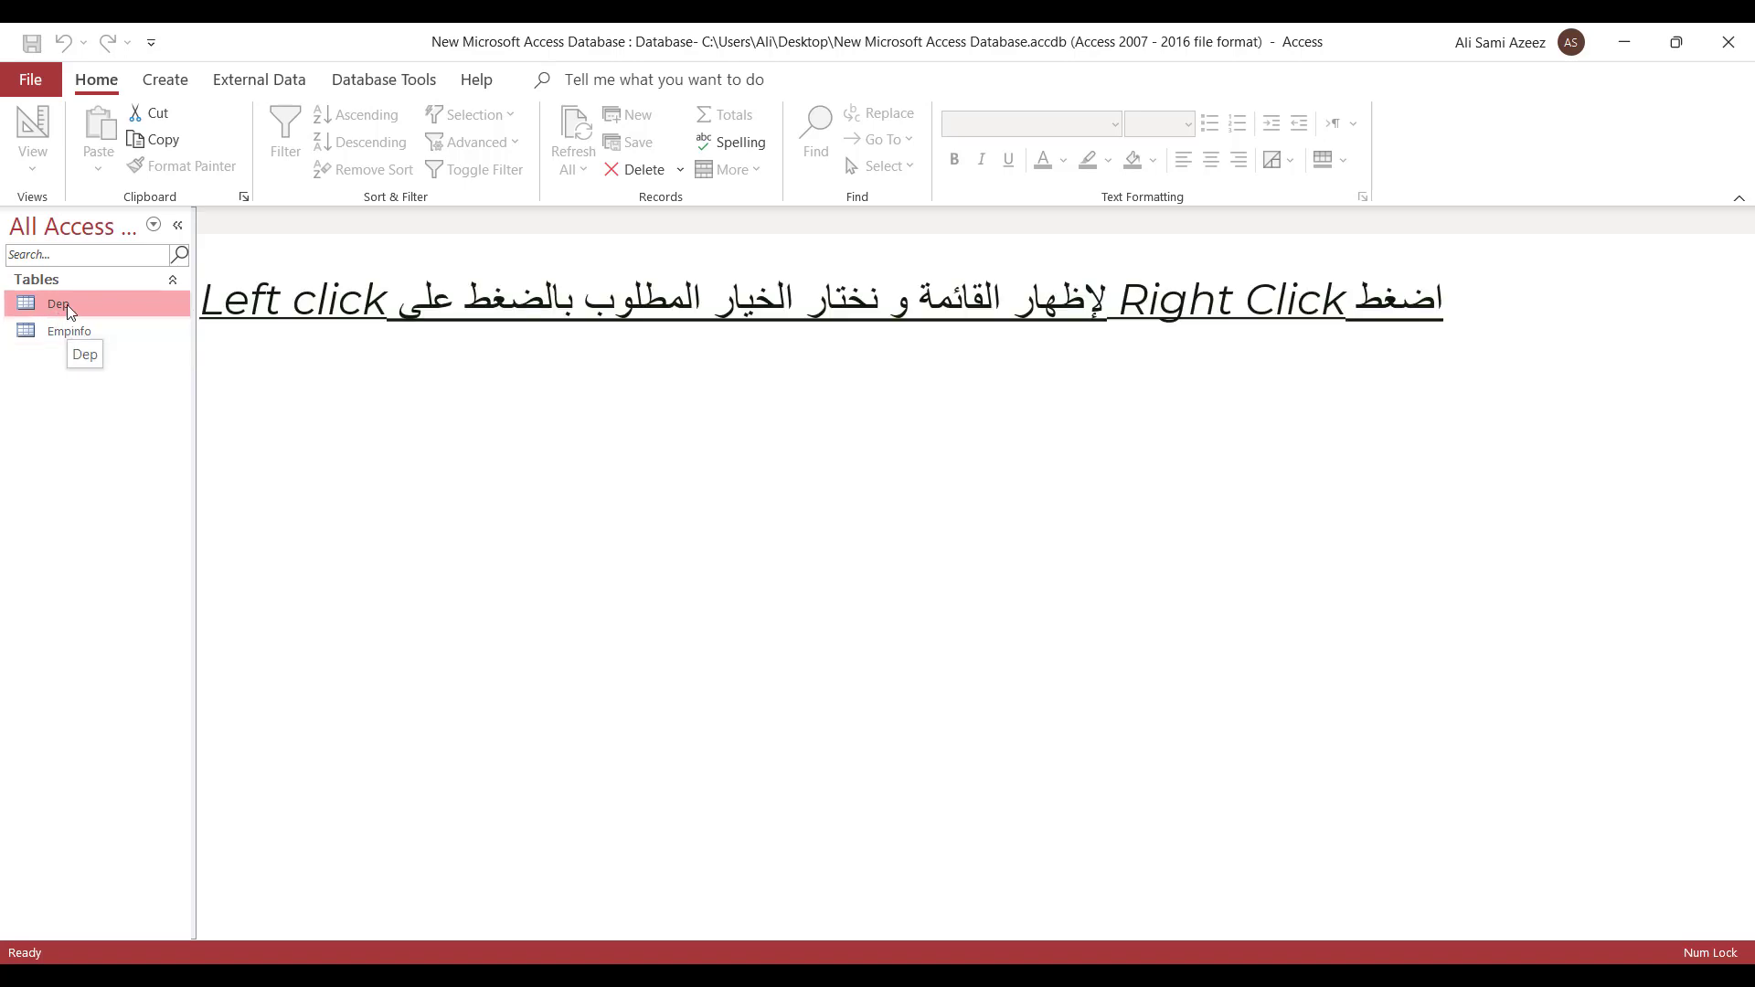
right_click(68, 304)
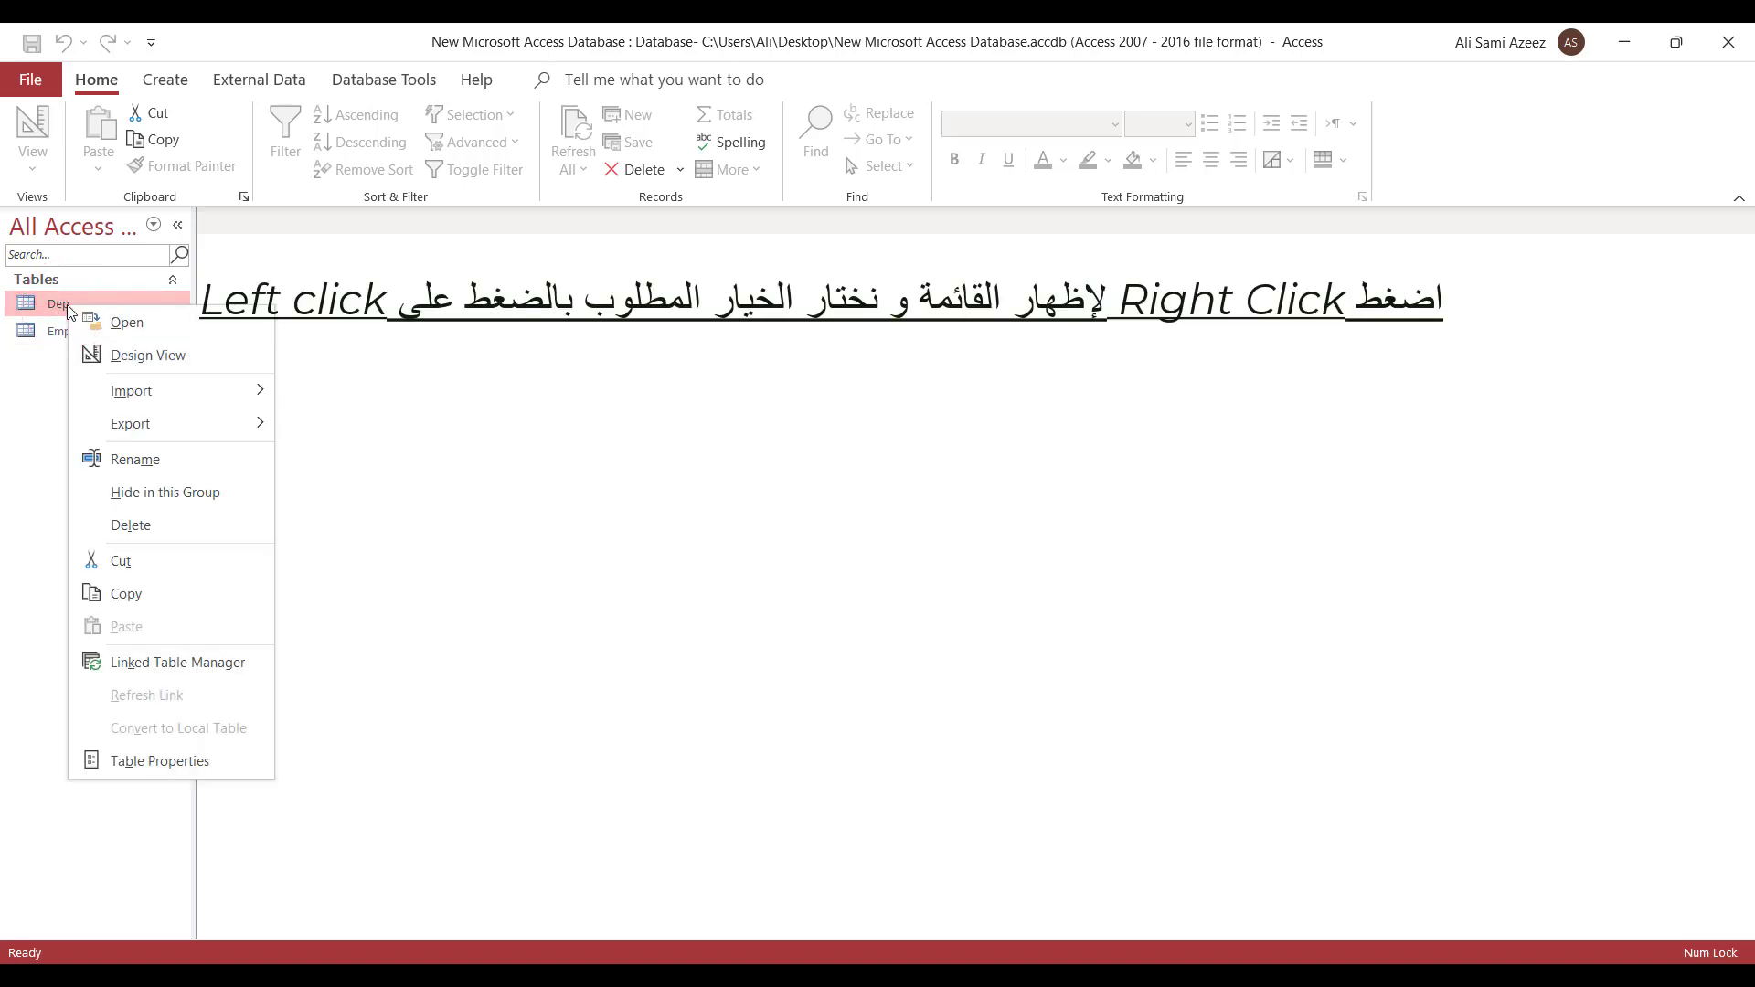
left_click(110, 322)
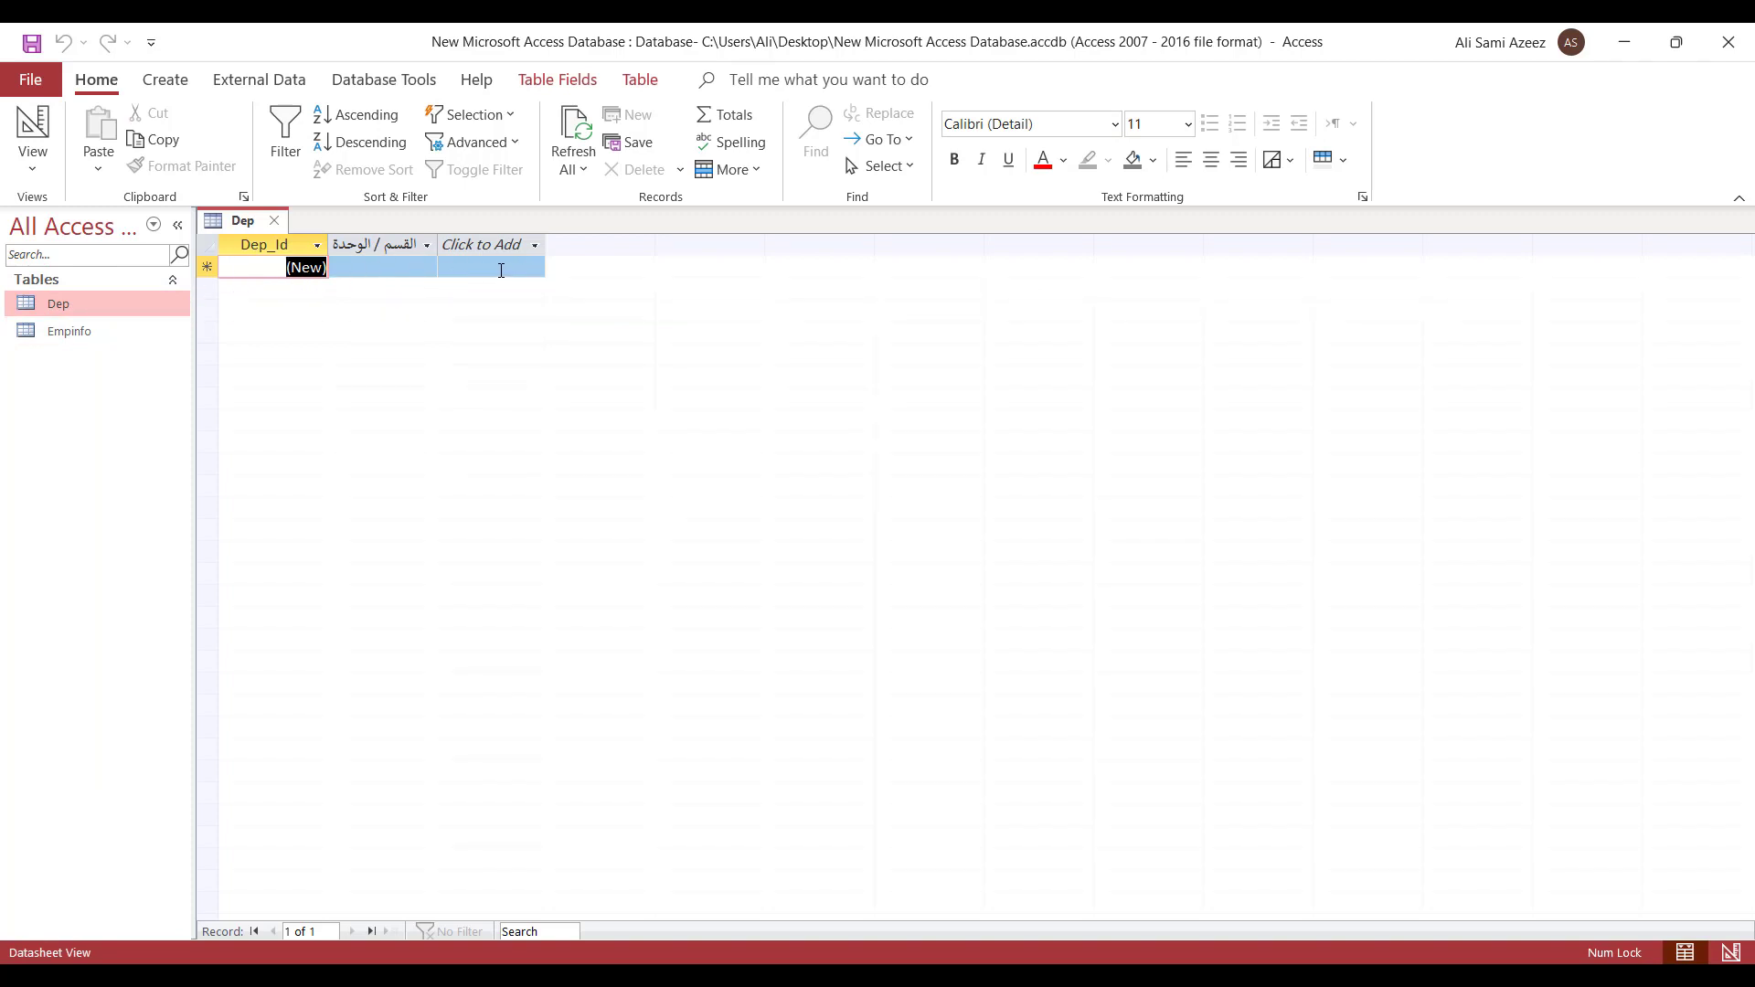
right_click(97, 336)
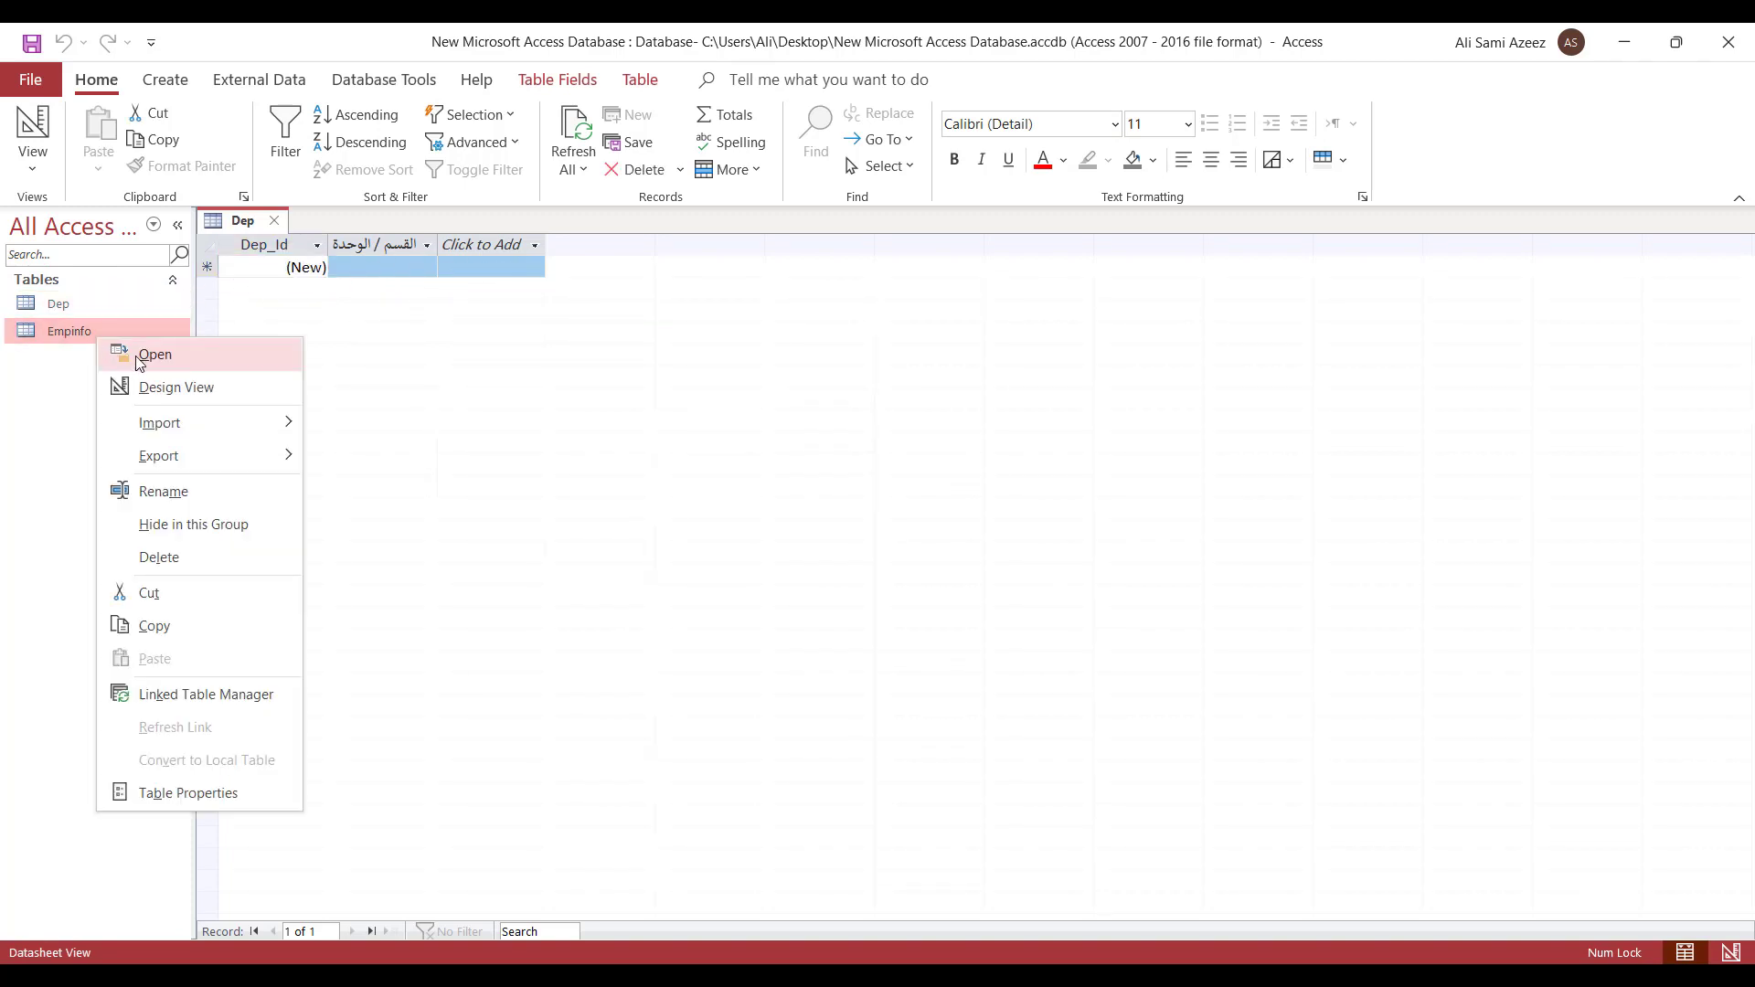
left_click(138, 358)
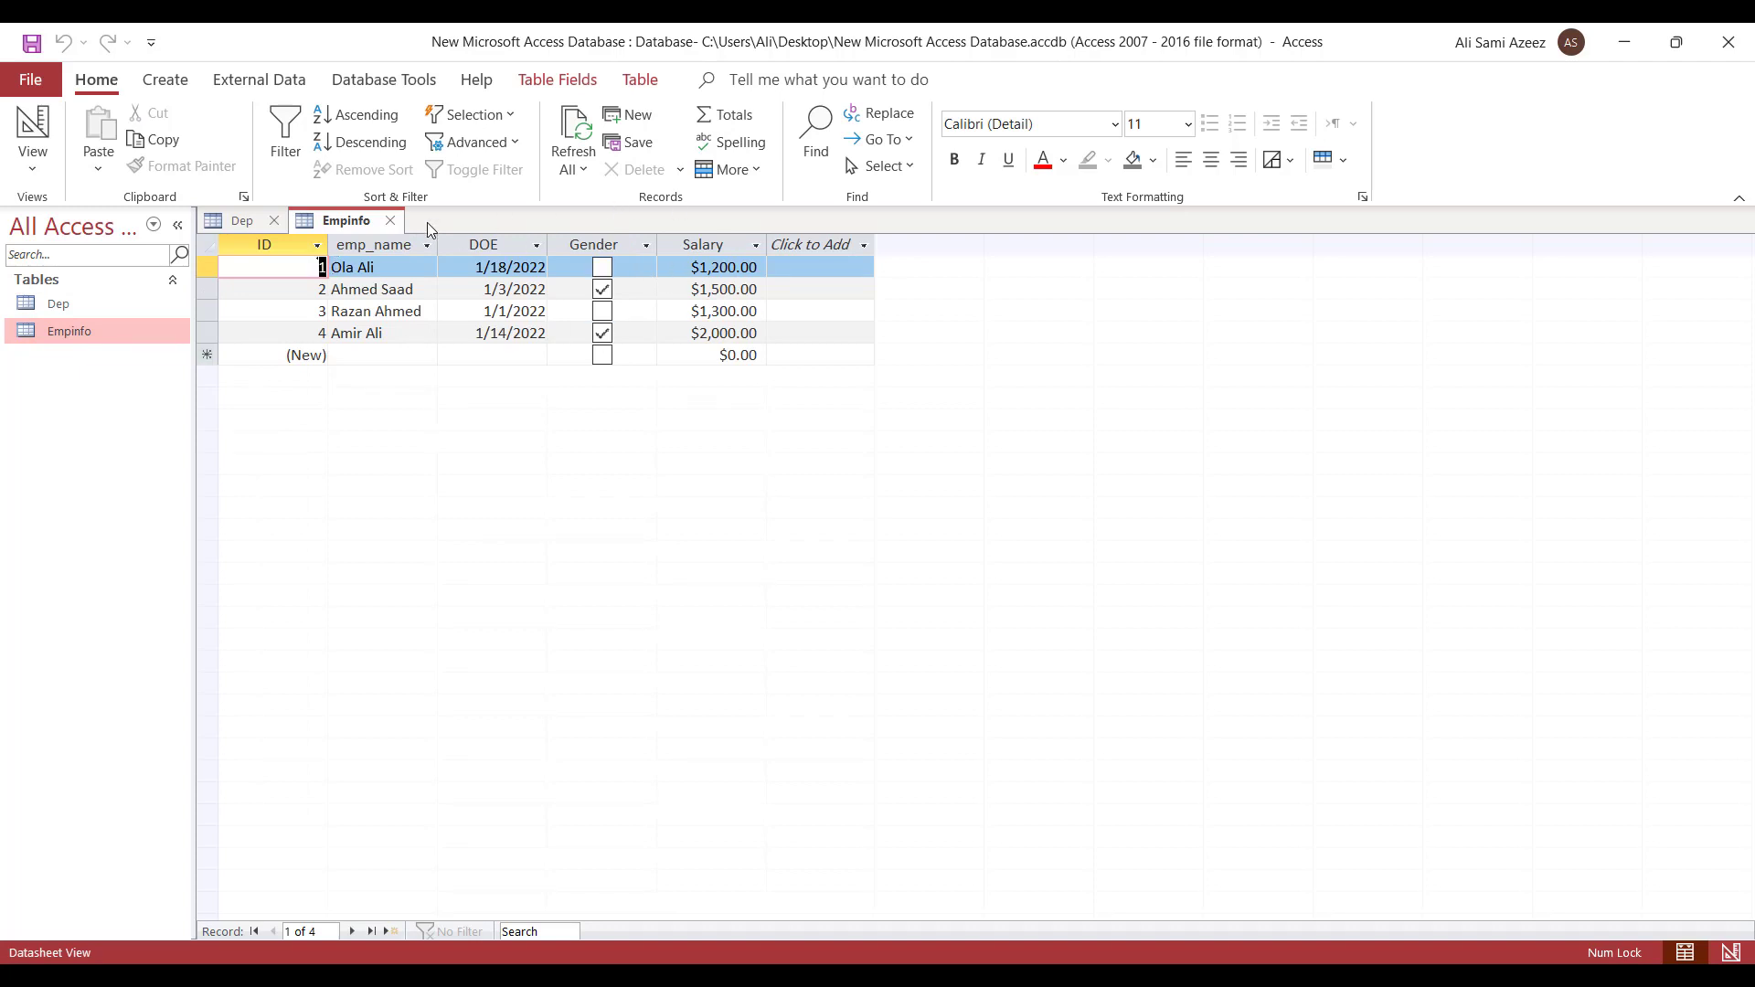
left_click(390, 221)
left_click(275, 220)
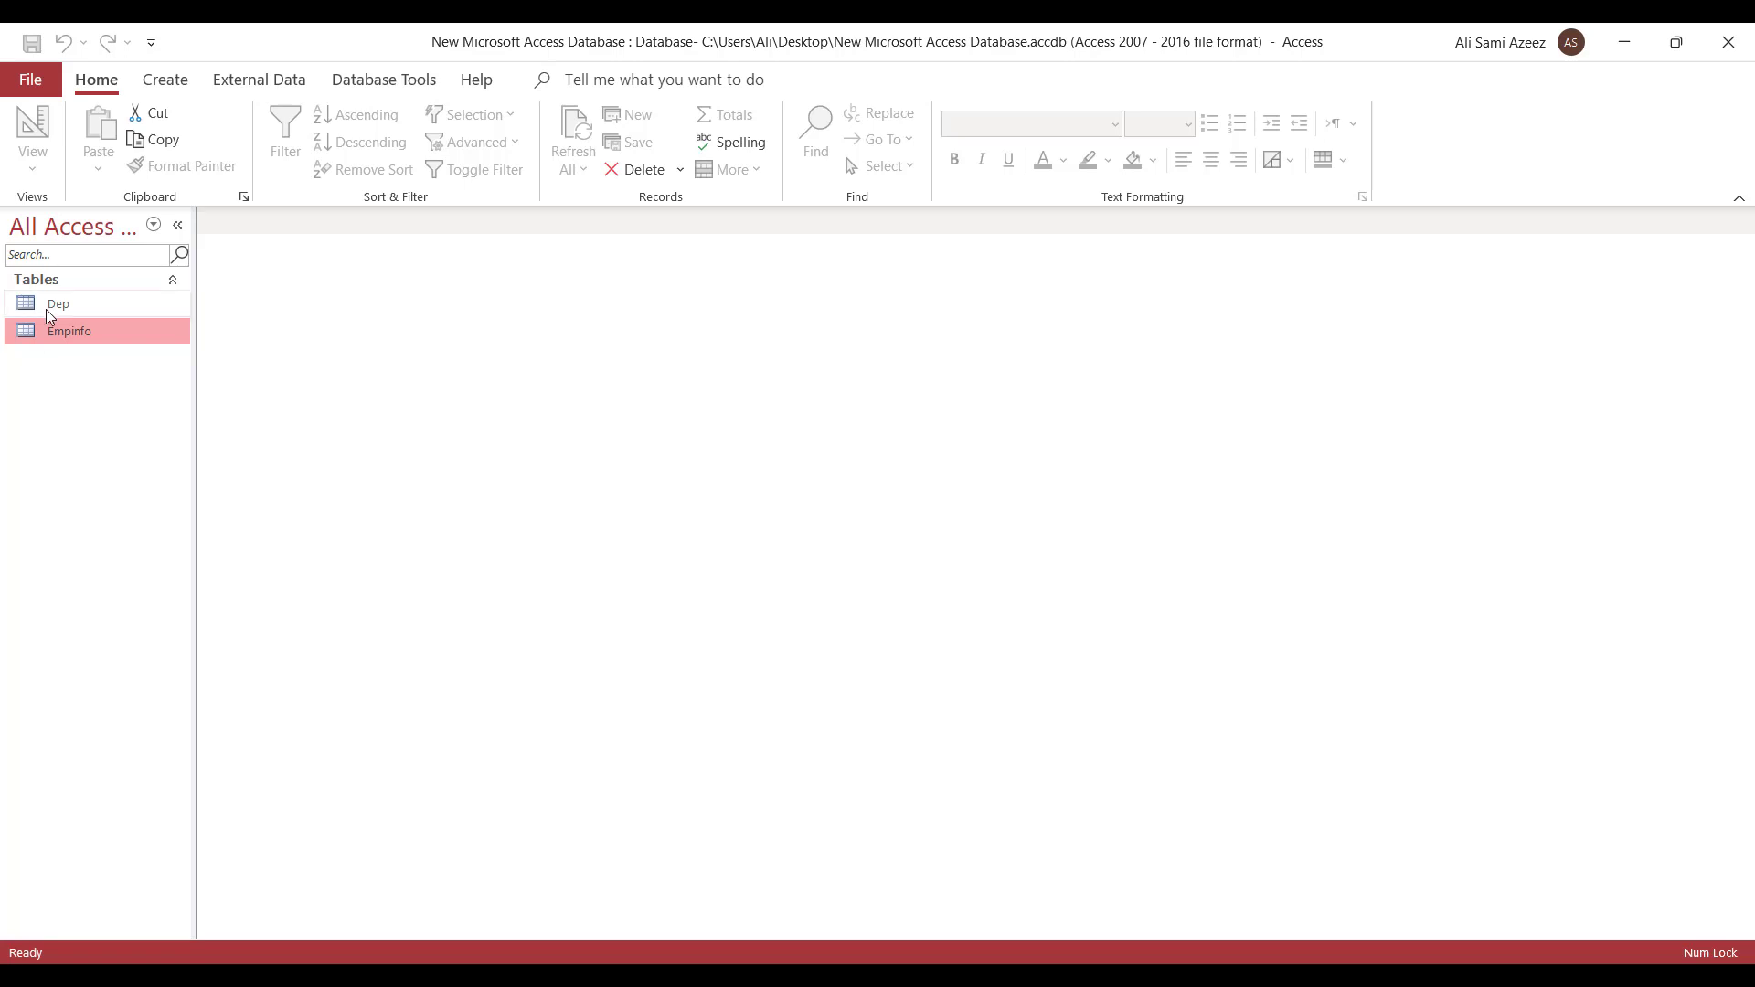
right_click(81, 334)
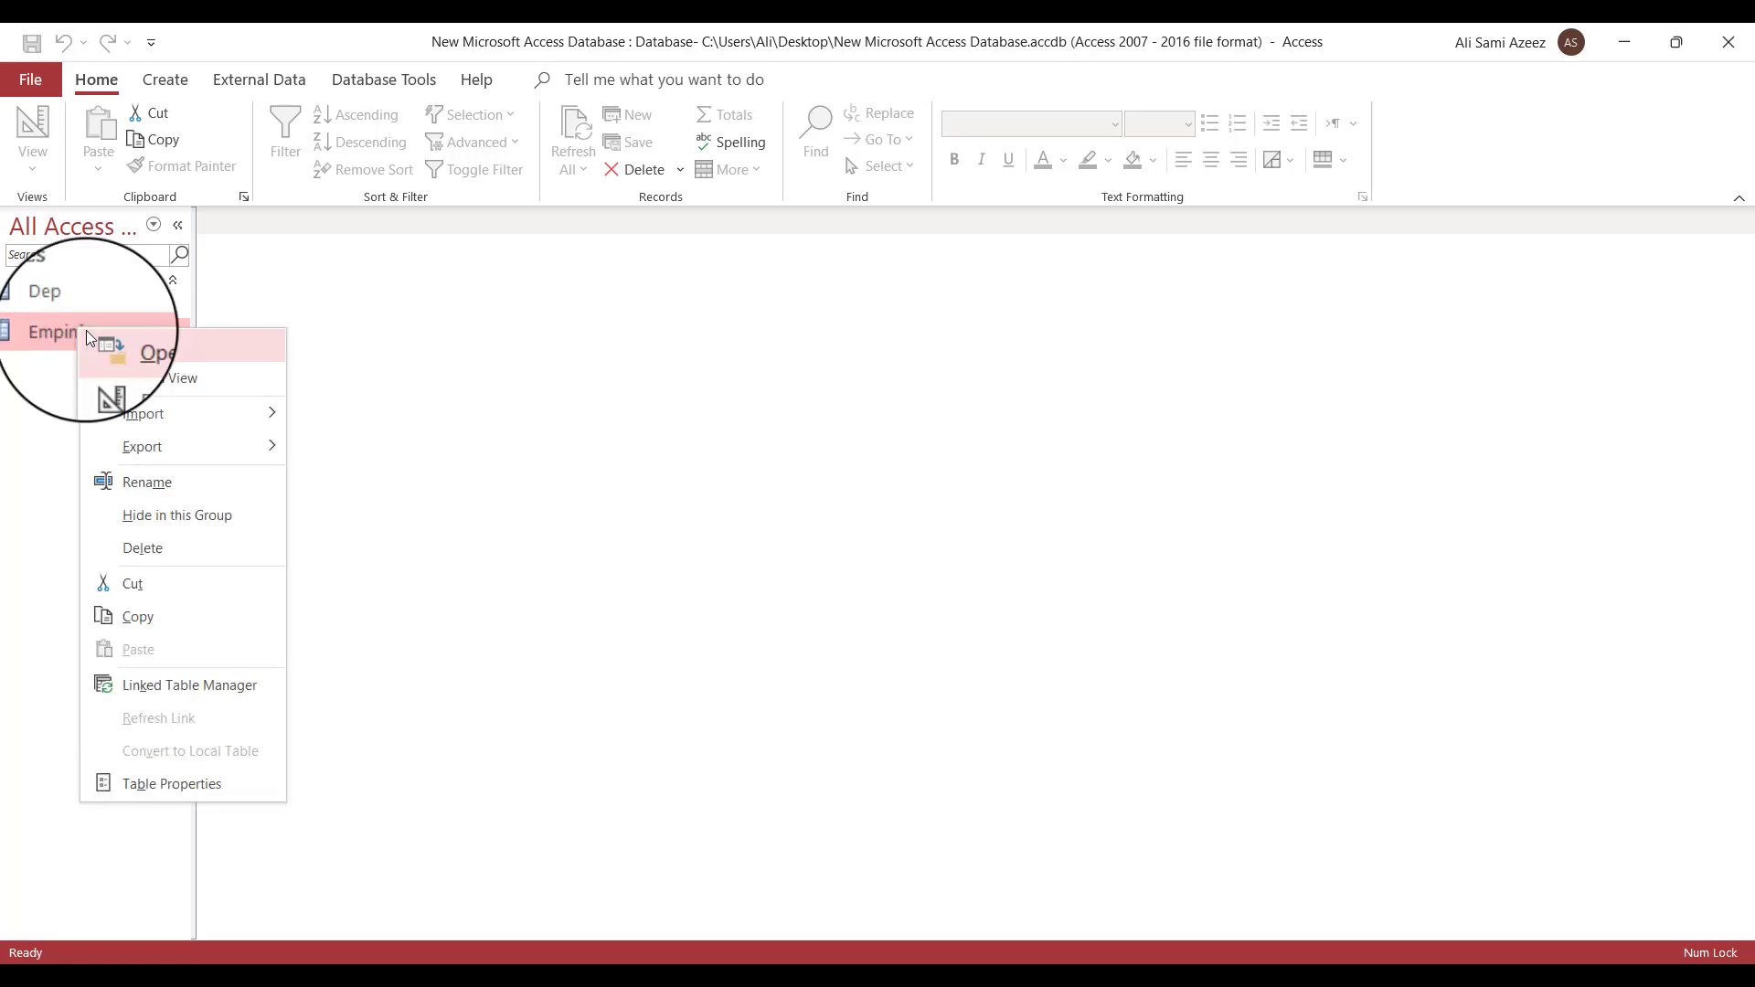
left_click(156, 379)
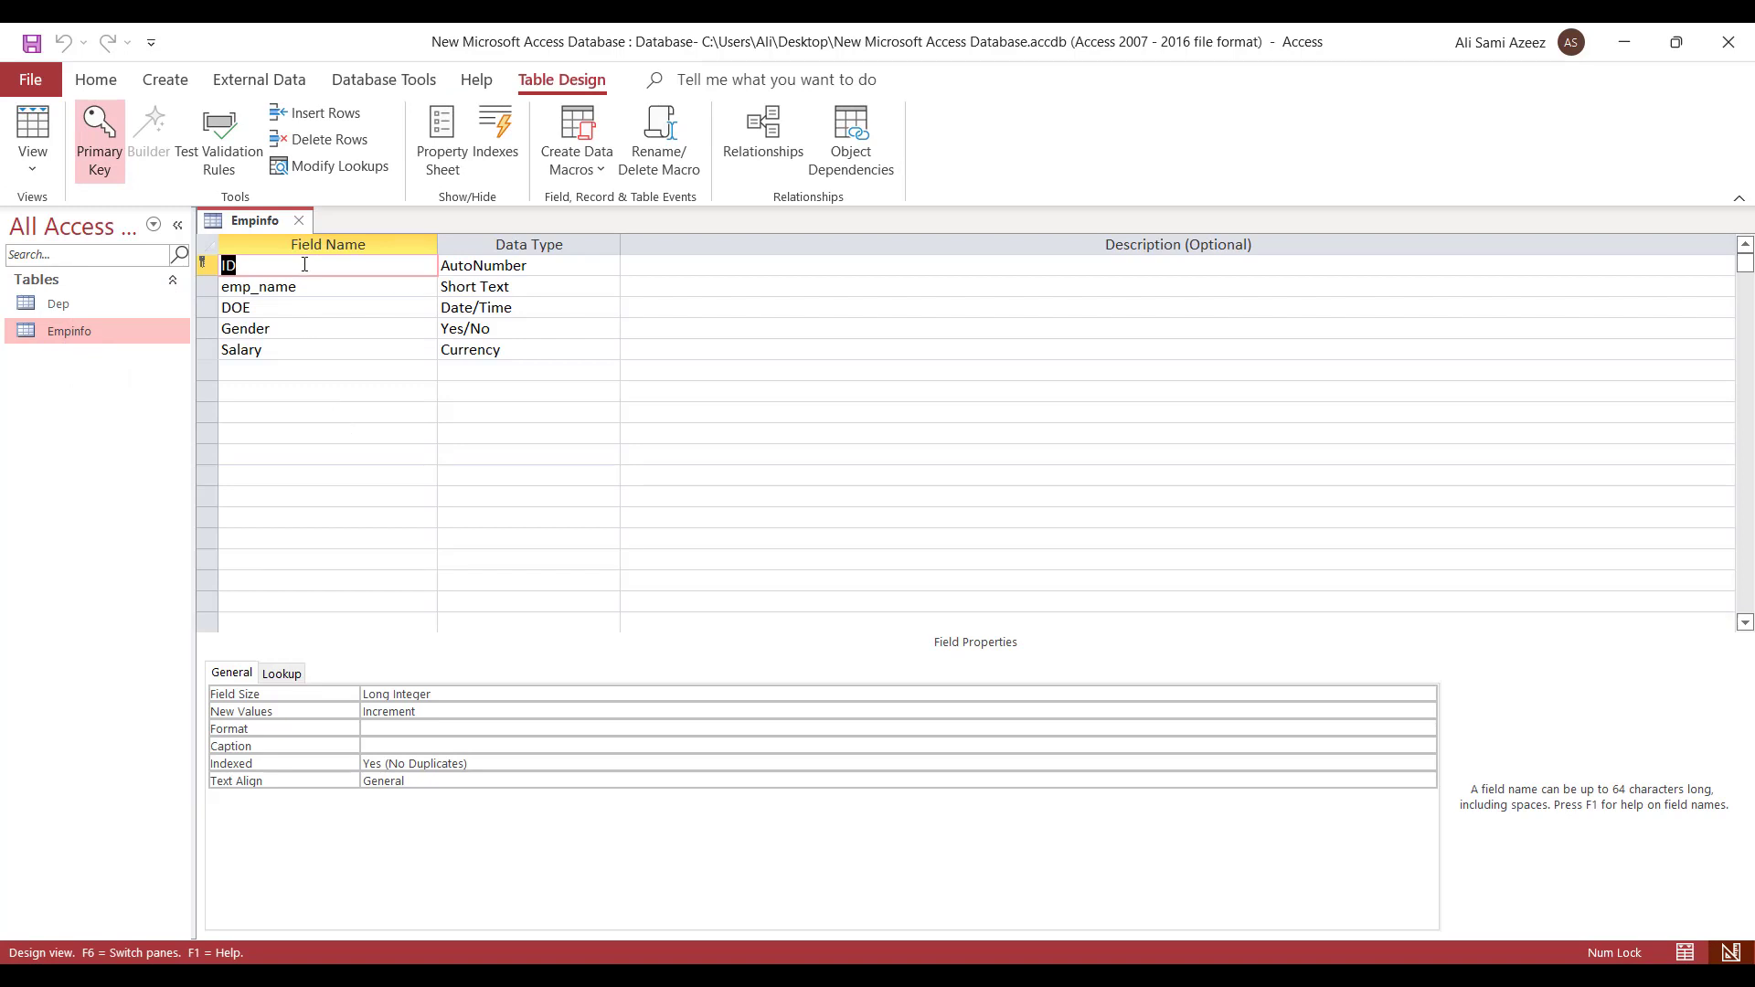
left_click(260, 374)
left_click(263, 393)
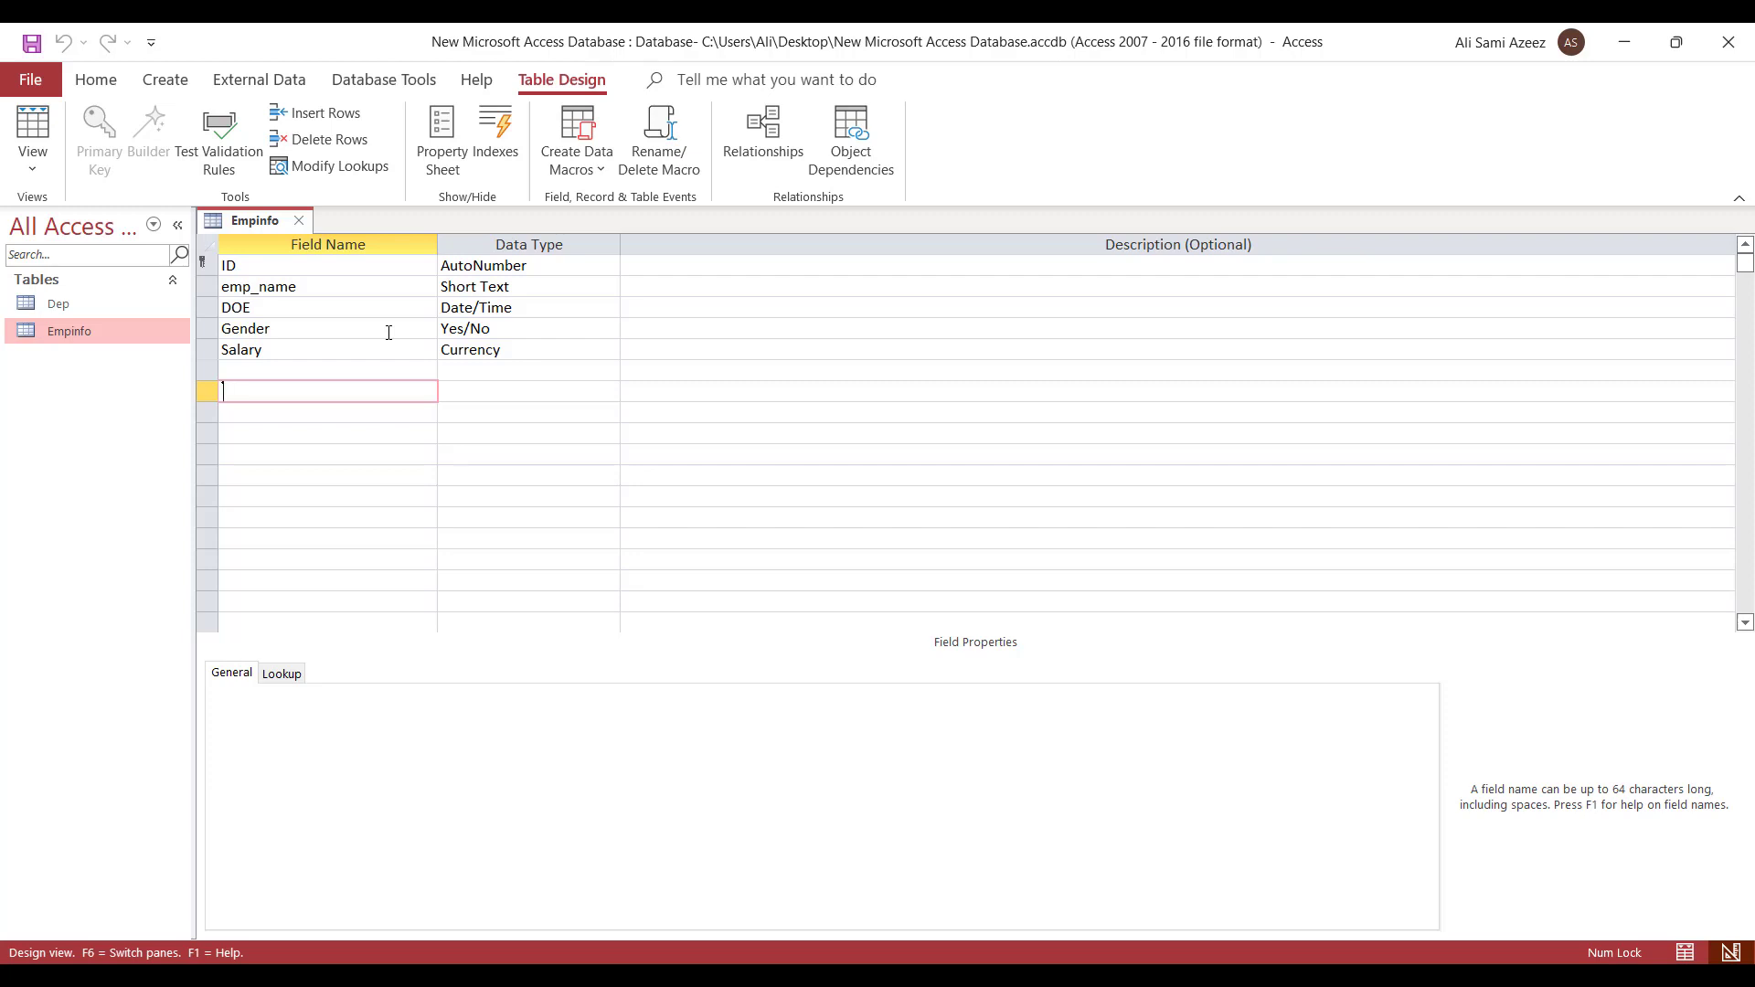
left_click(298, 222)
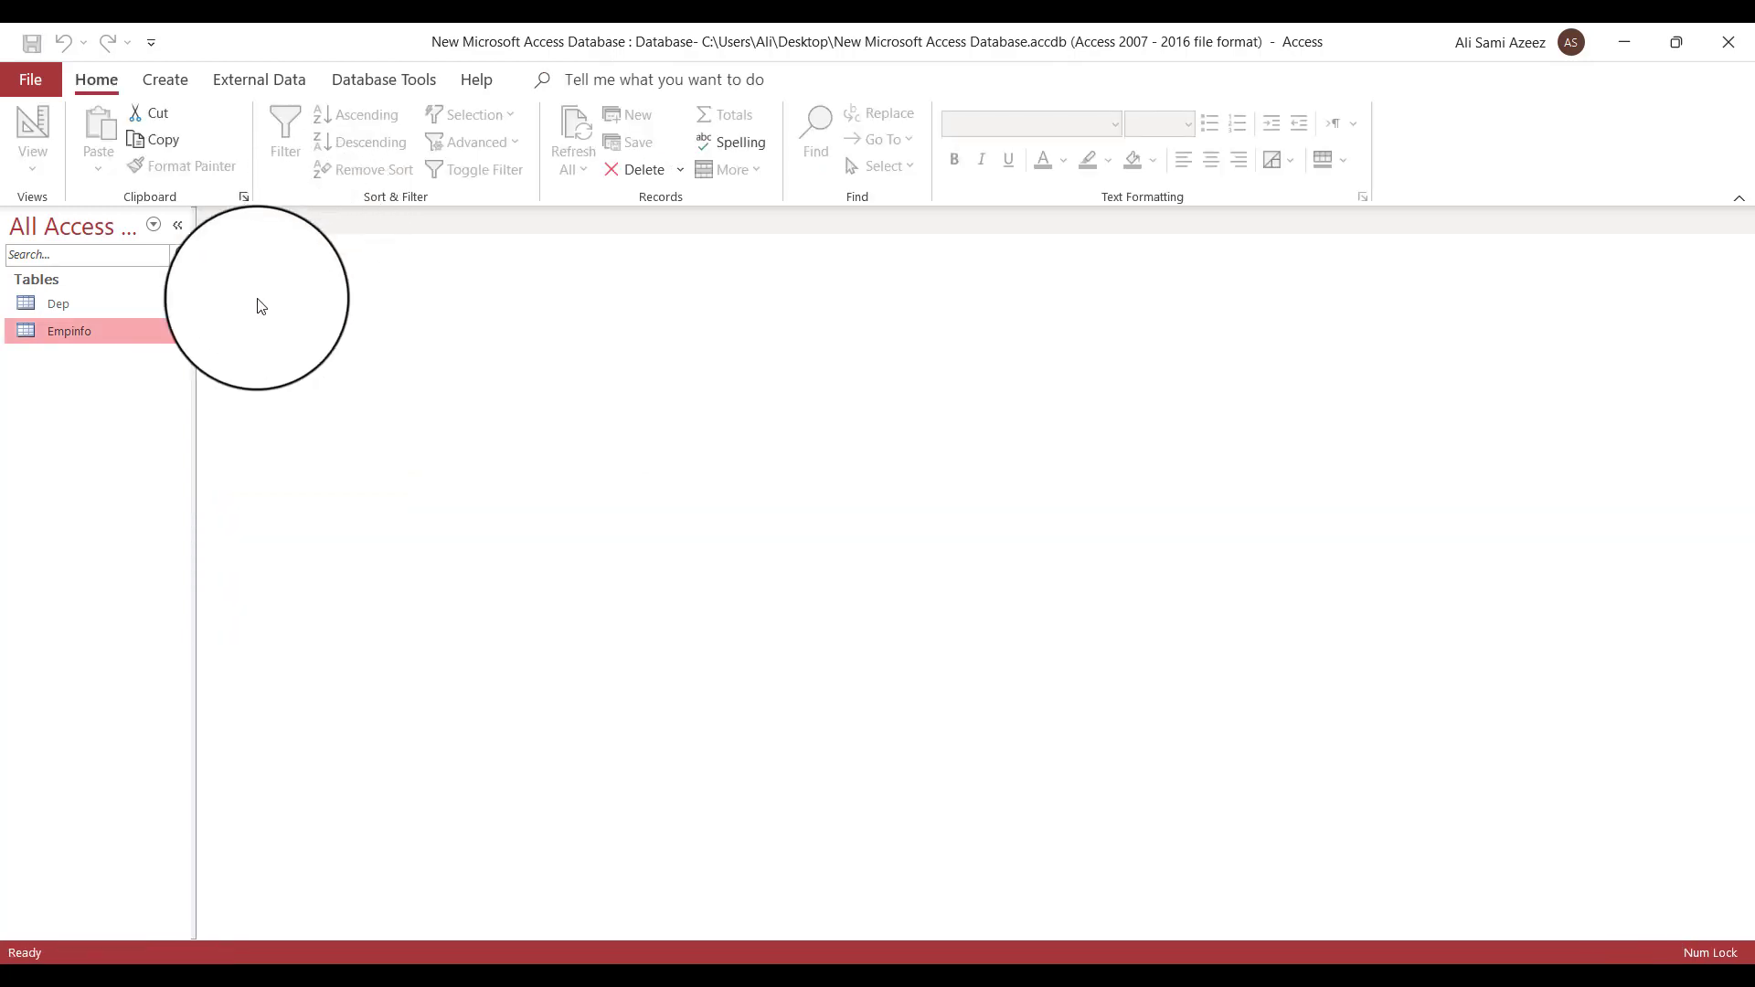
right_click(78, 308)
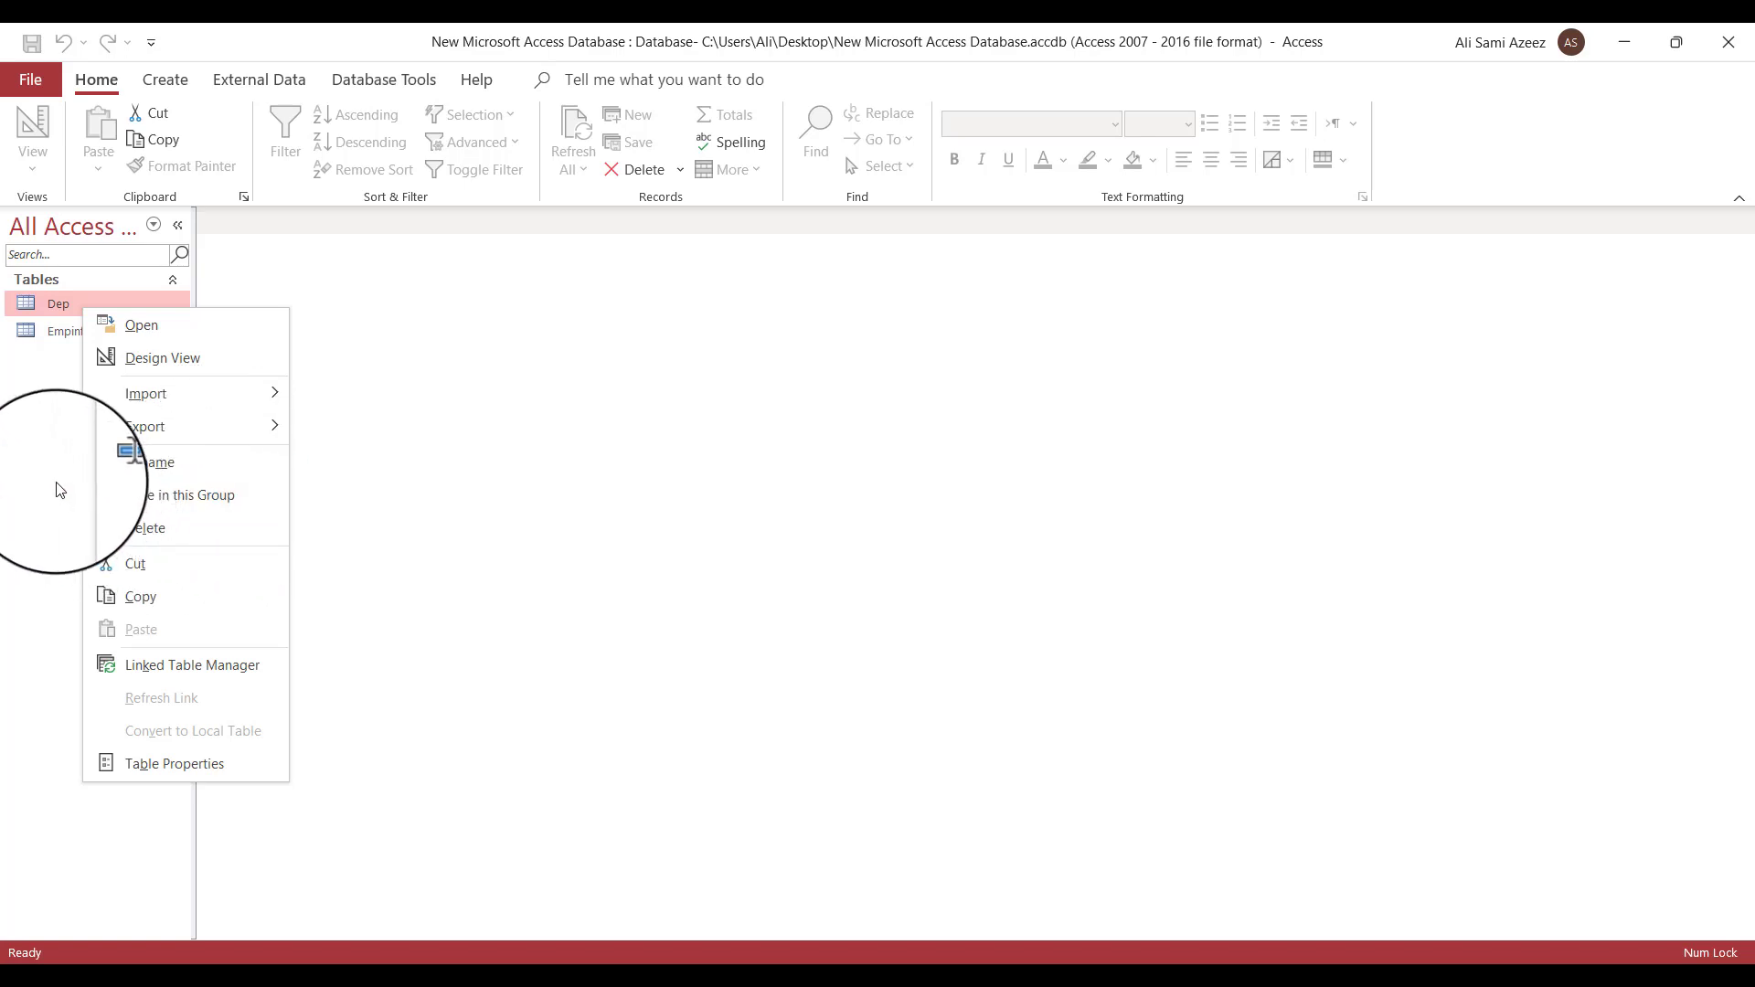
left_click(502, 377)
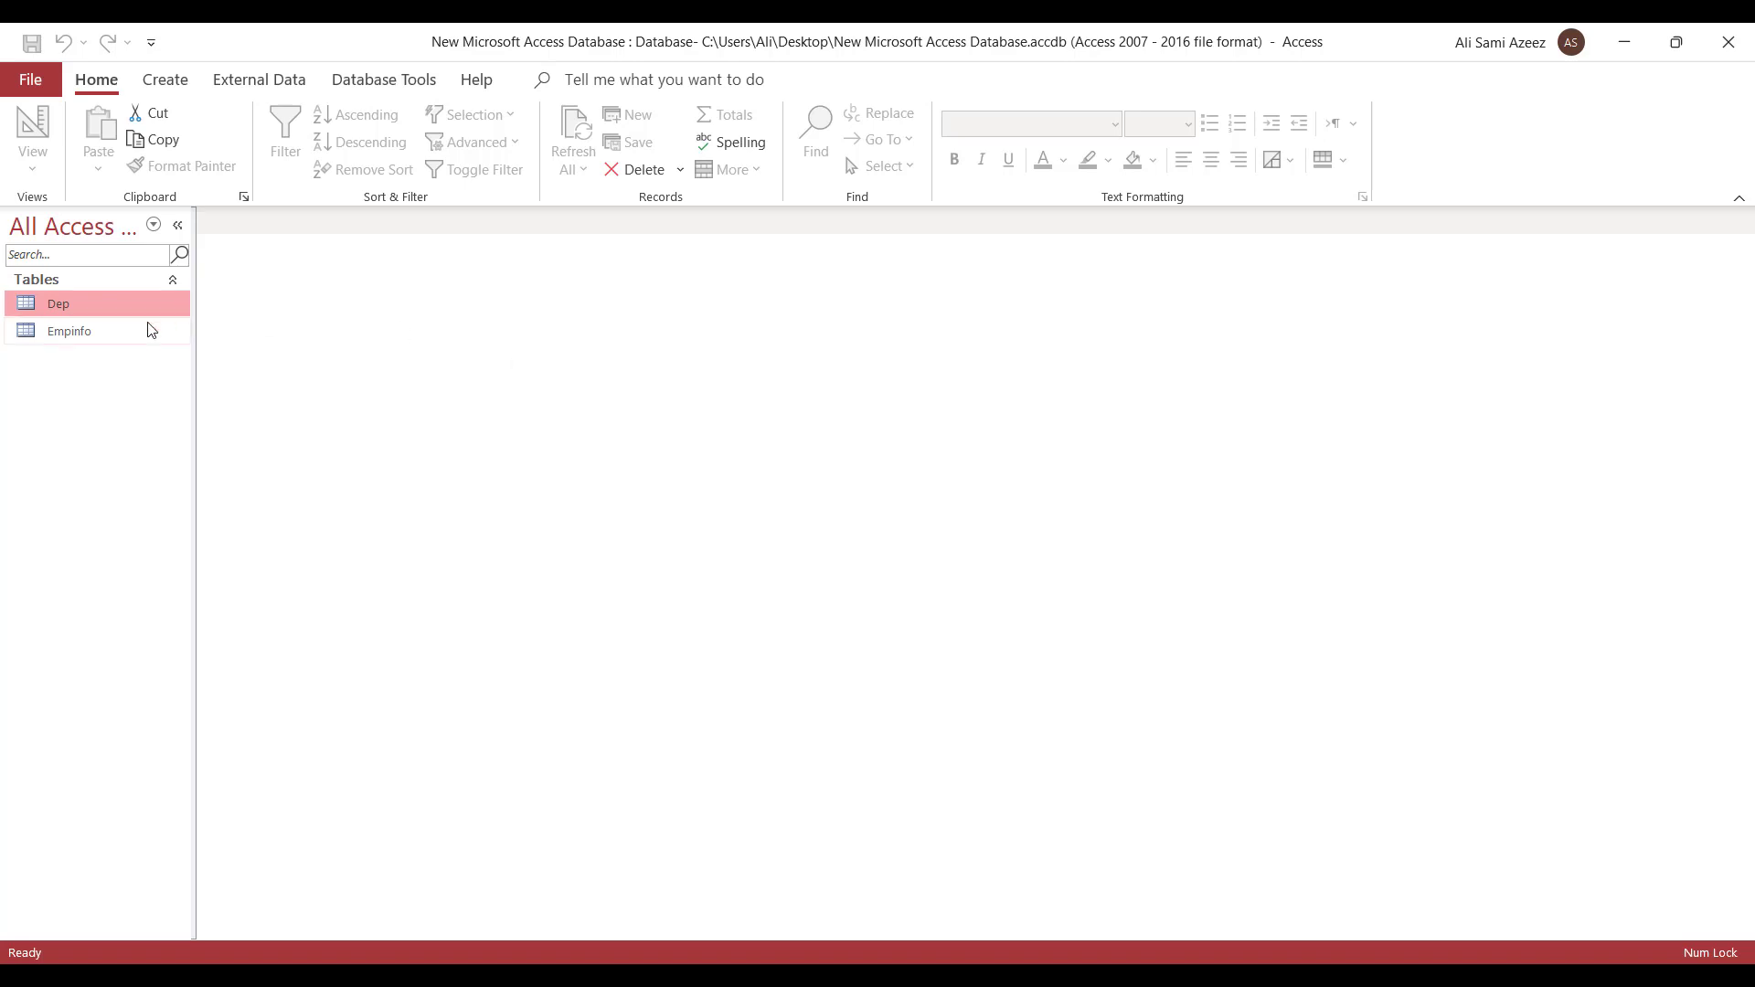
- Open both the Empinfo and Dep tables in Design View
right_click(106, 328)
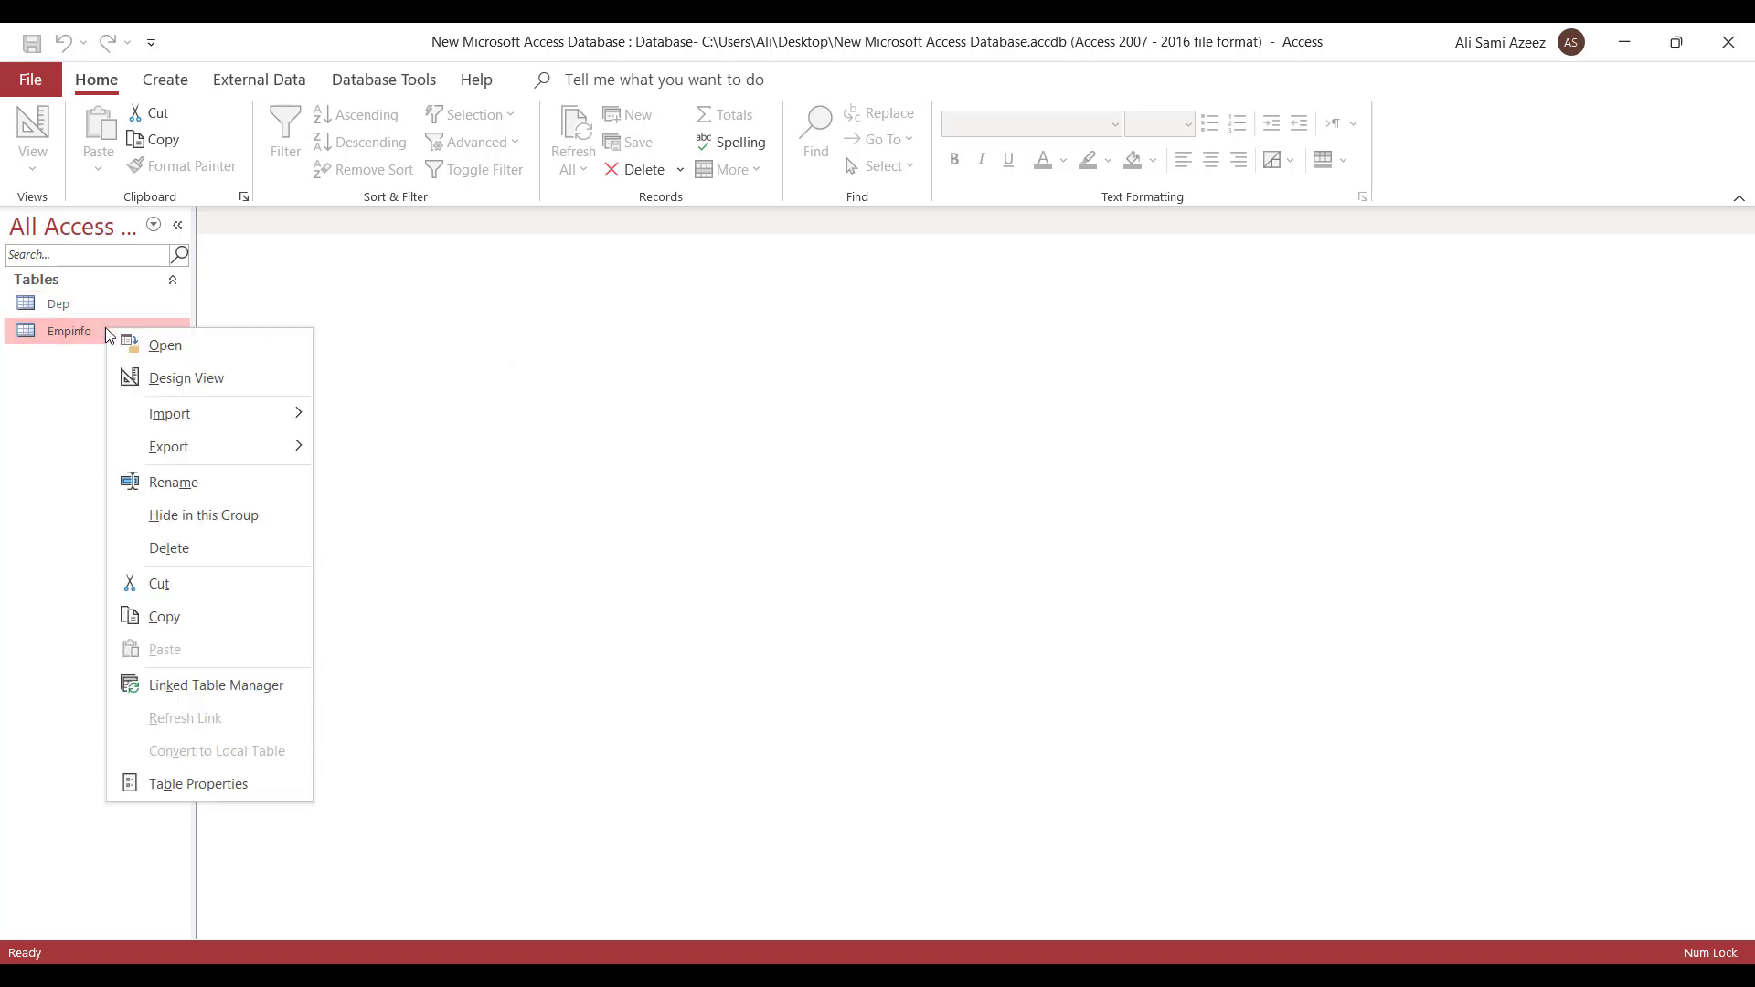
left_click(188, 379)
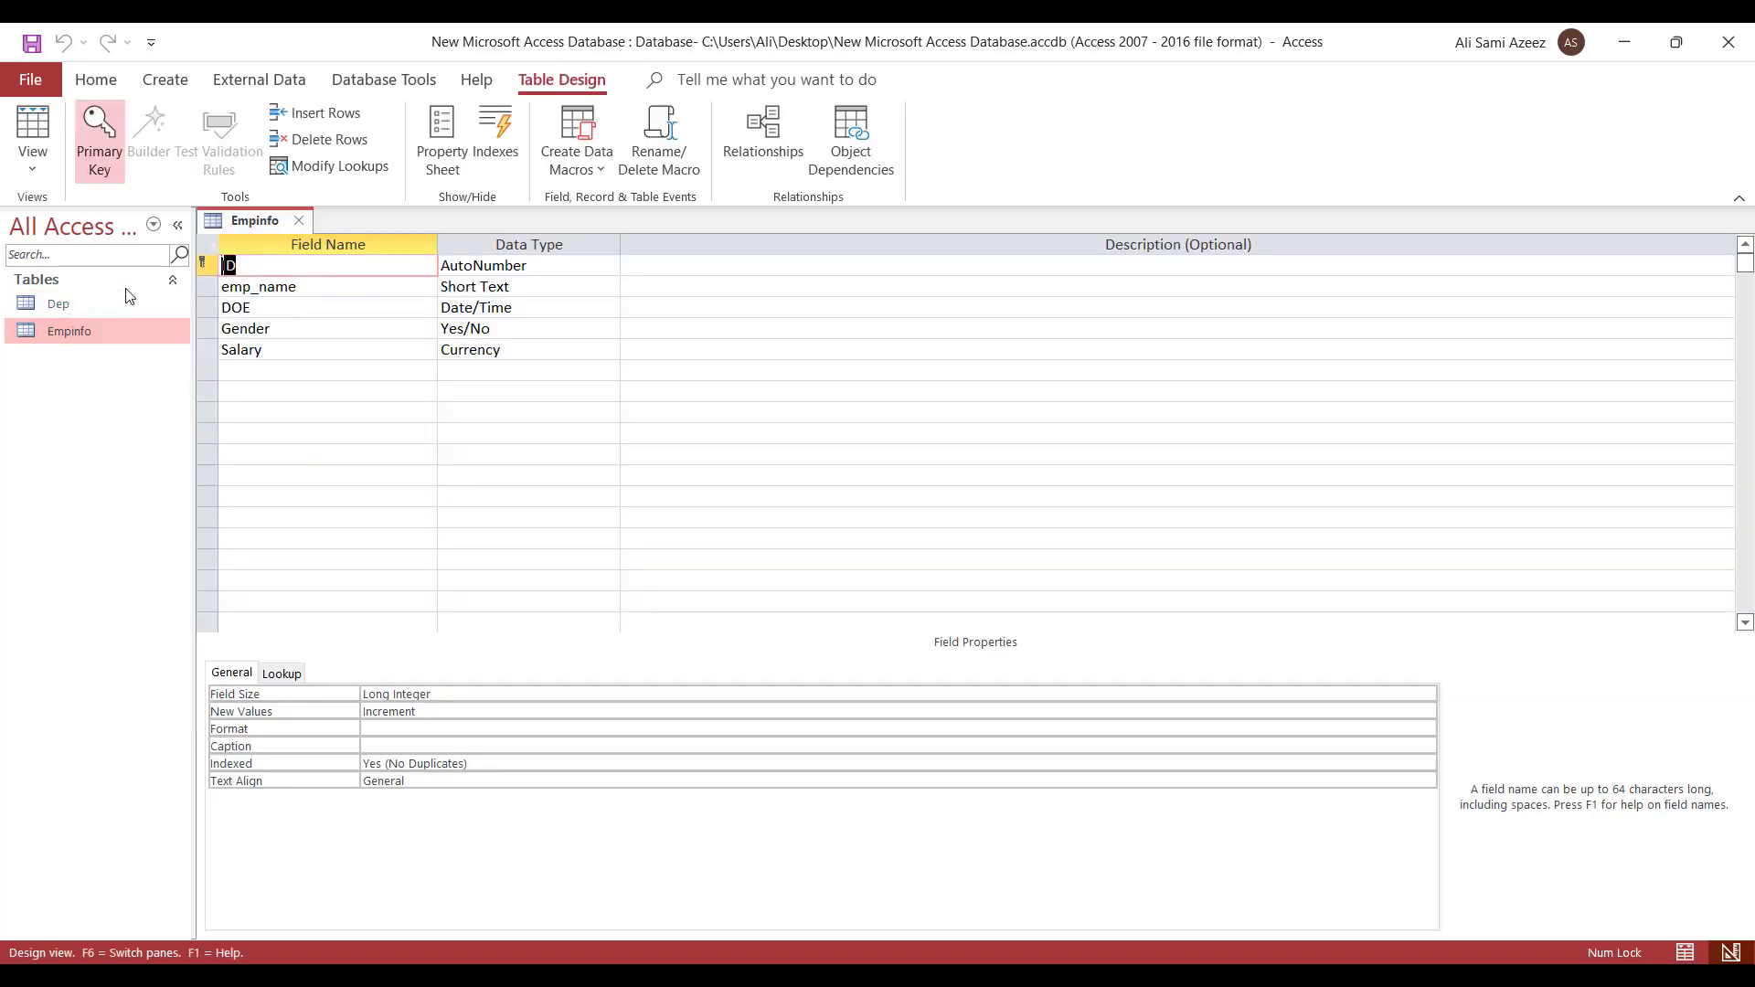
right_click(68, 301)
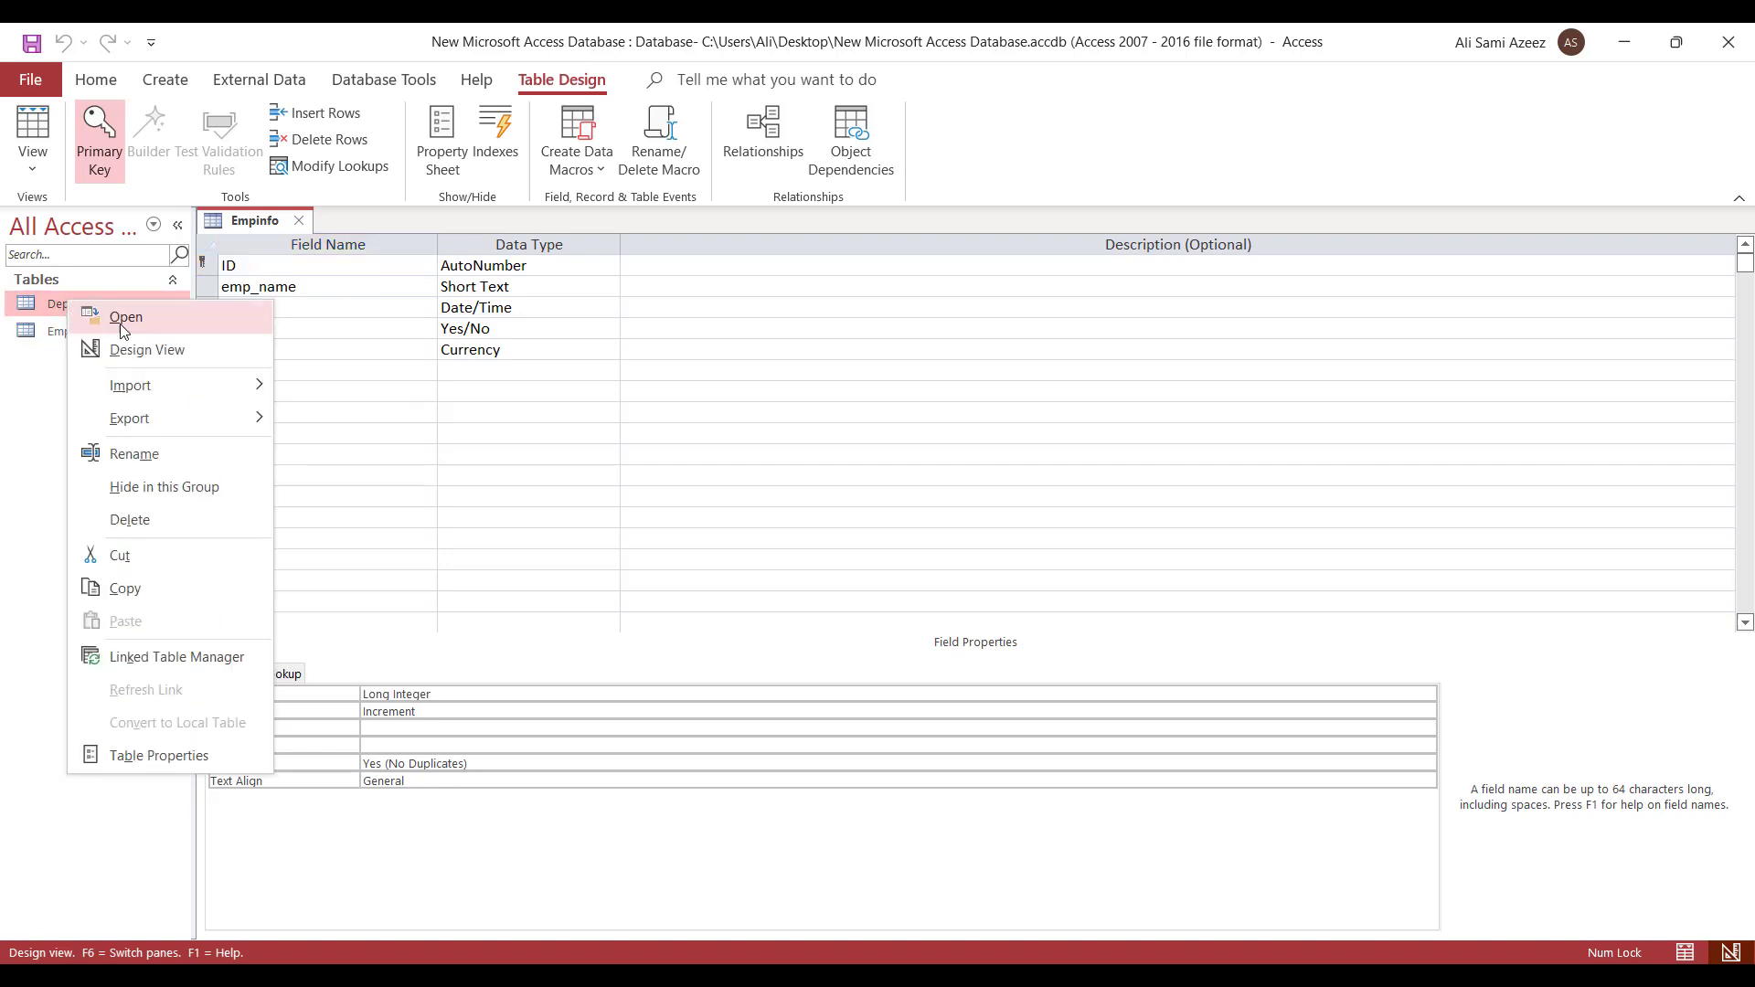
left_click(44, 336)
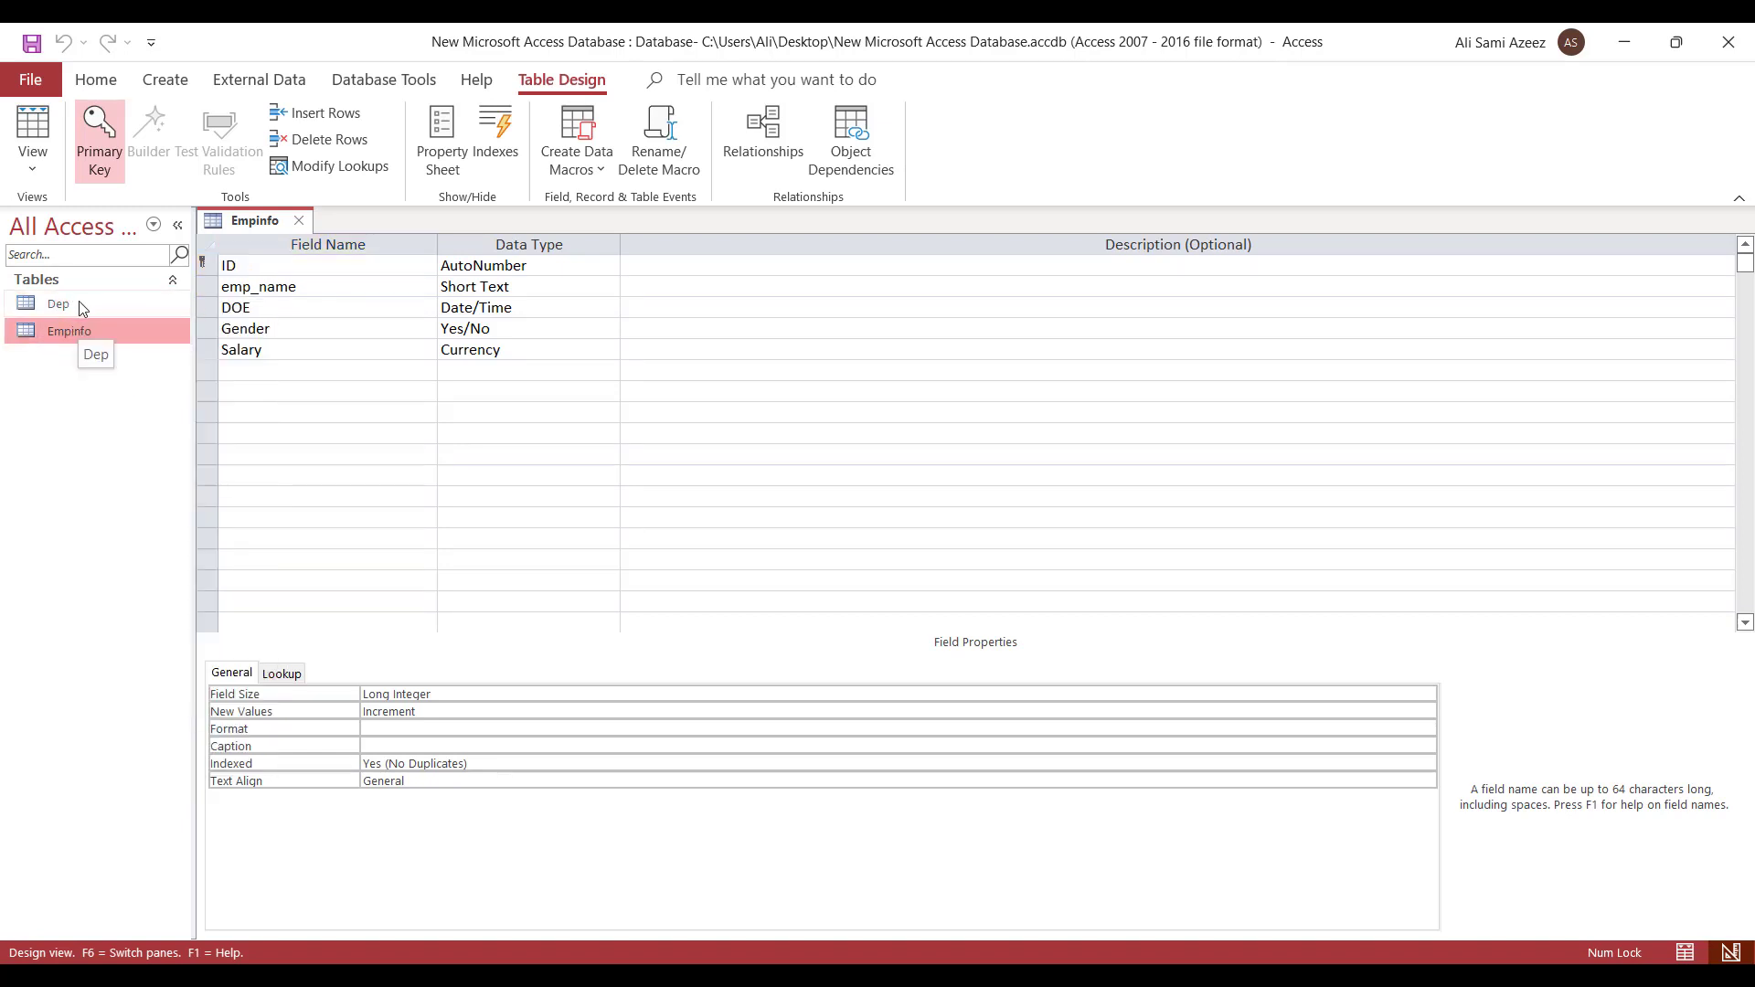
left_click(82, 307)
right_click(92, 303)
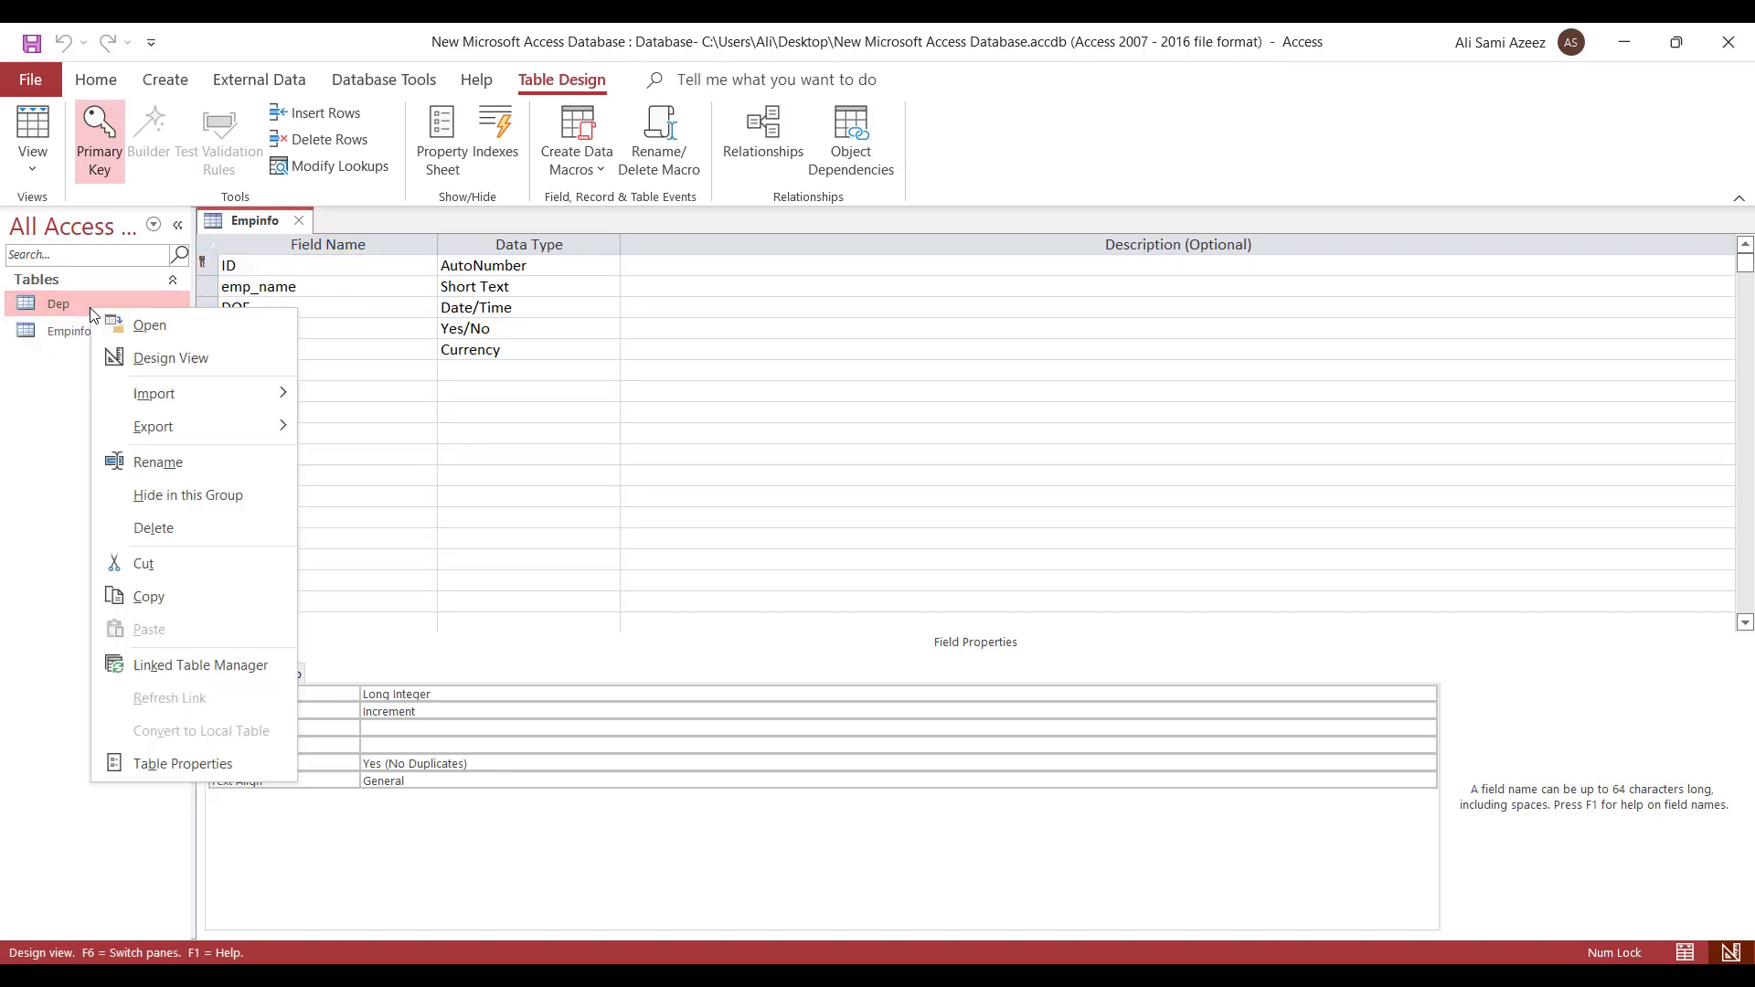
left_click(176, 372)
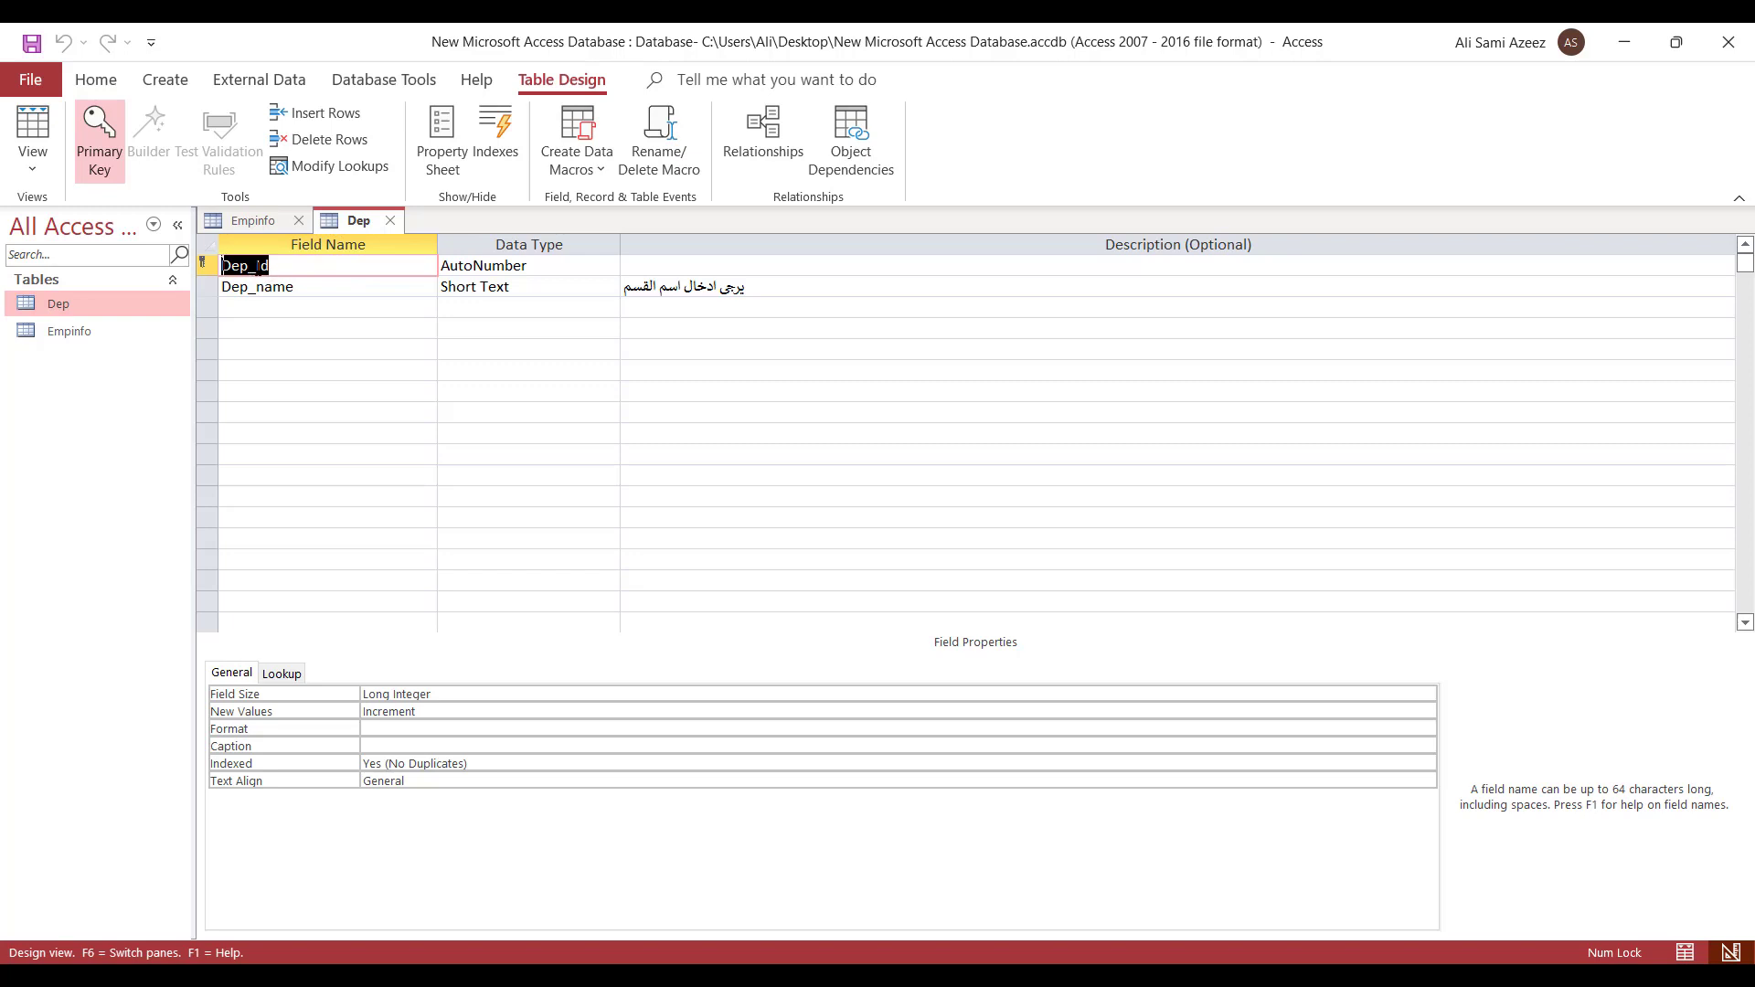
- Copy the Dep_Id field name from Dep and paste it below Salary in Empinfo
right_click(262, 265)
left_click(294, 338)
left_click(52, 341)
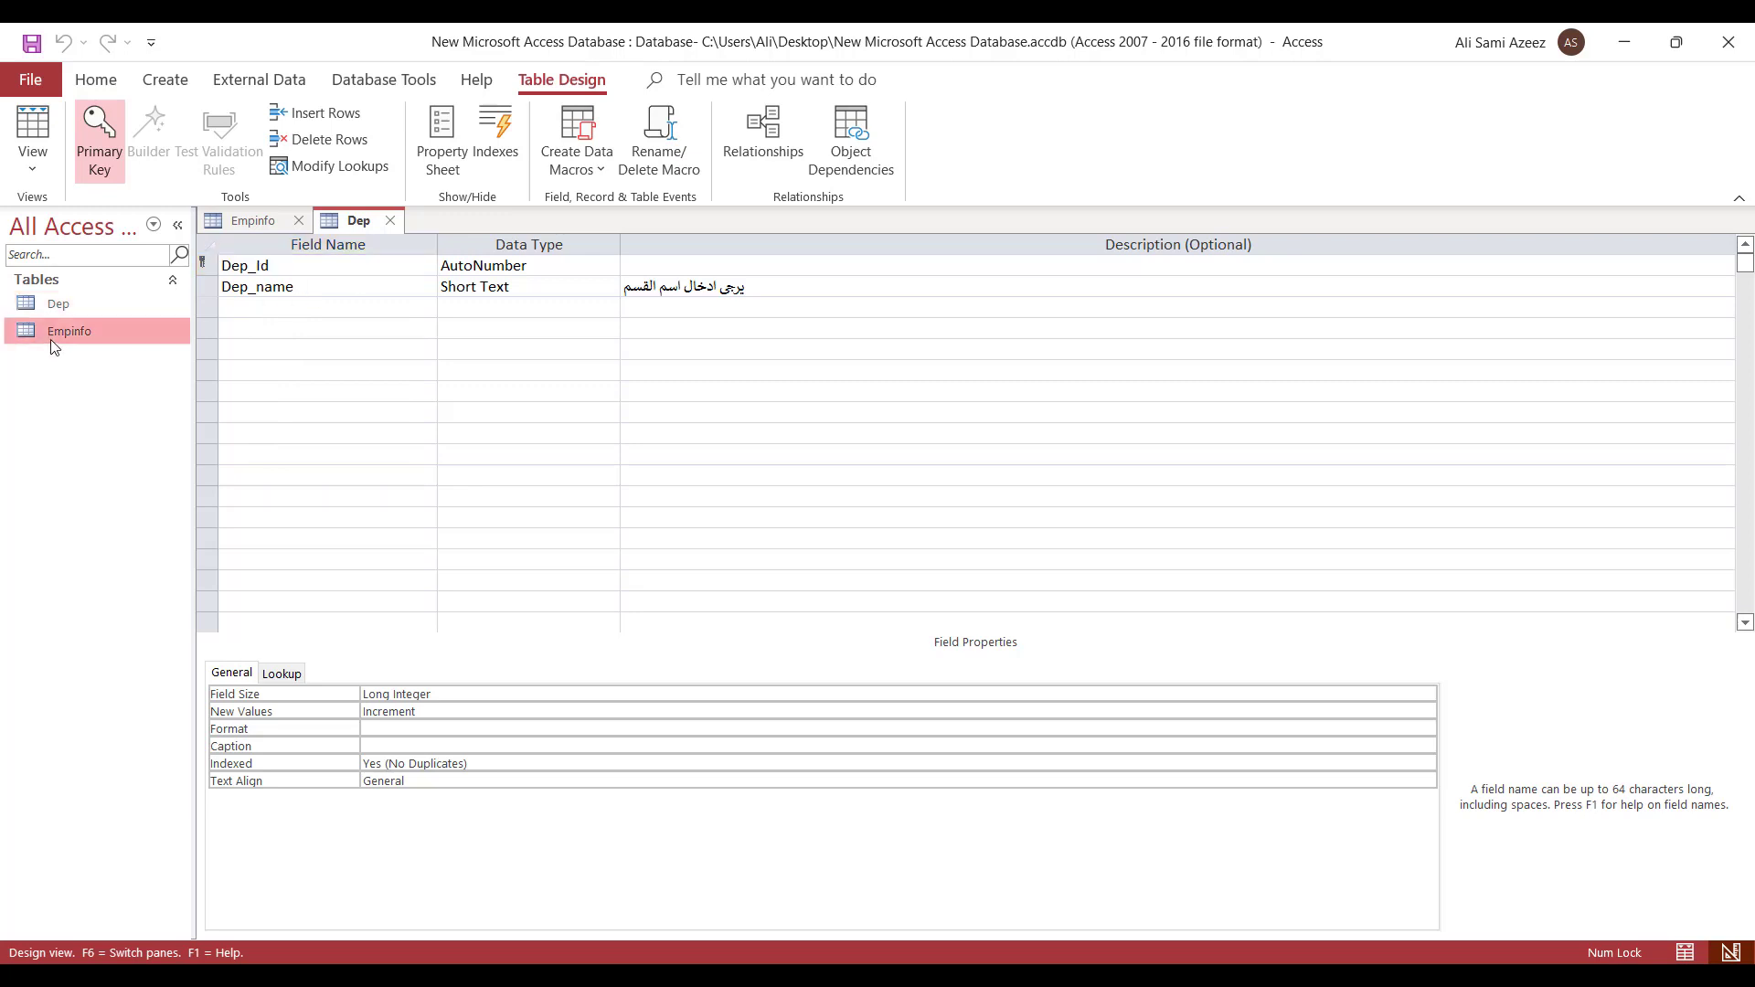
left_click(256, 222)
left_click(242, 370)
right_click(239, 370)
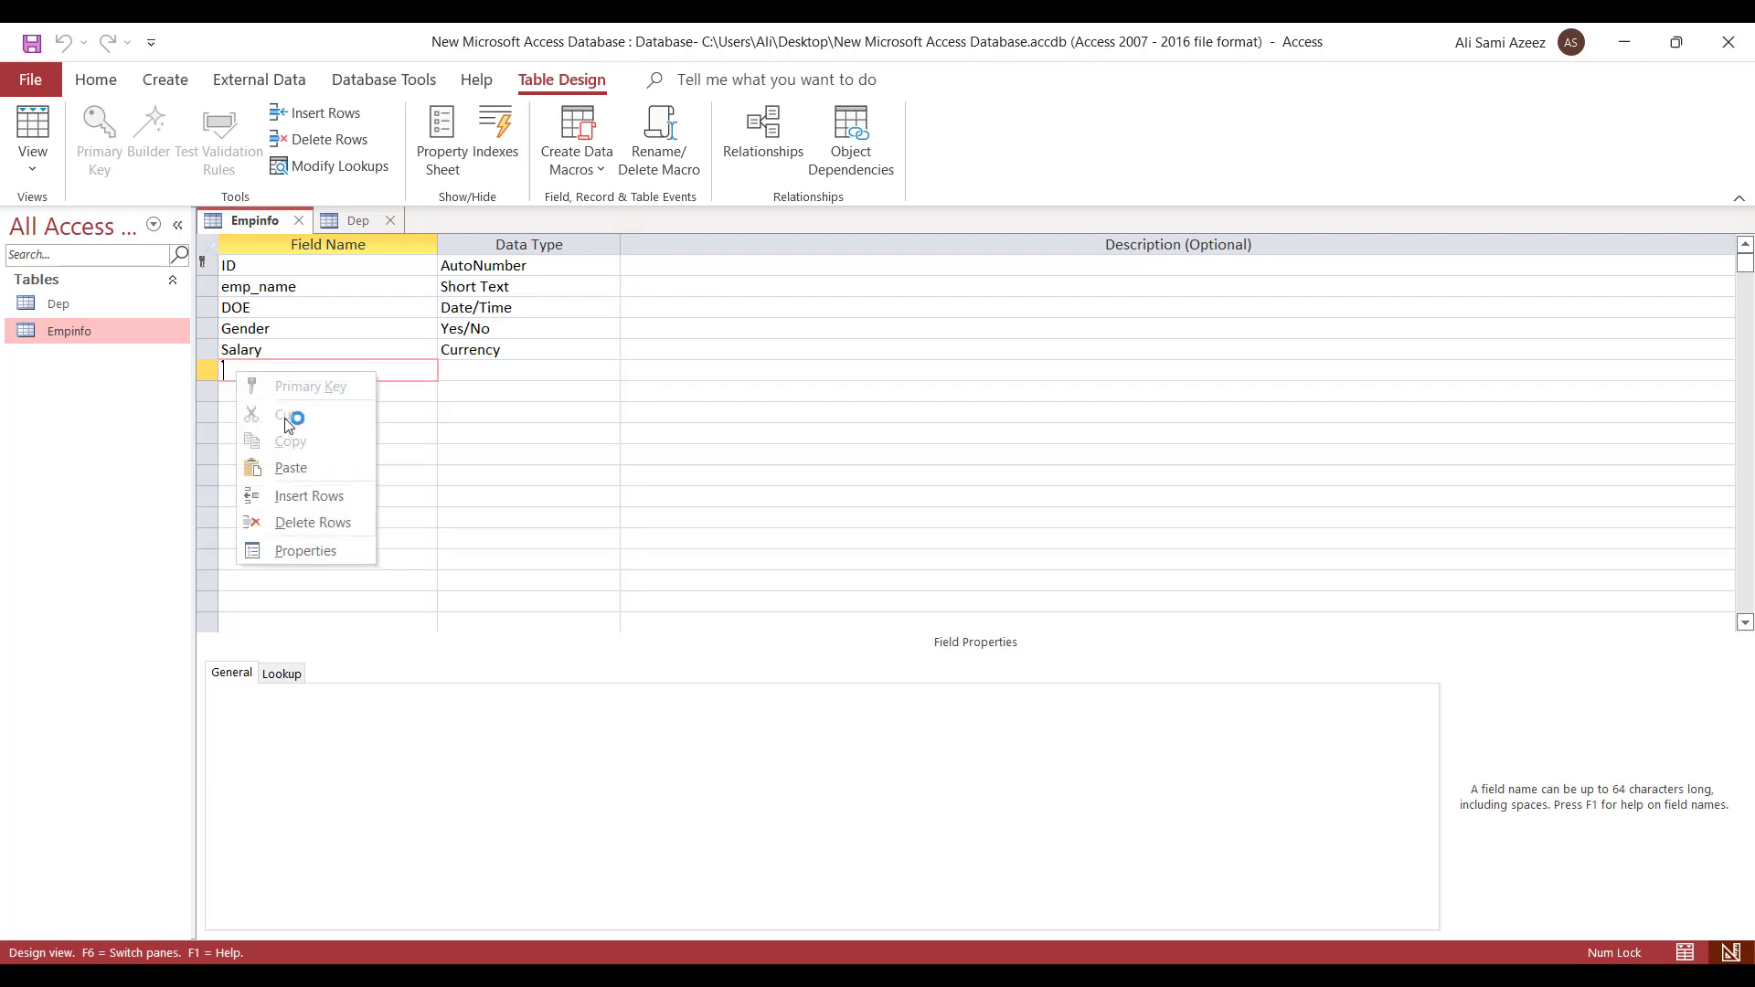
left_click(290, 468)
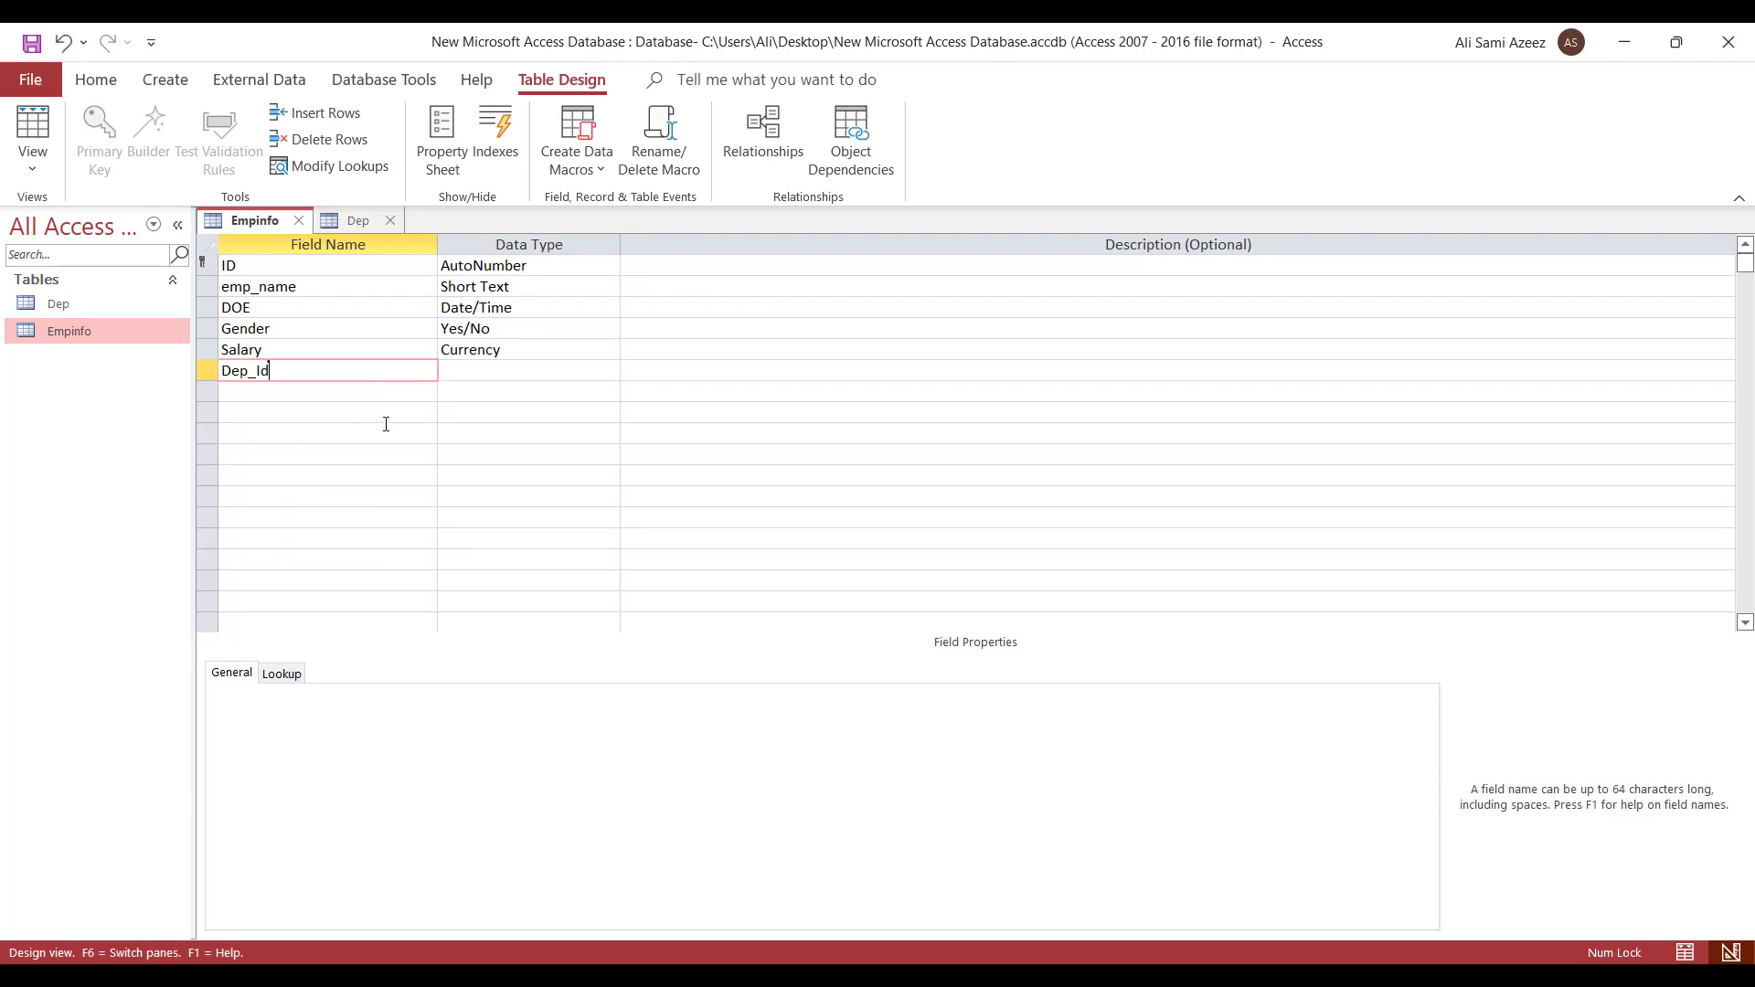
- Set Empinfo's new Dep_Id field to Number with Long Integer field size
left_click(491, 371)
left_click(609, 370)
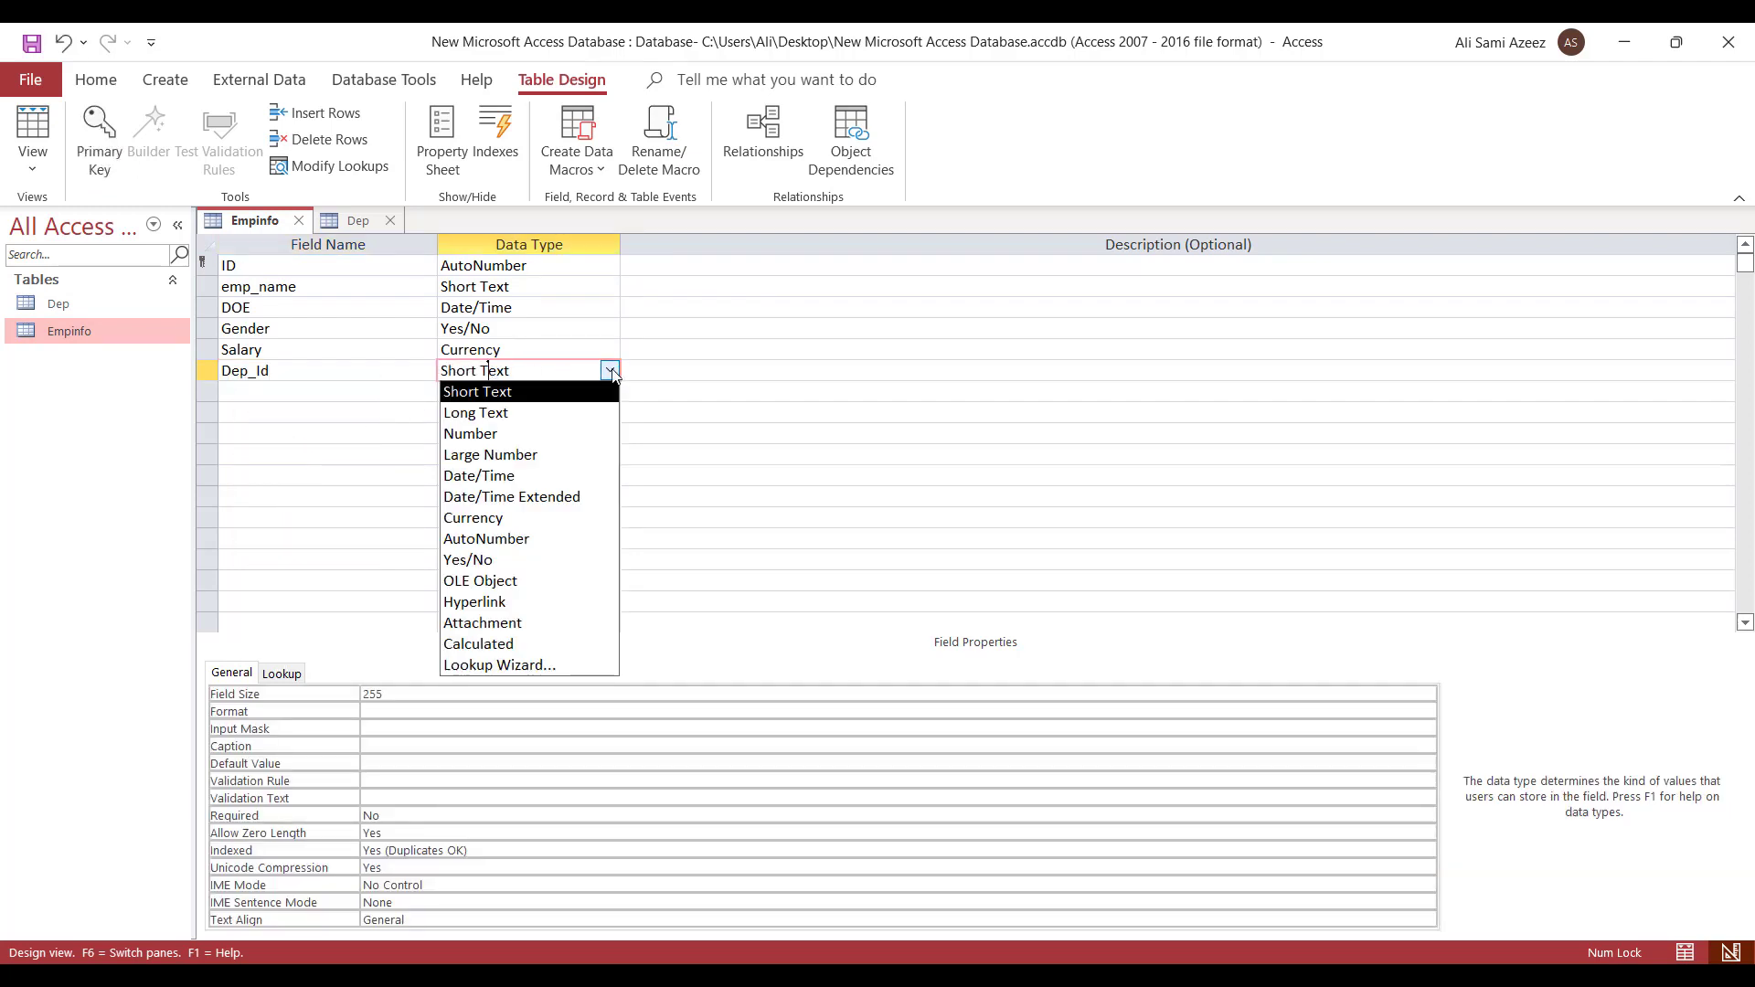
left_click(492, 437)
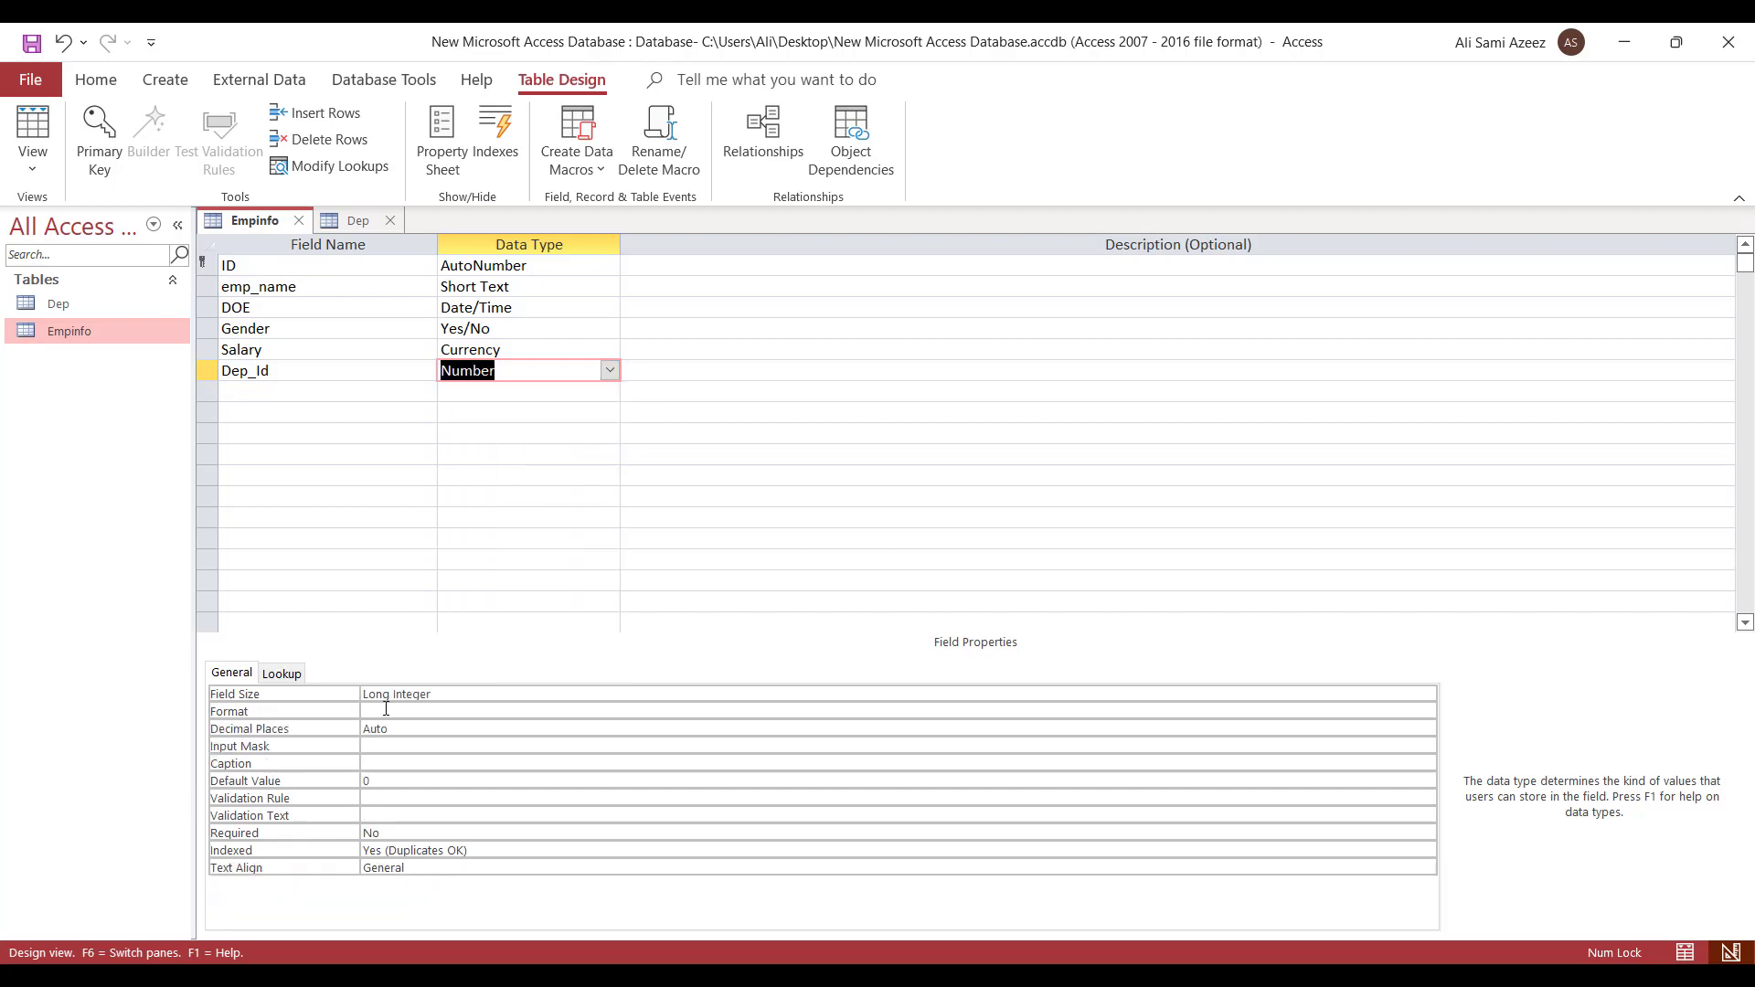
left_click_drag(364, 694, 449, 694)
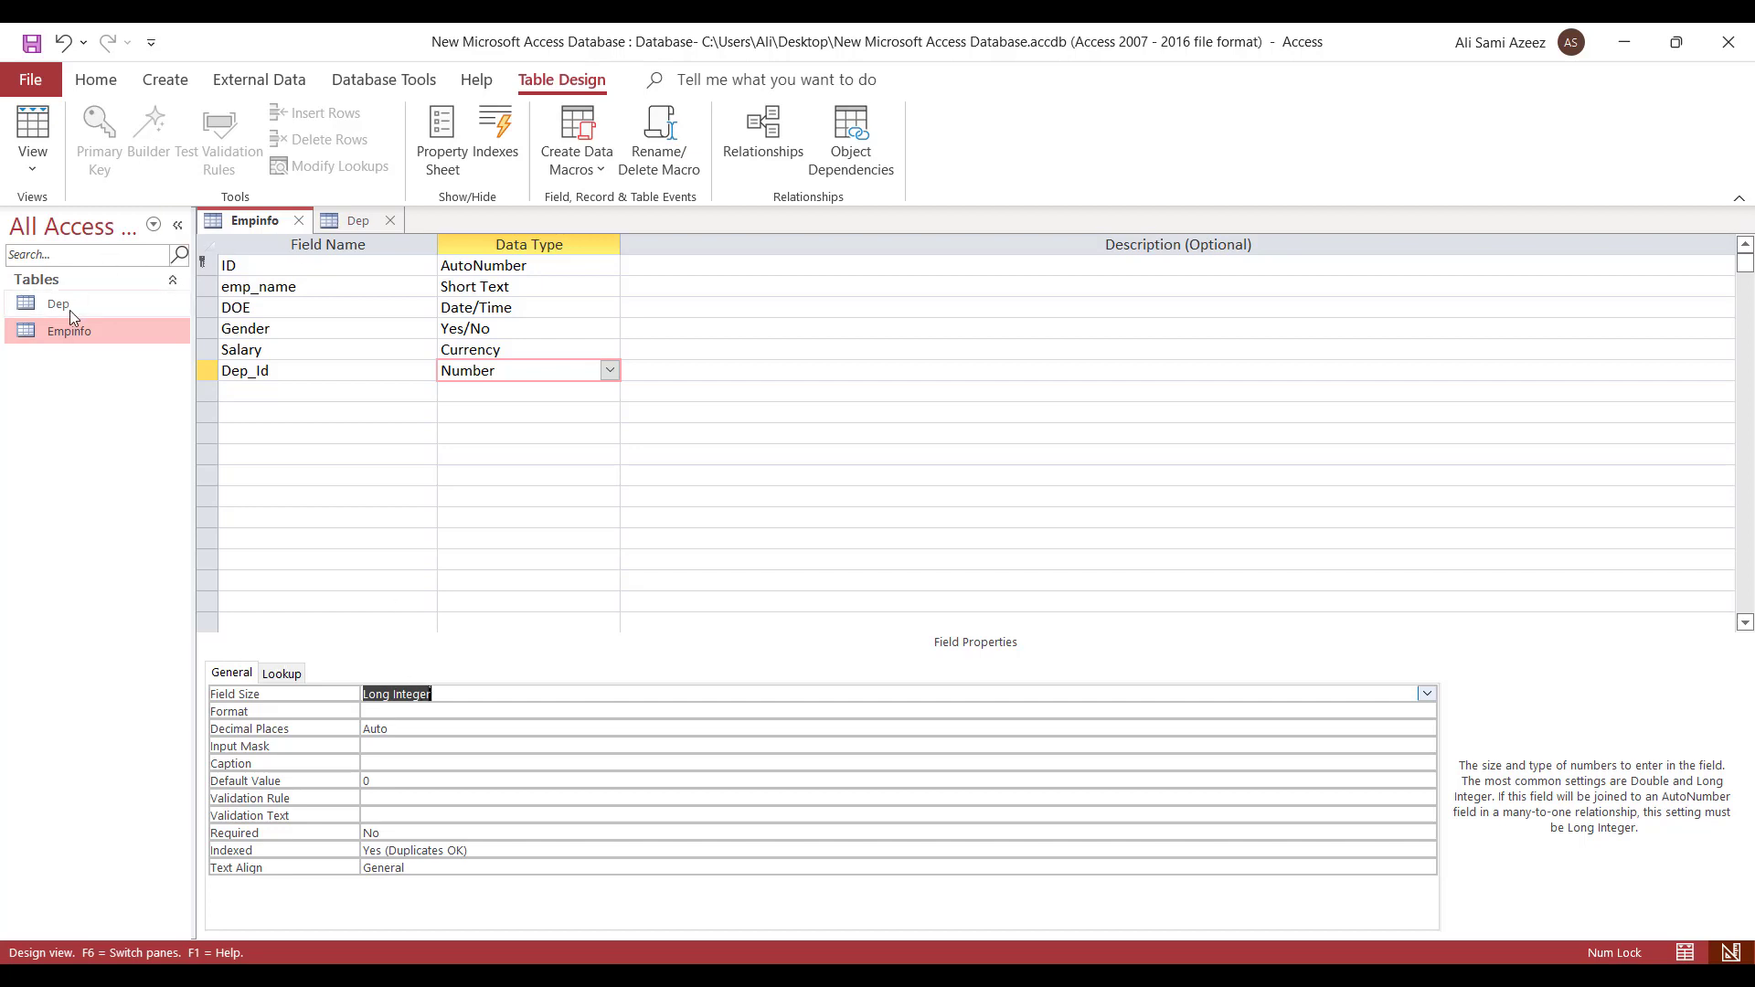
left_click(355, 223)
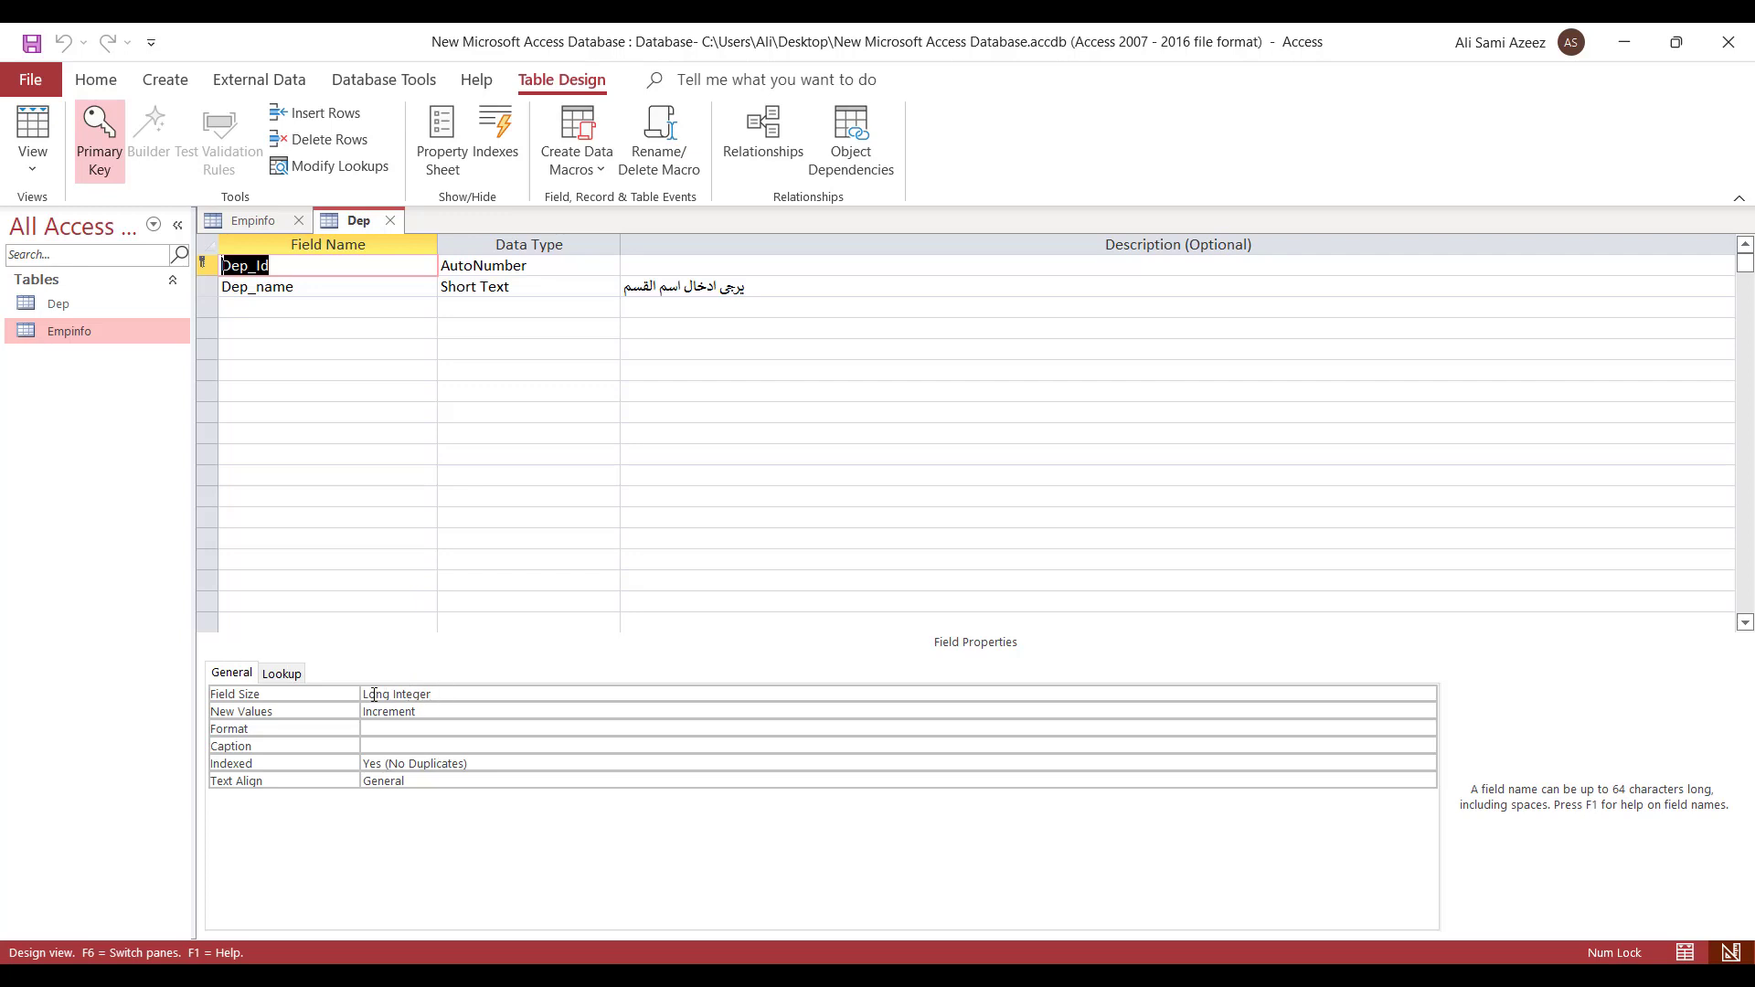
- Check Dep_Id's Field Size in Dep, then close both designs, saving Empinfo's changes
left_click(461, 690)
left_click(366, 692)
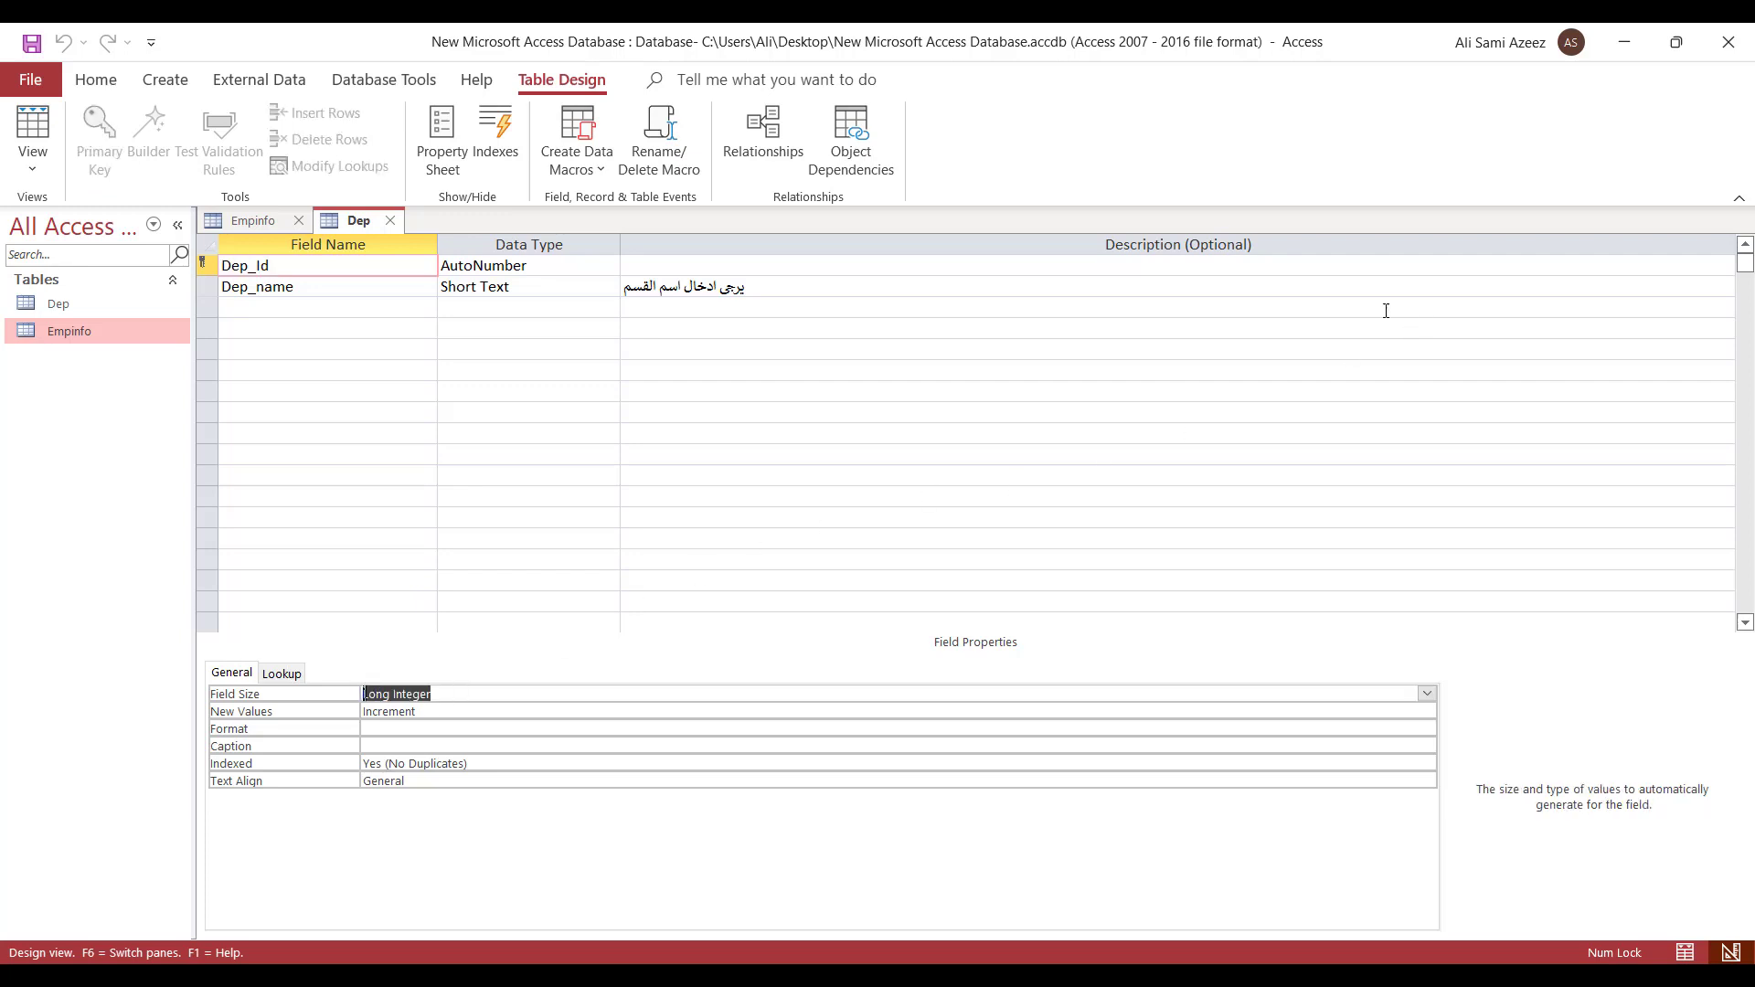
left_click(393, 220)
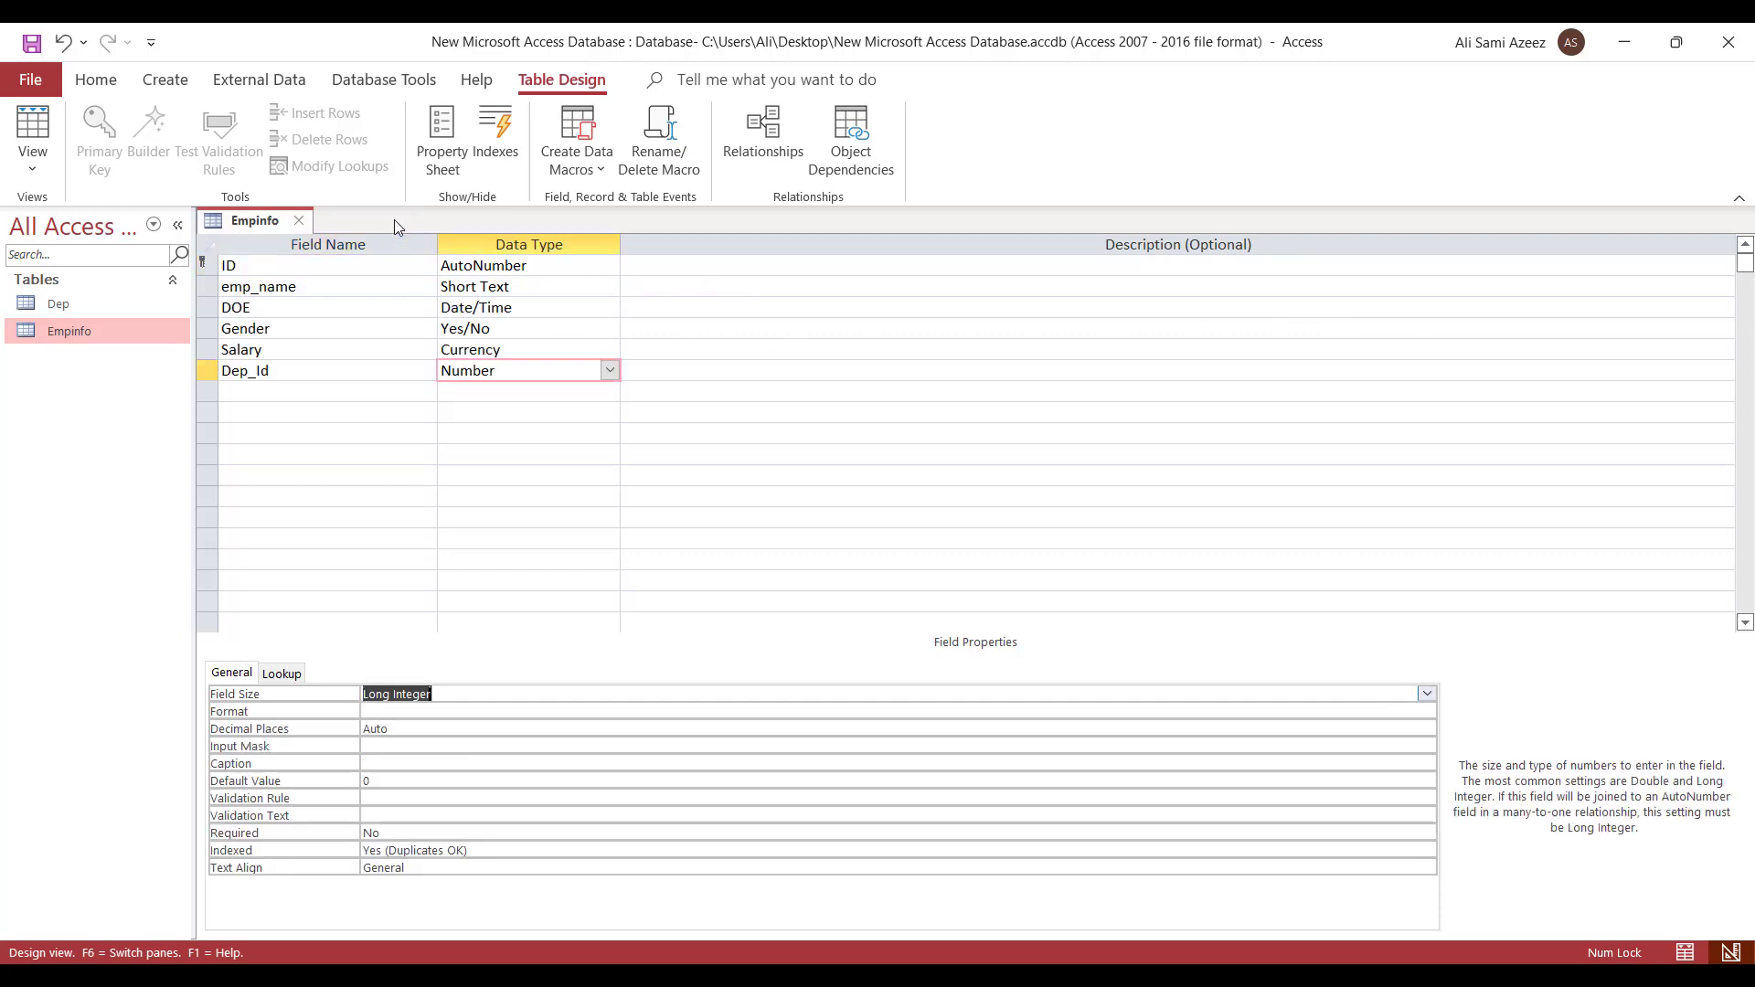
left_click(300, 223)
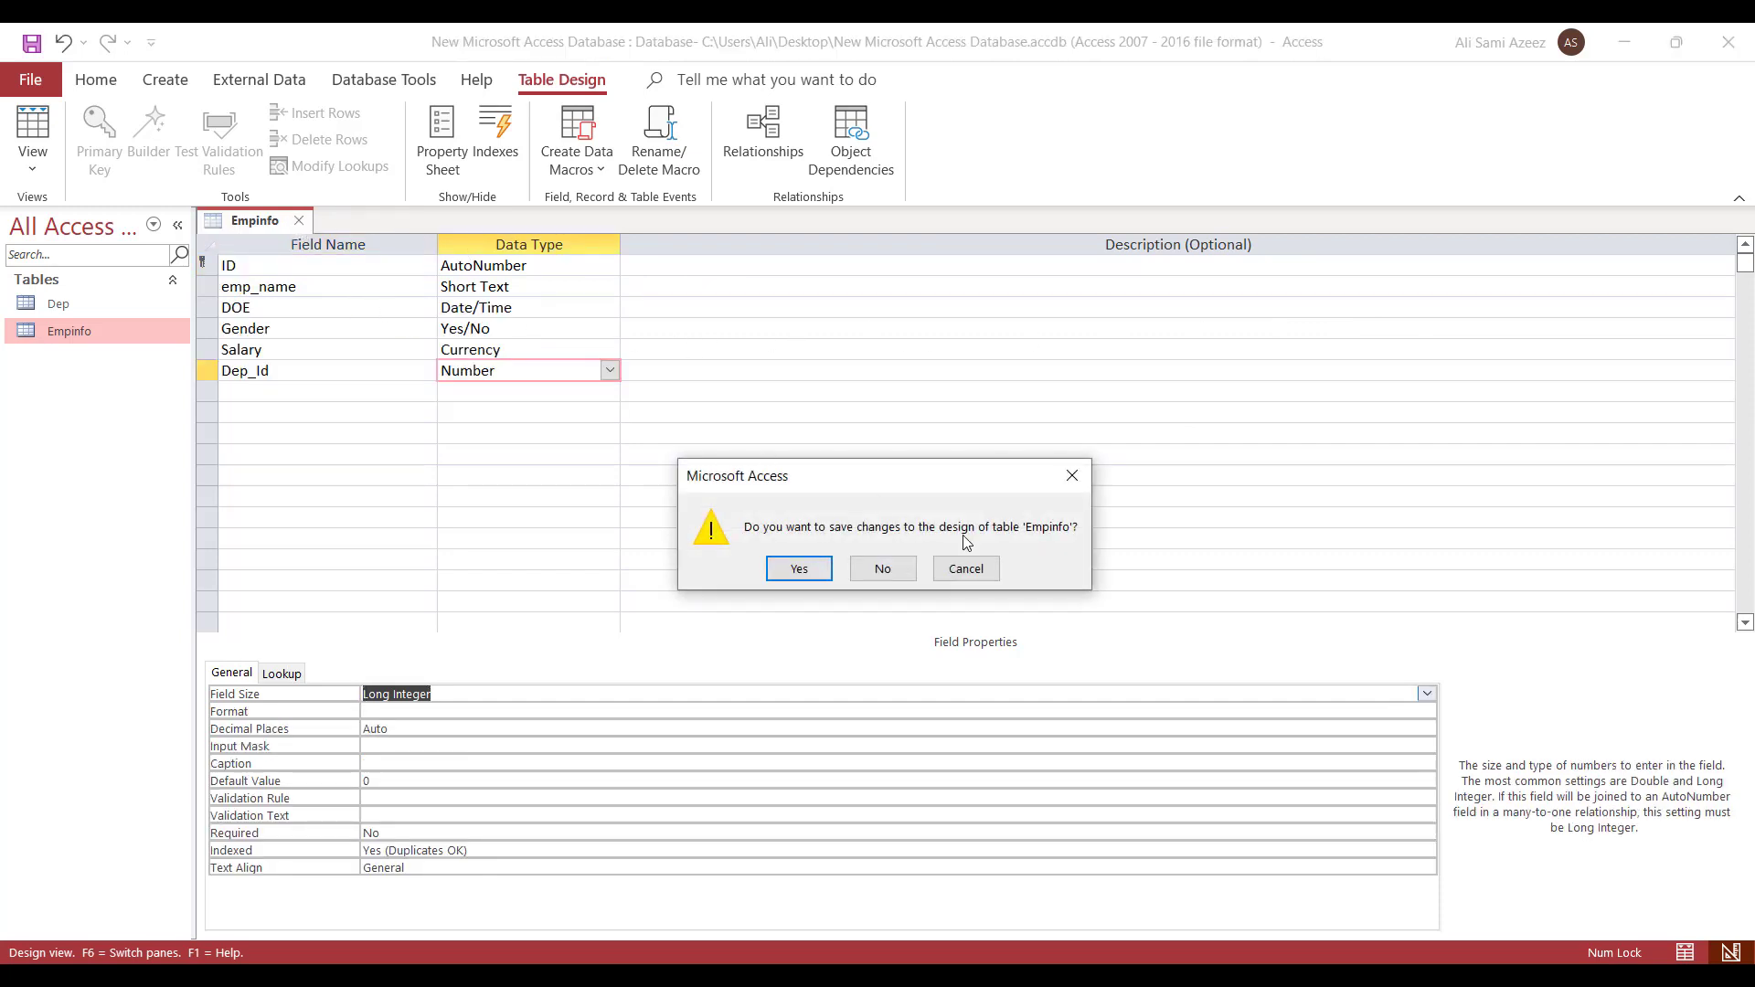
left_click(799, 568)
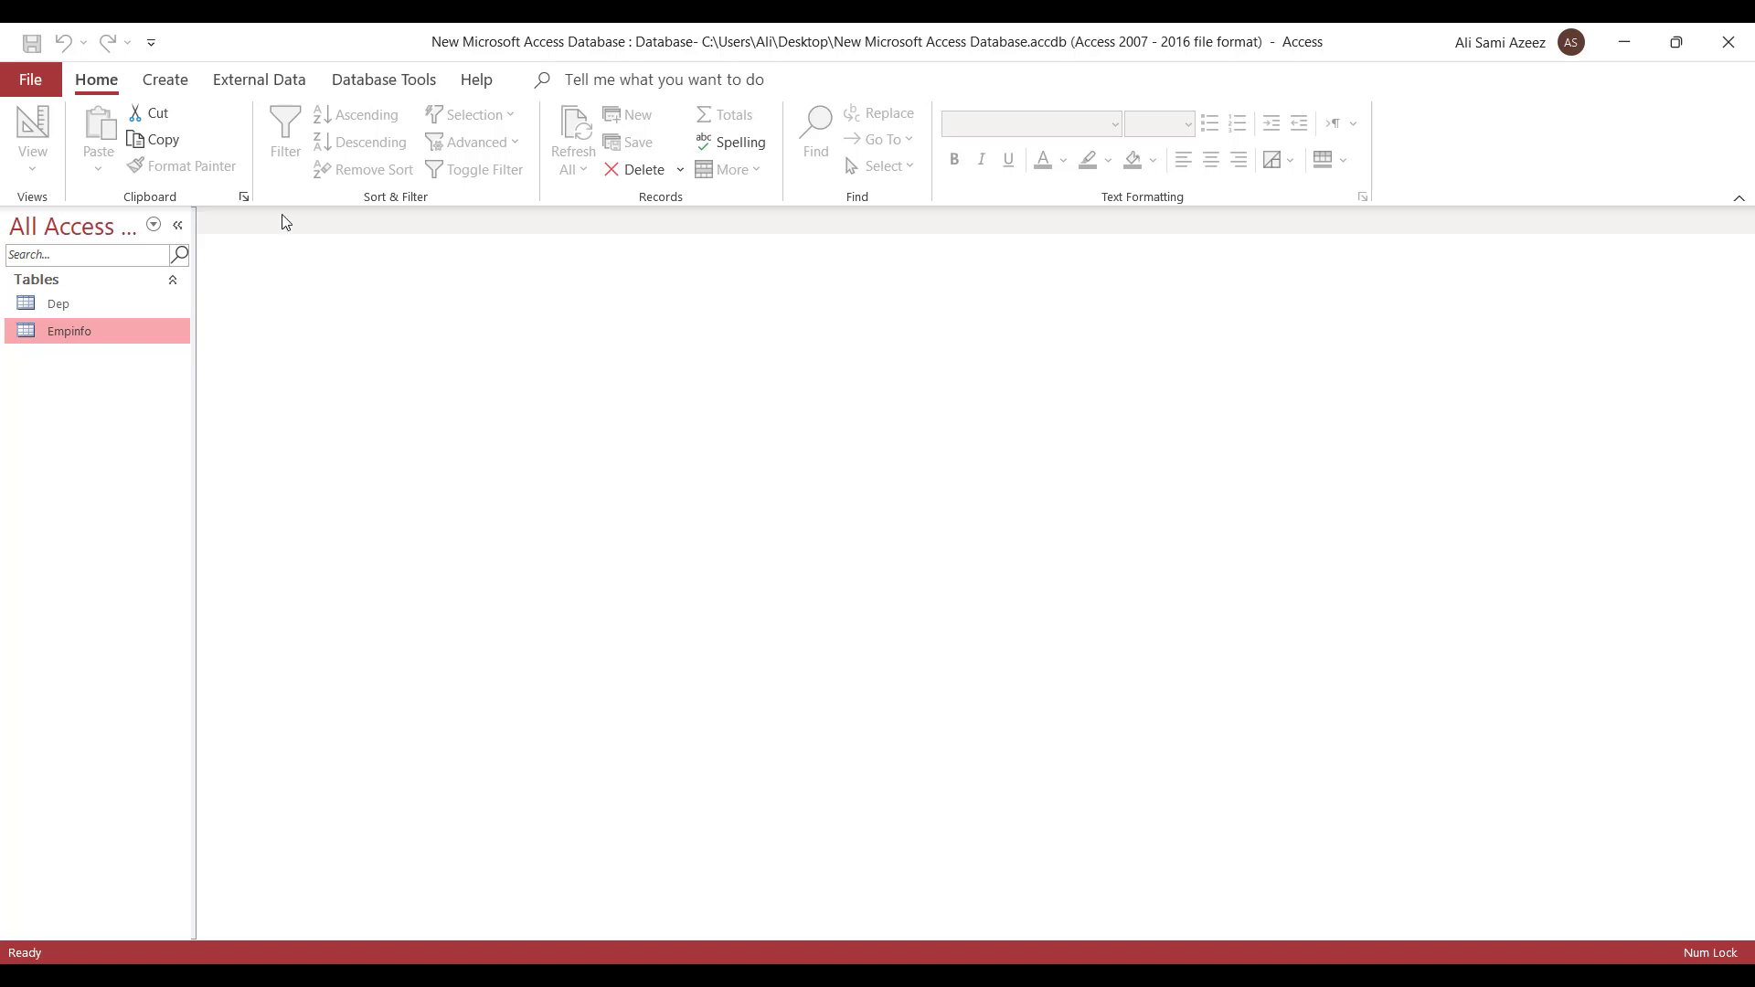
- Open Relationships from Database Tools and bring up the Add Tables list
left_click(388, 77)
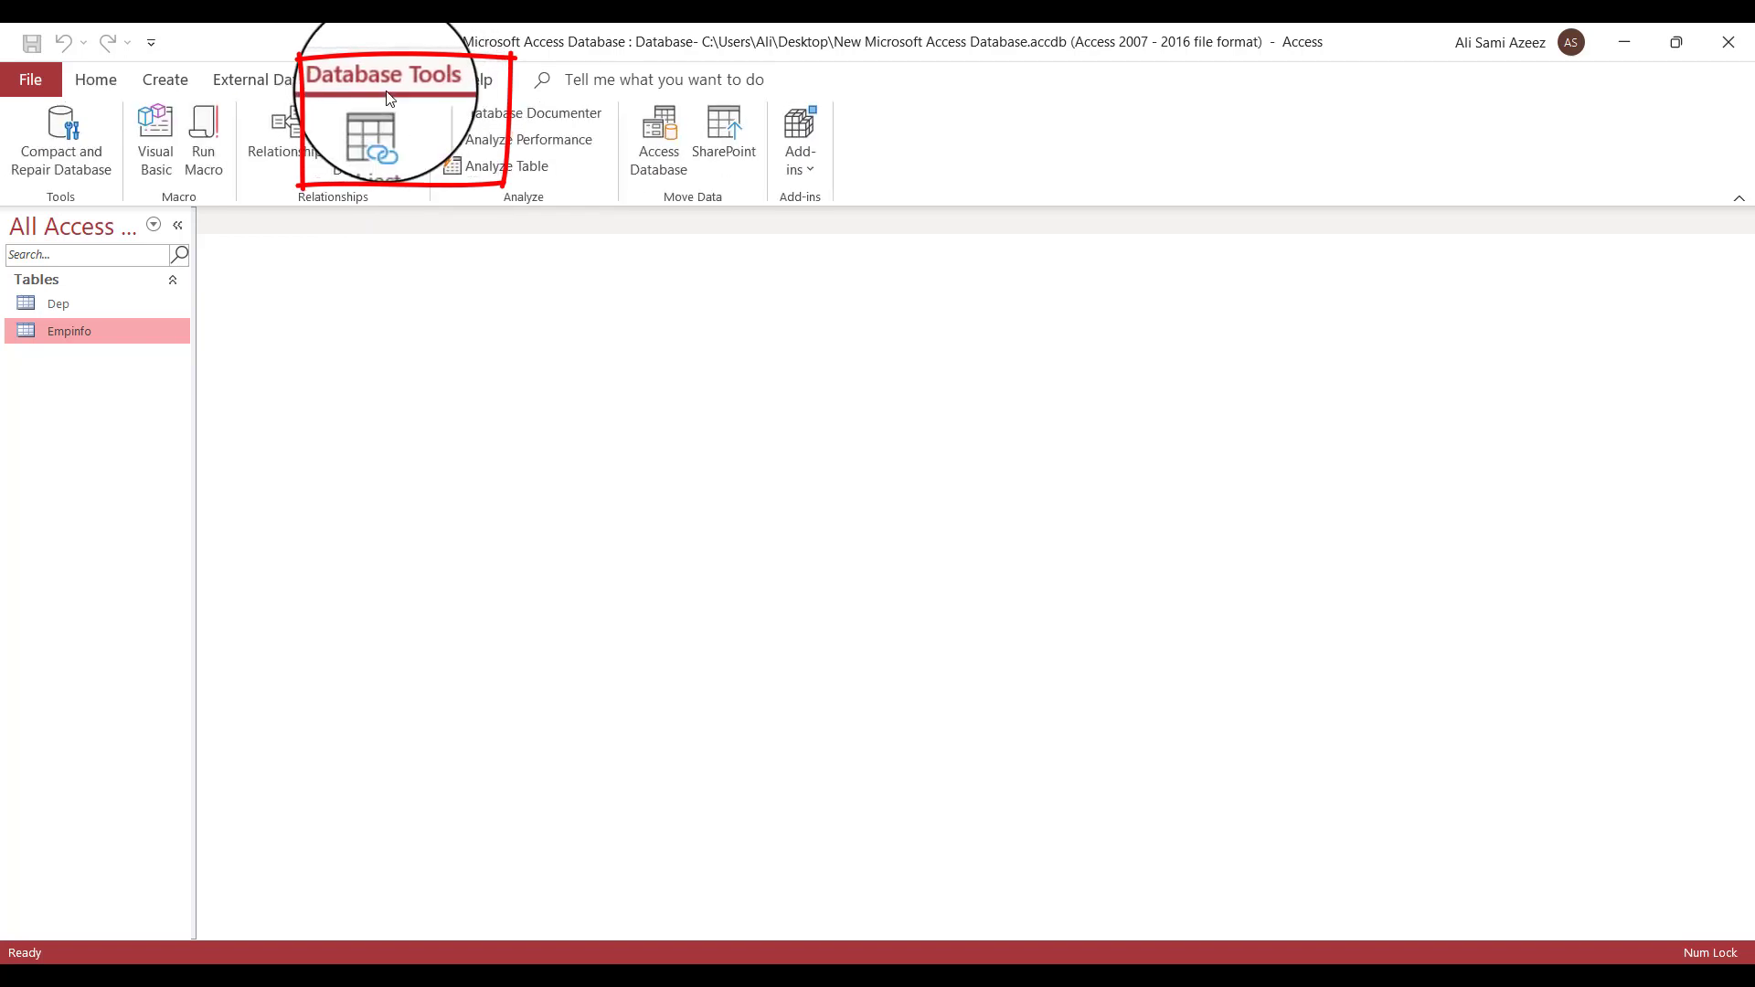
left_click(295, 172)
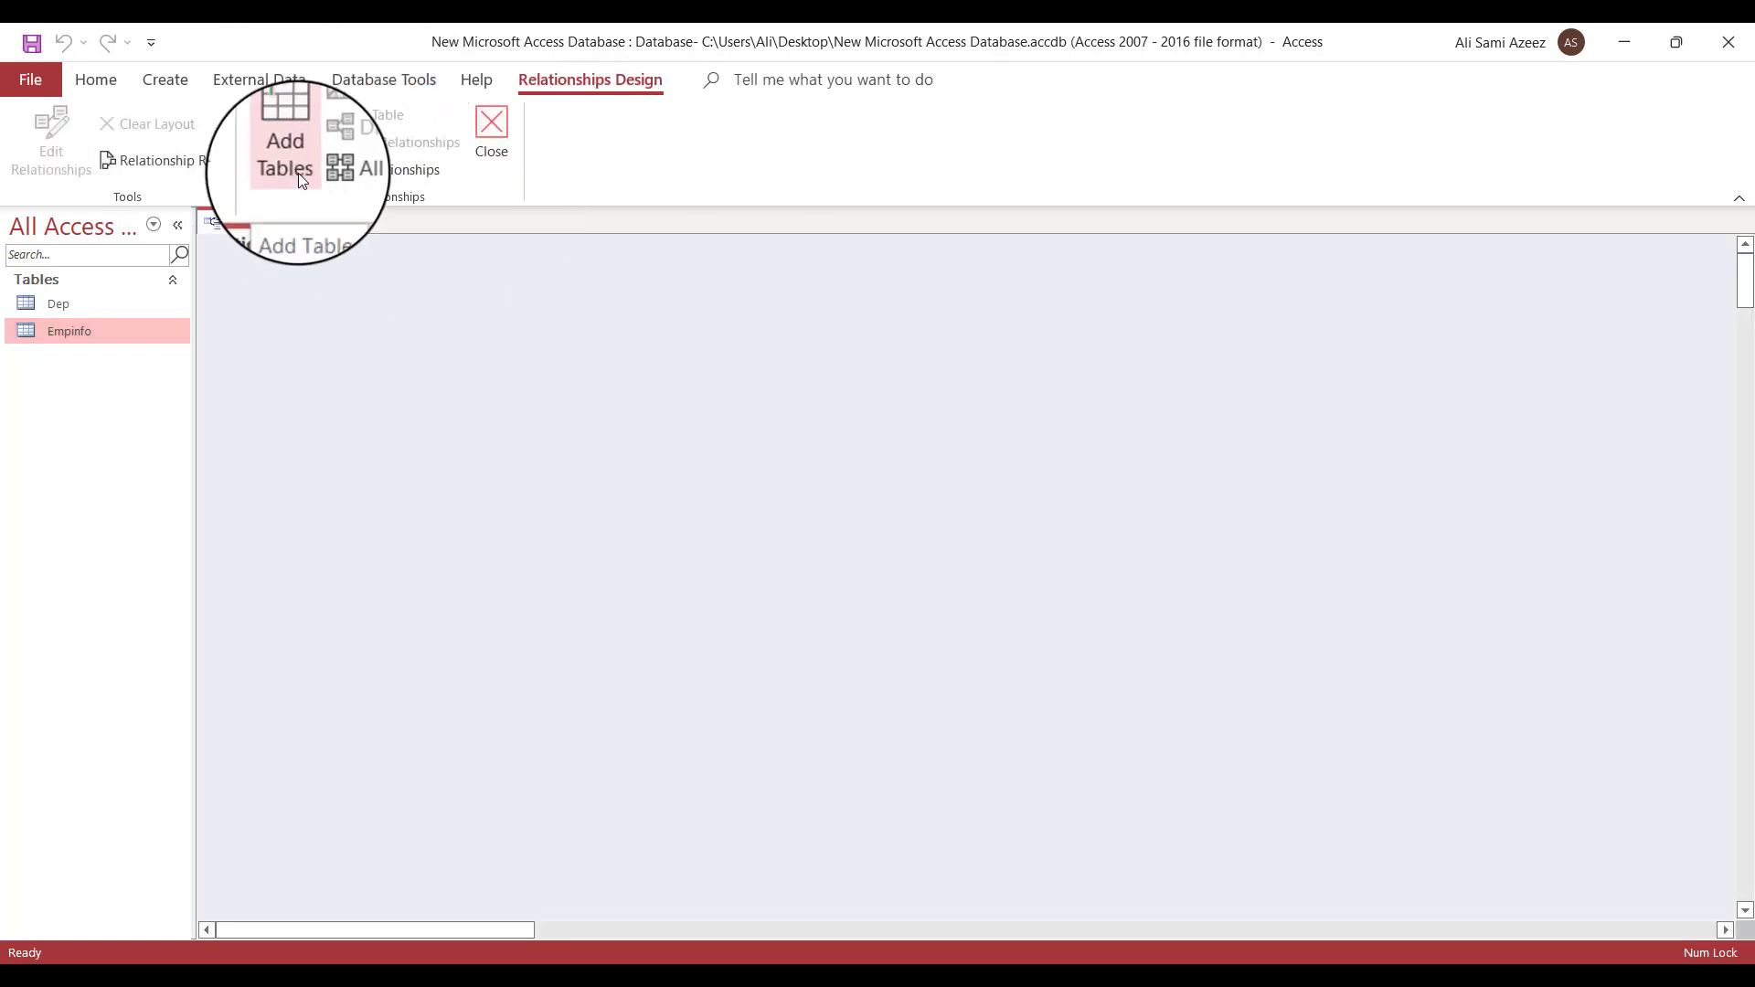
left_click(298, 172)
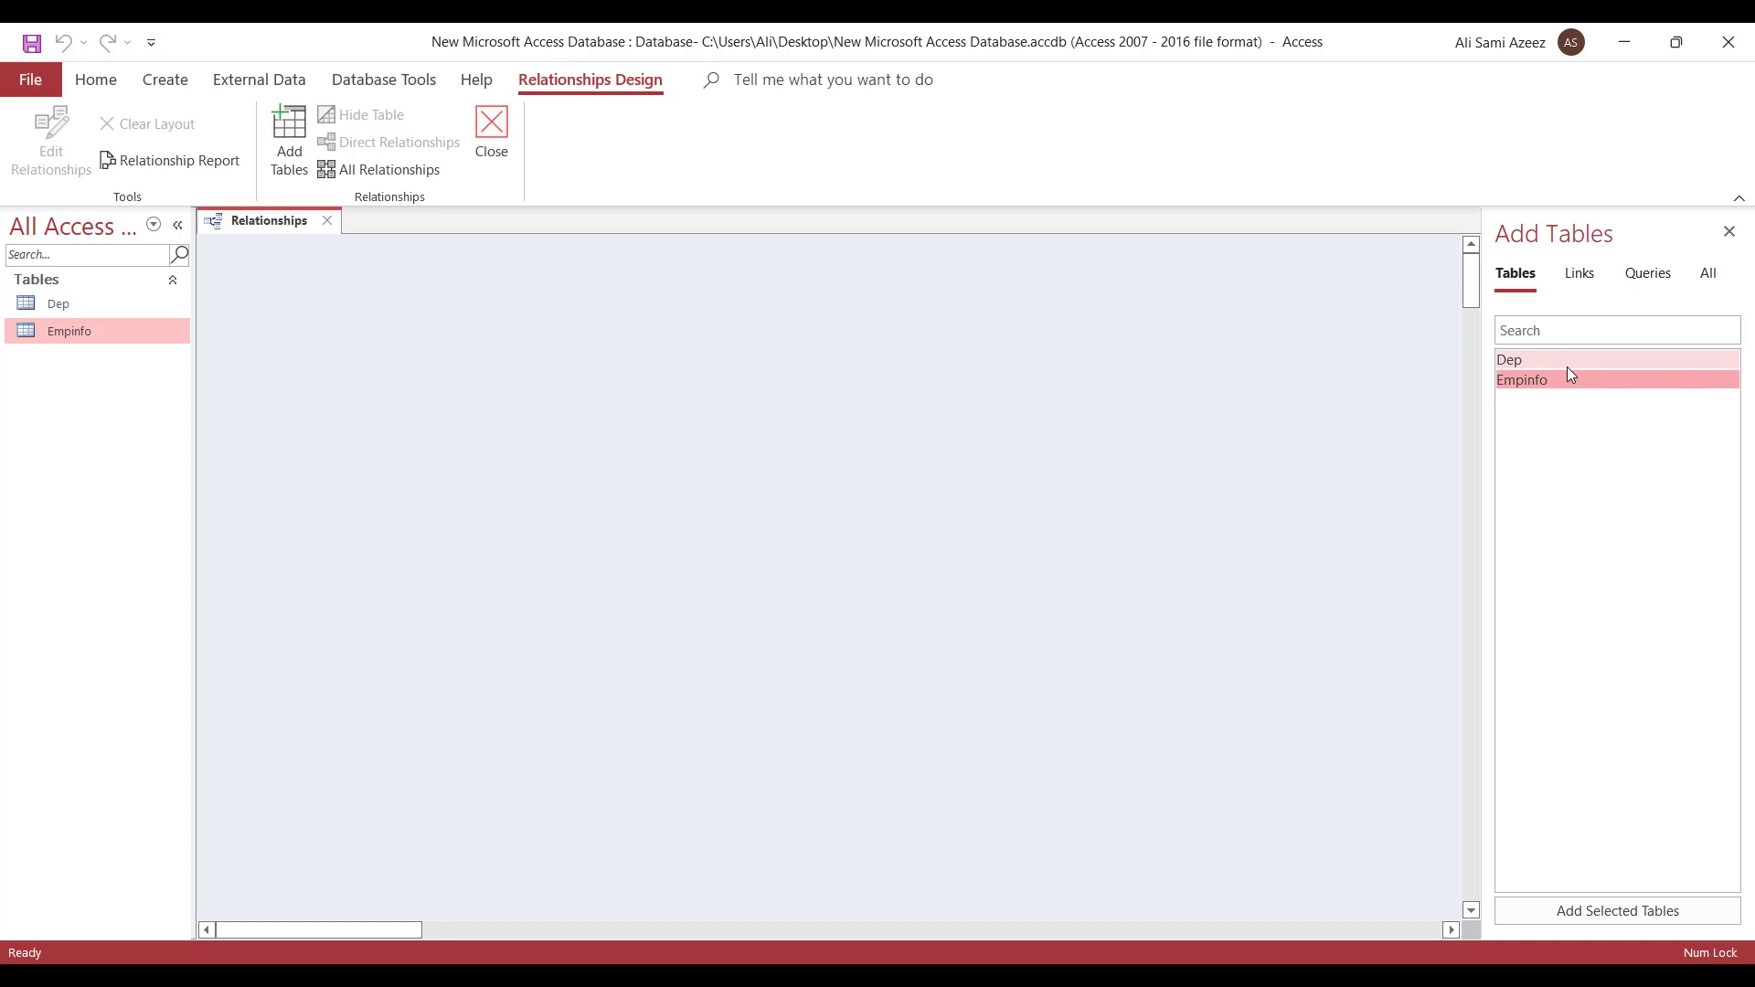
- Place Dep and Empinfo side by side, then drag Empinfo's Dep_Id onto Dep's Dep_Id
left_click_drag(1566, 365, 756, 408)
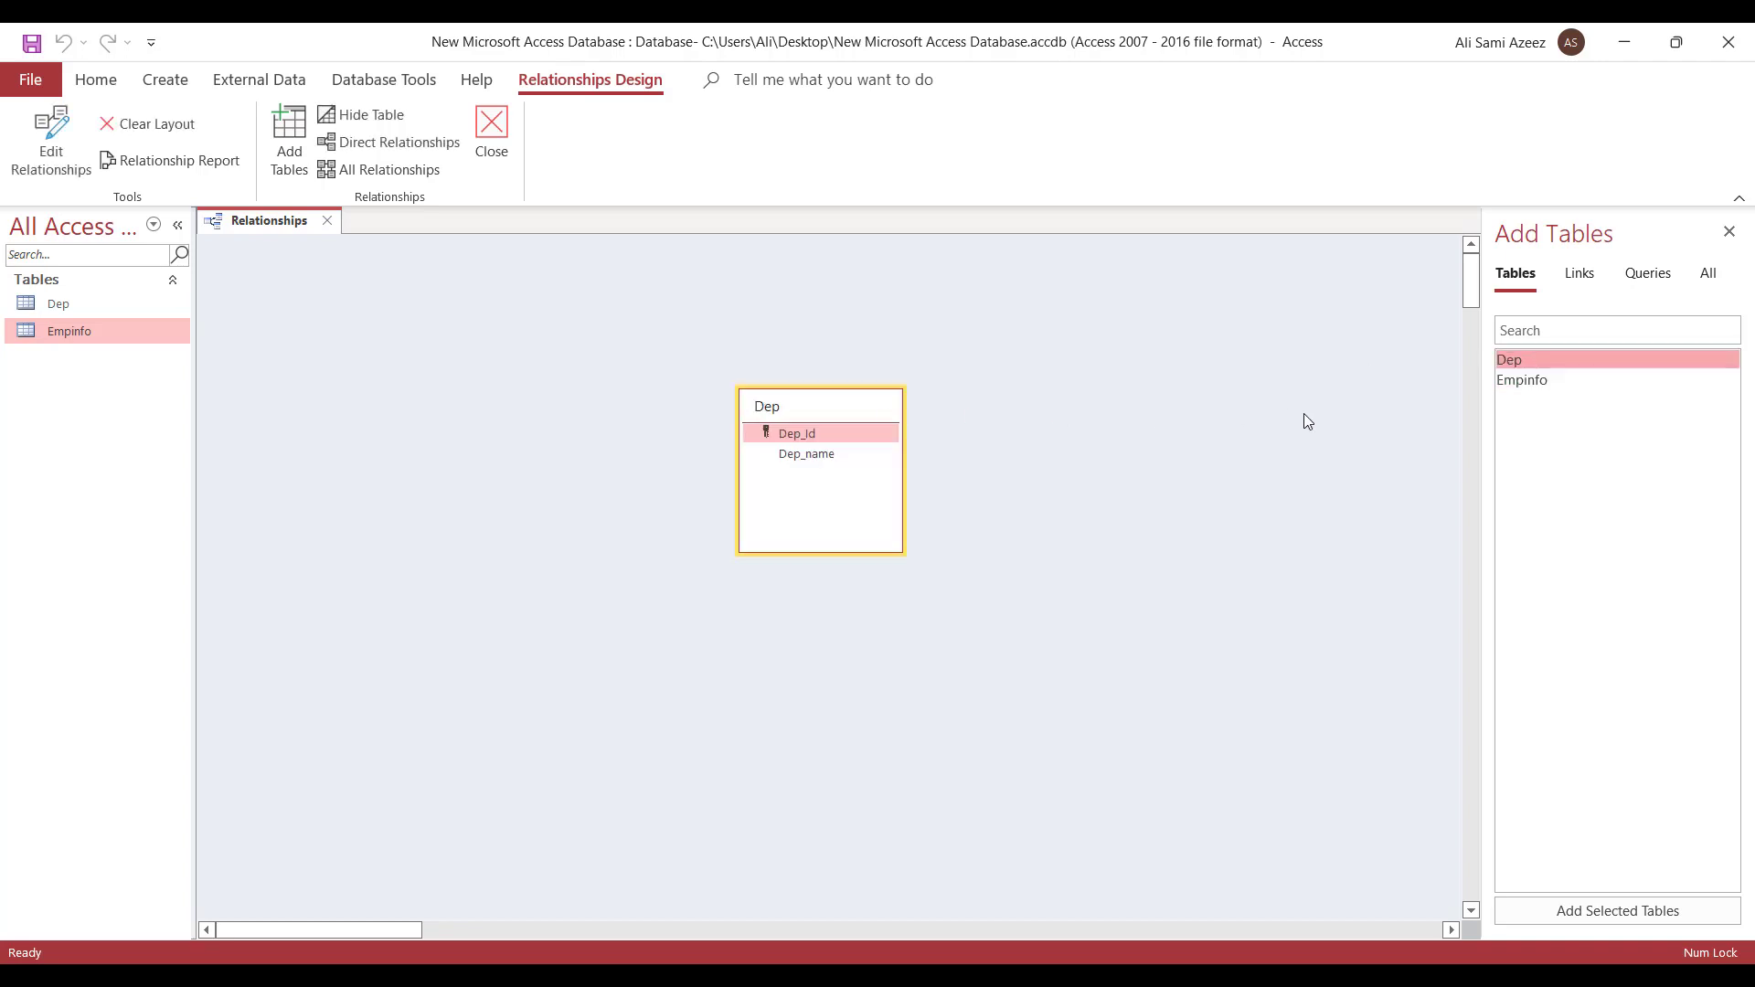
left_click_drag(1524, 382, 998, 467)
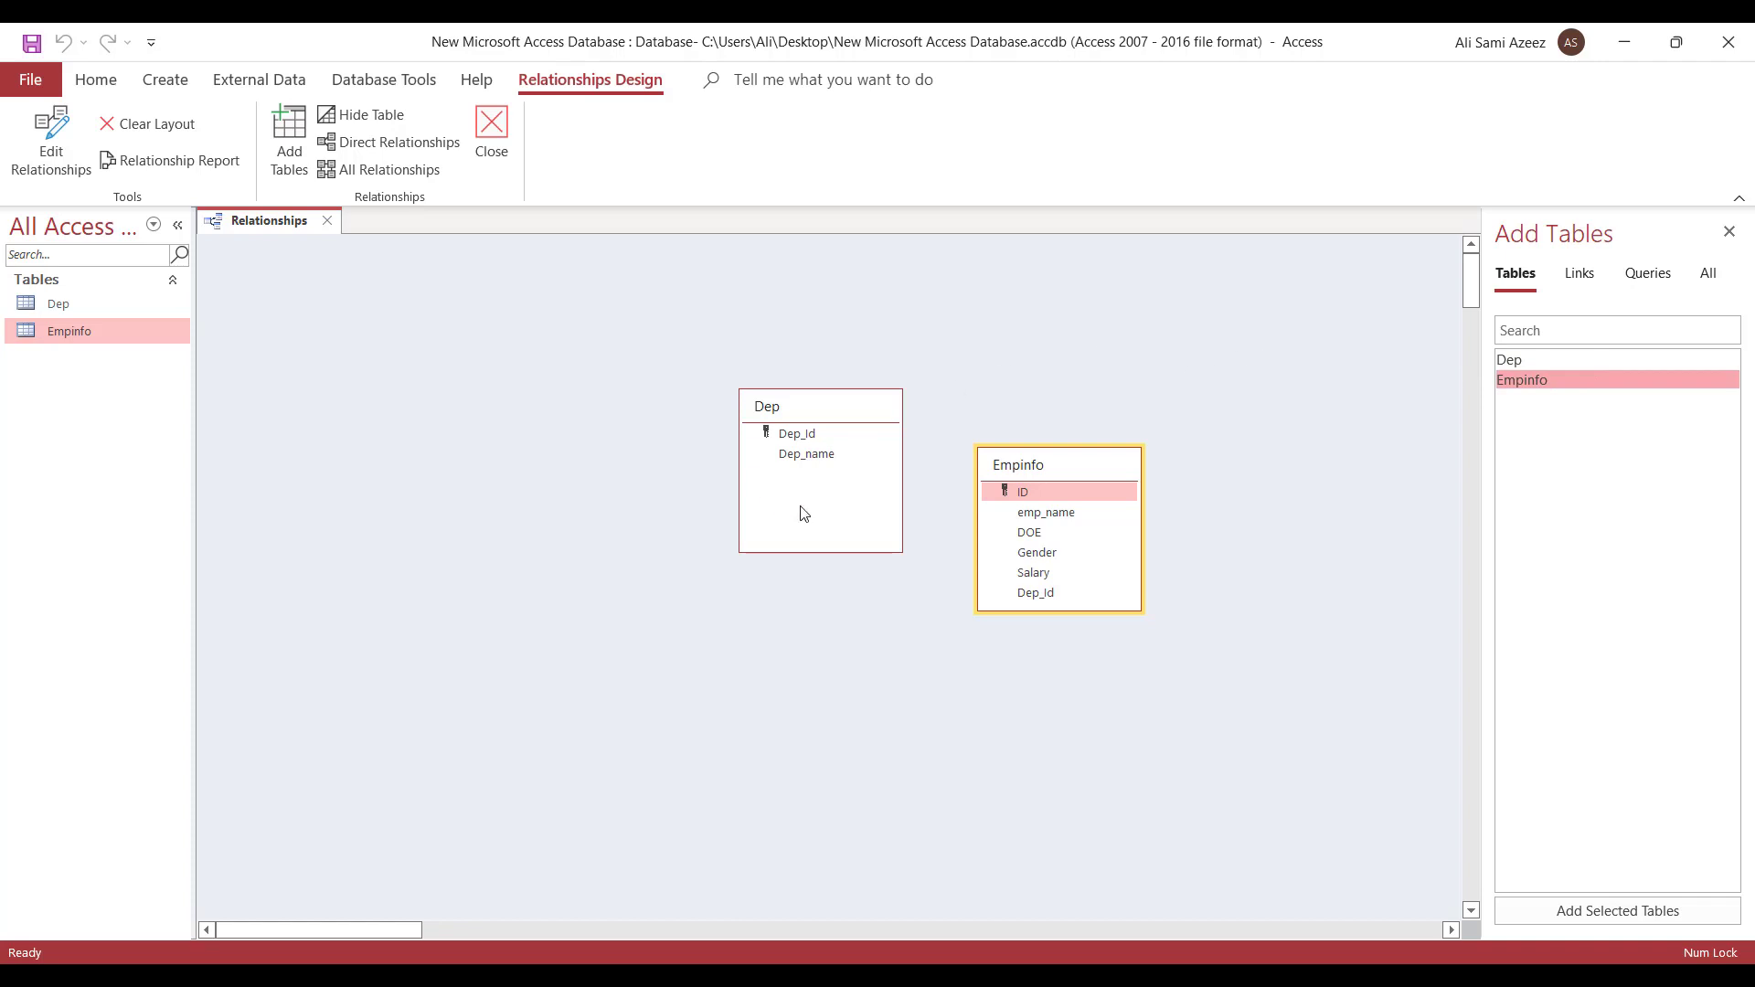
left_click_drag(792, 410, 528, 406)
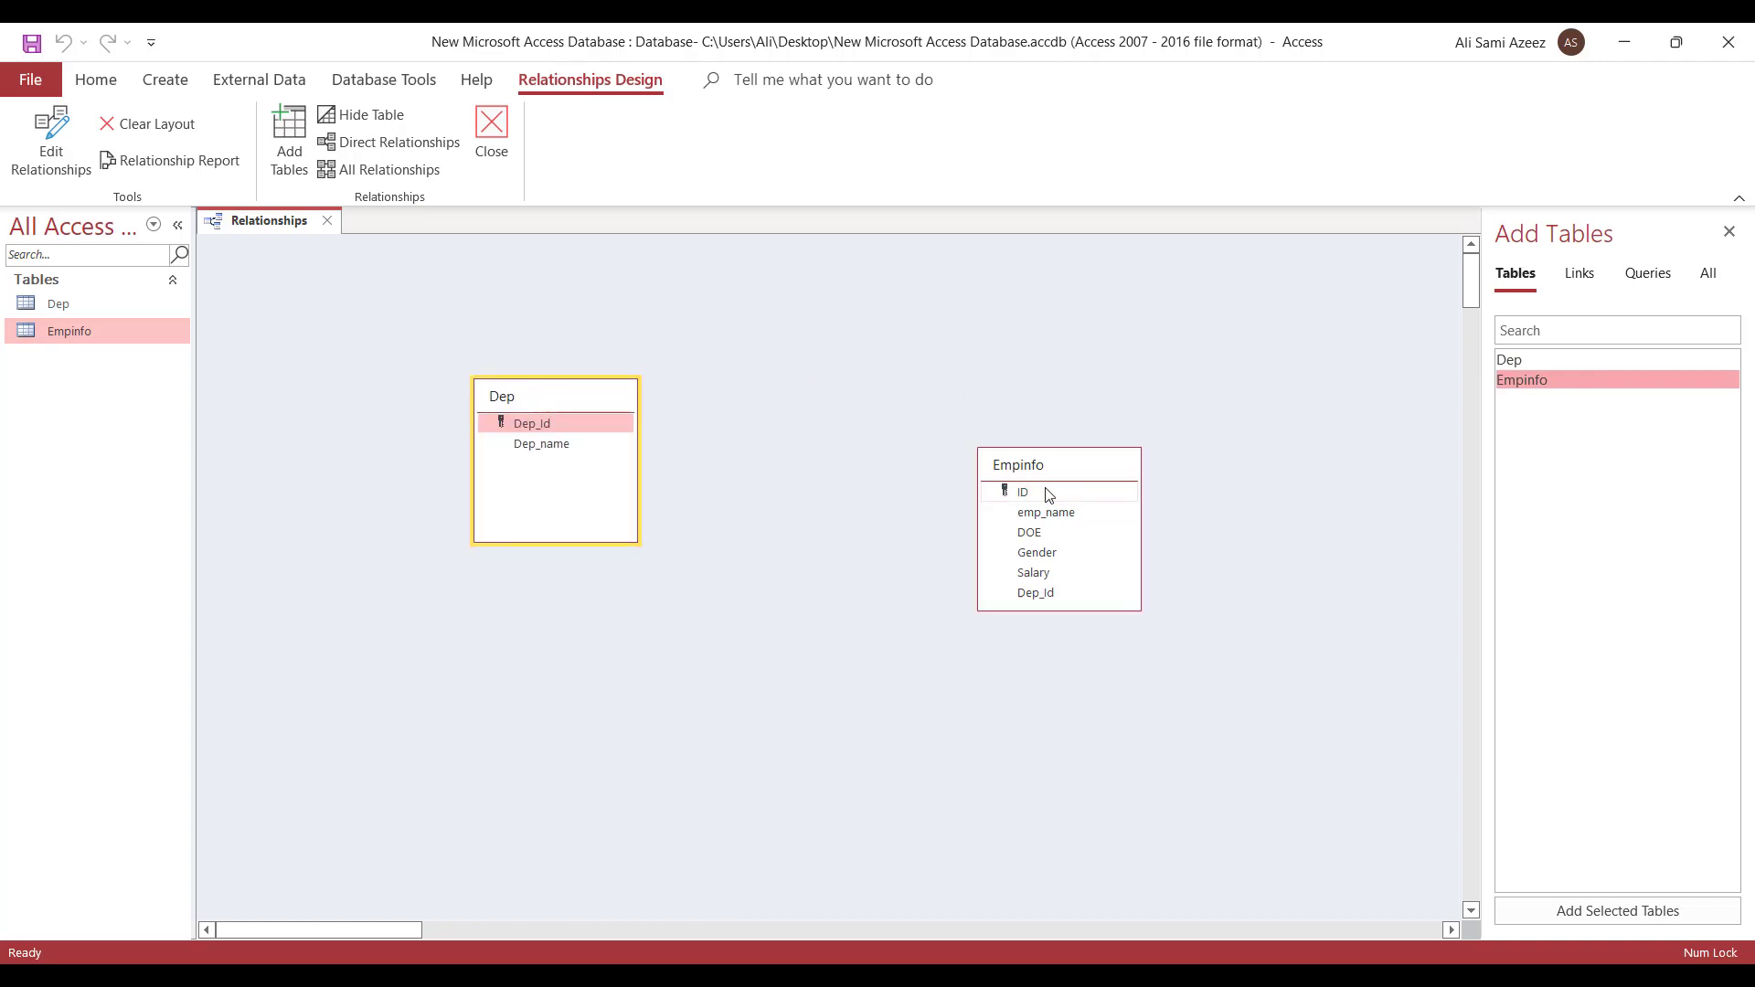
left_click_drag(1035, 482, 842, 426)
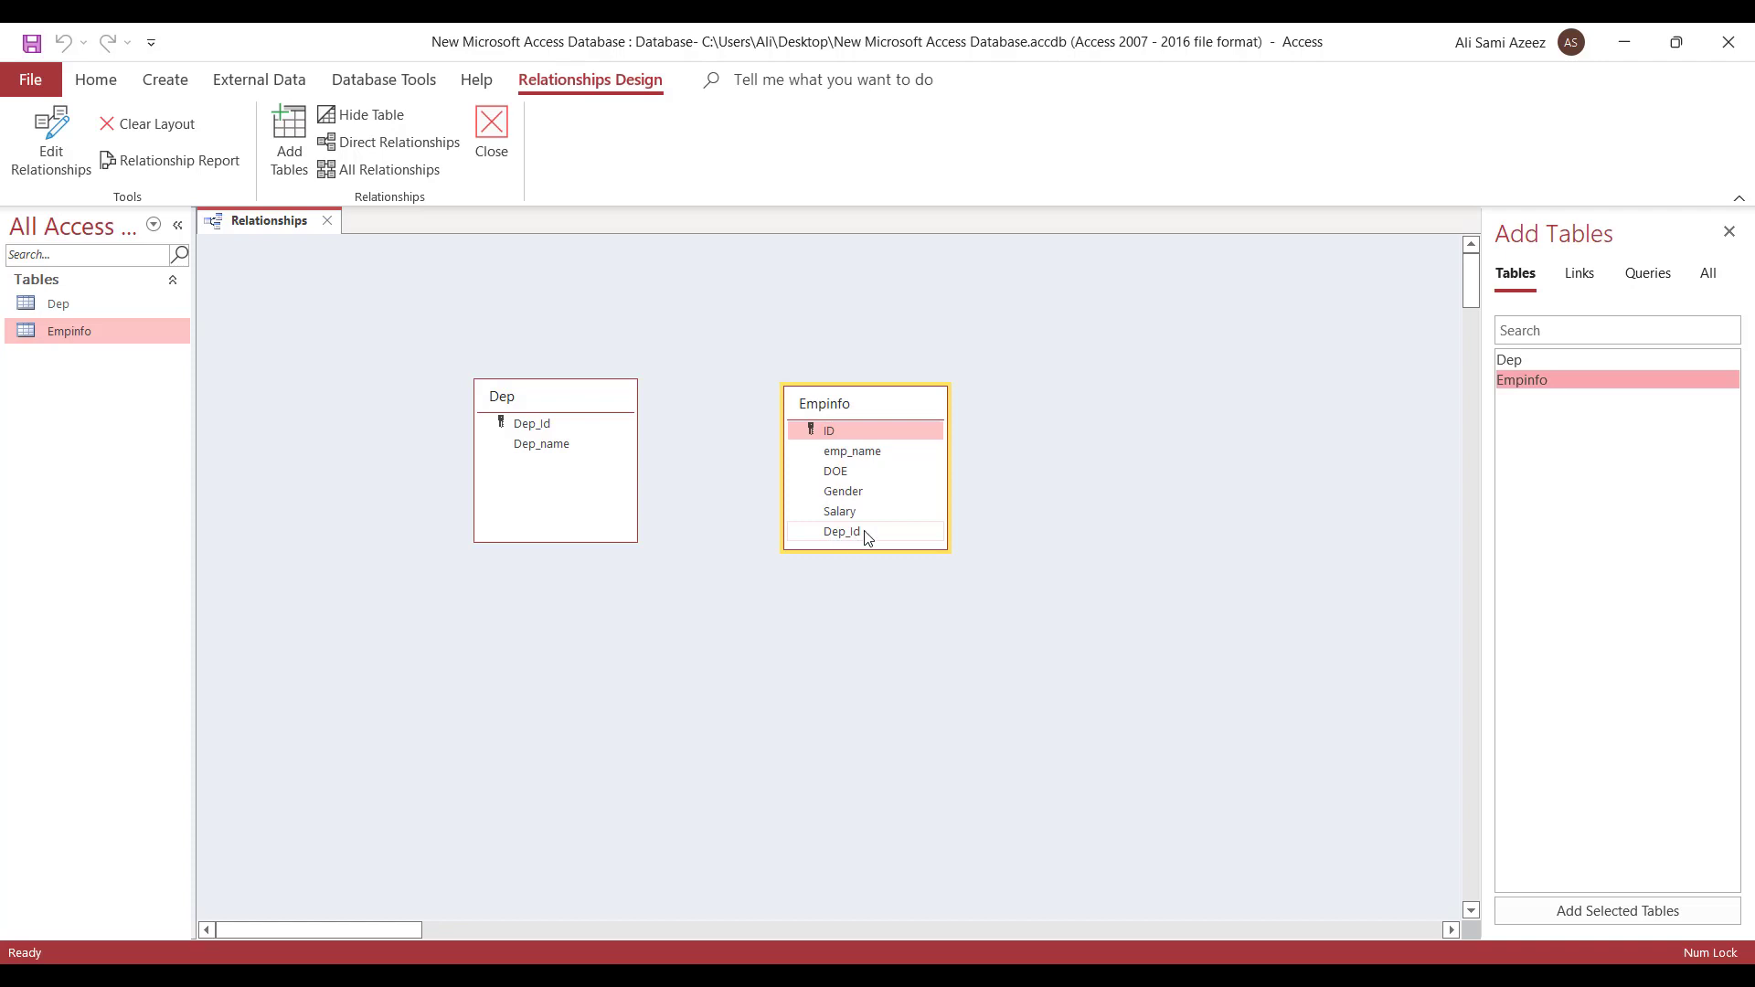
left_click_drag(868, 537, 511, 425)
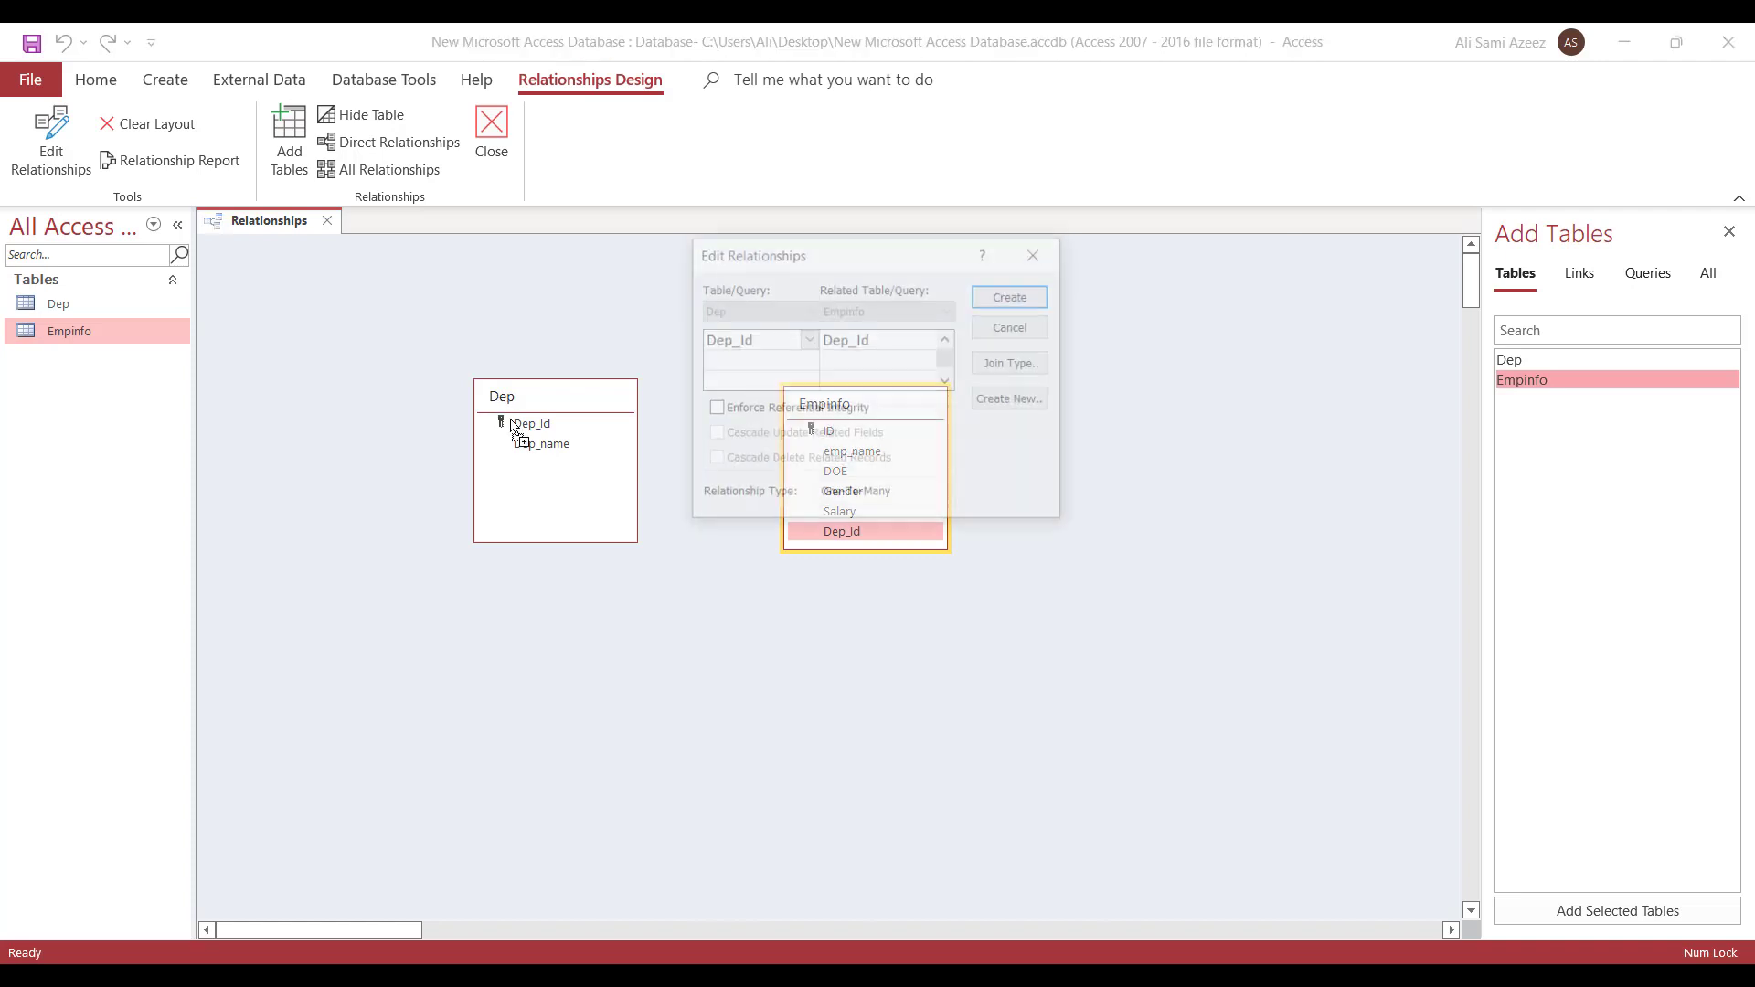
- Enforce referential integrity and create the one-to-many Dep_Id relationship
left_click(729, 412)
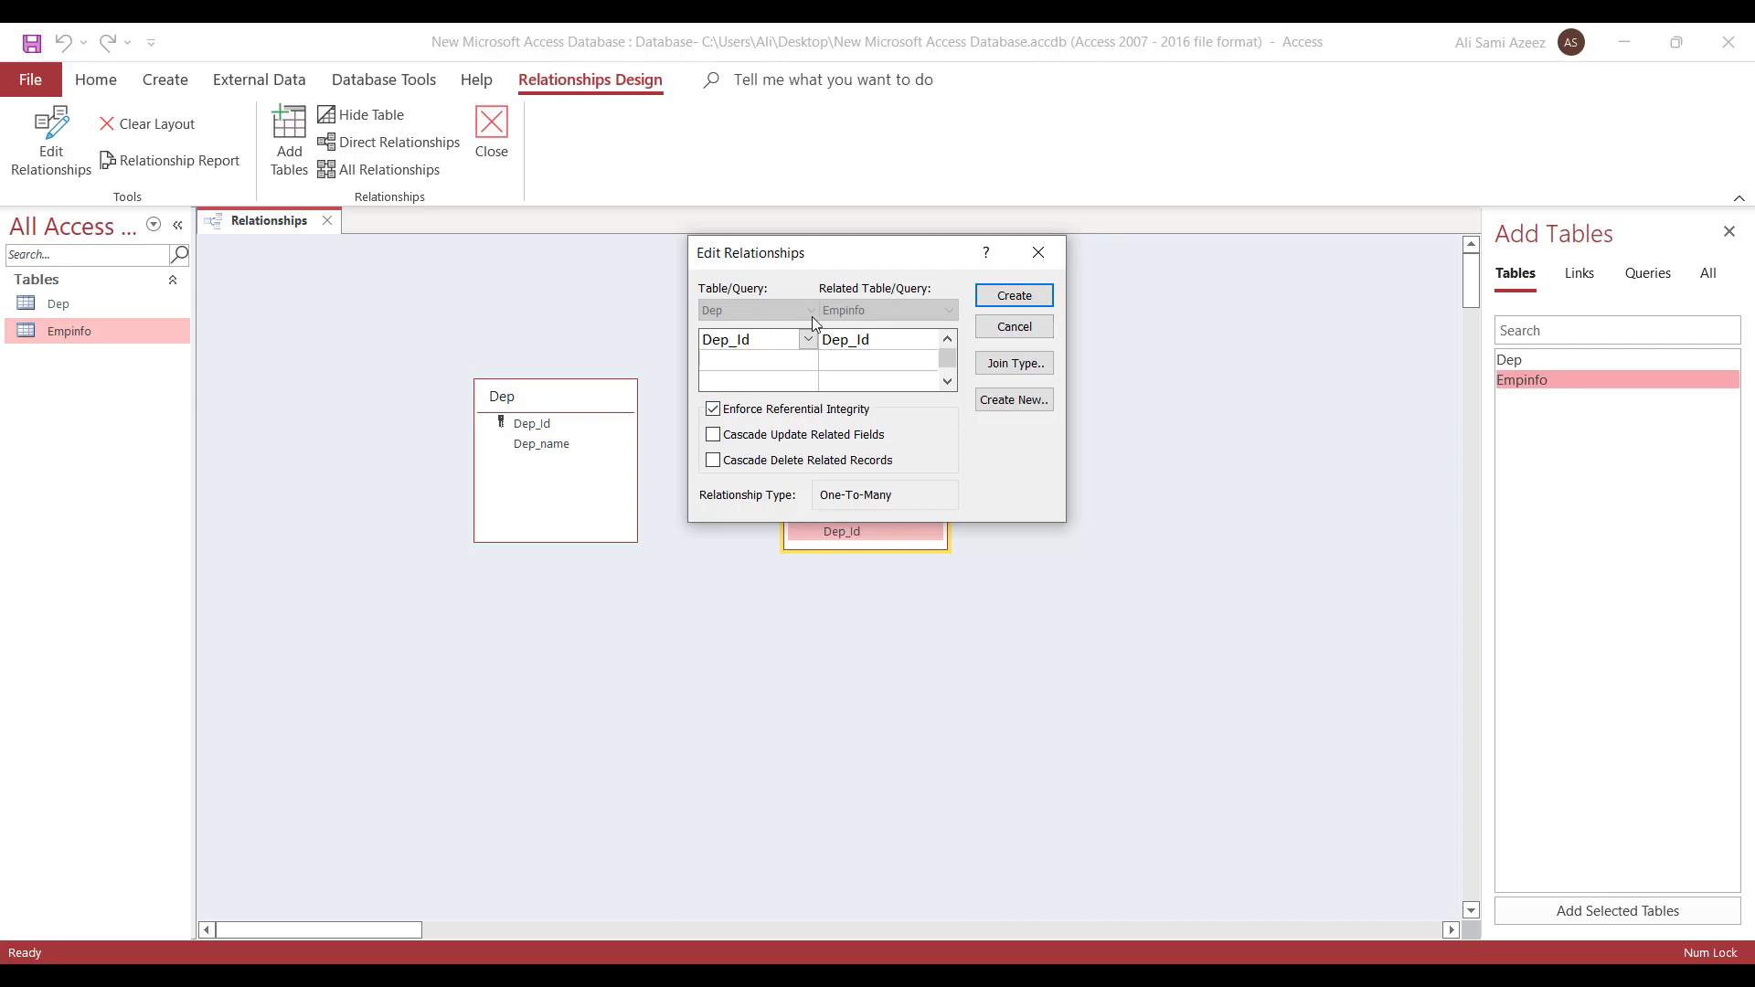
left_click(1012, 298)
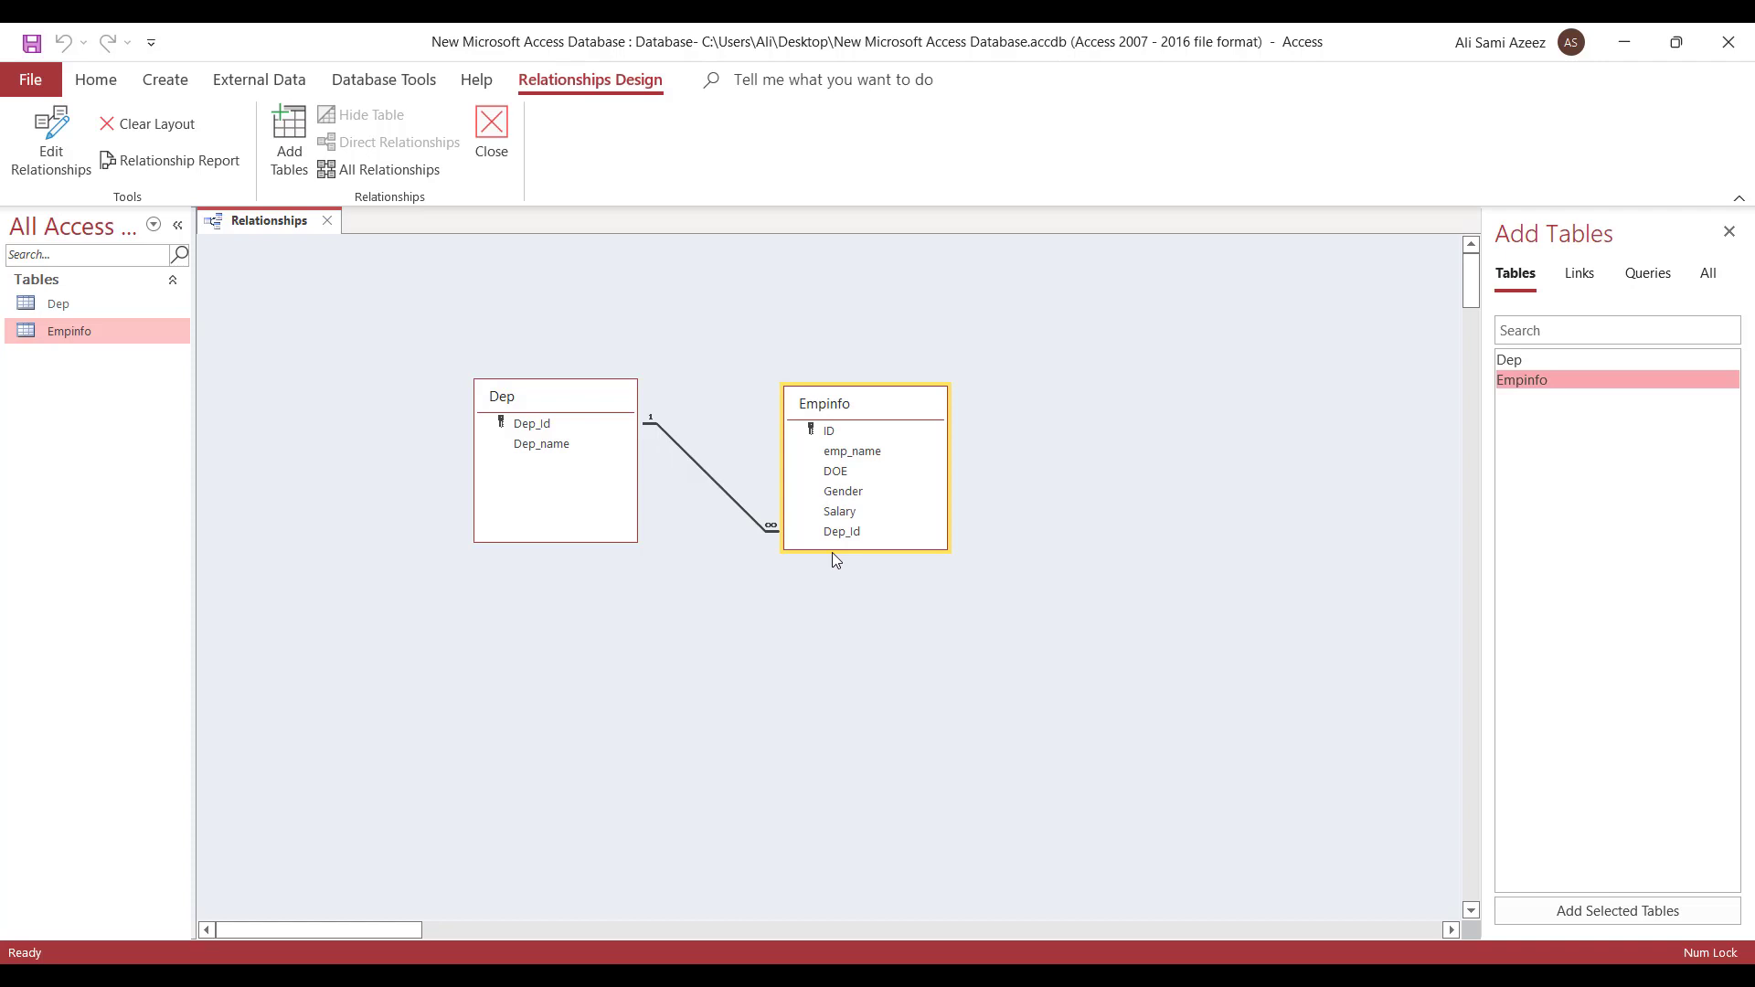
- Close the Relationships window, saving its layout, and select Dep in the Navigation Pane
left_click(506, 174)
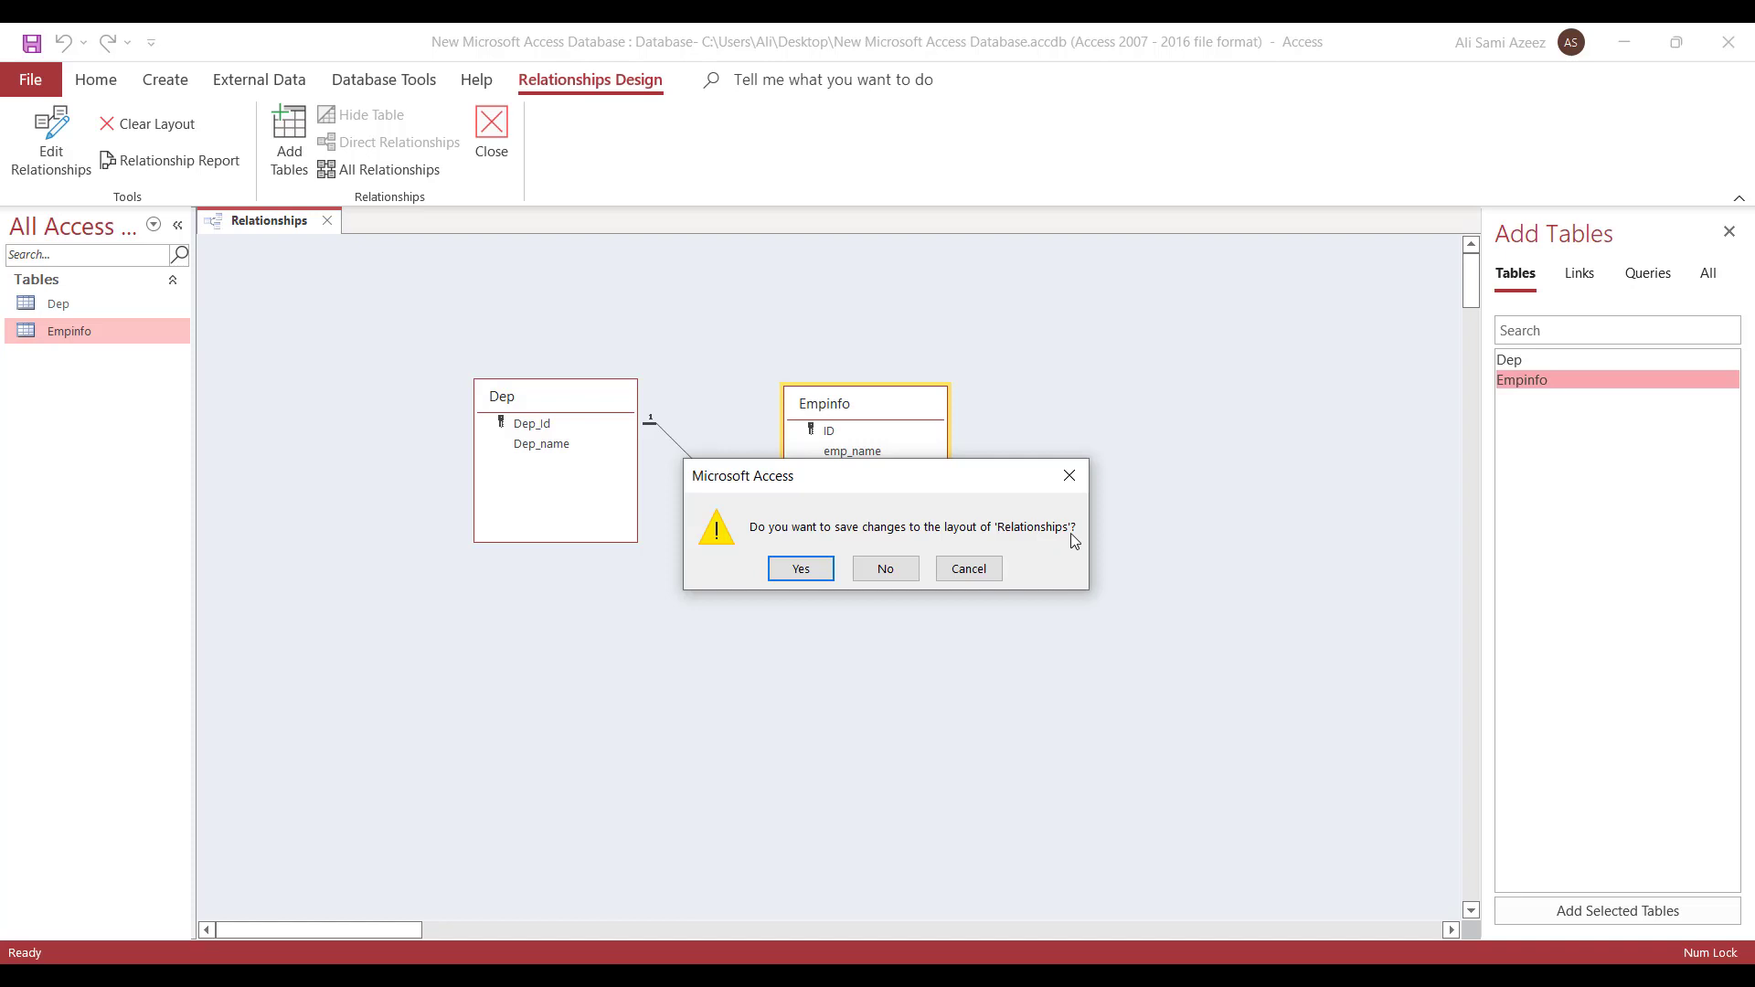
left_click(821, 565)
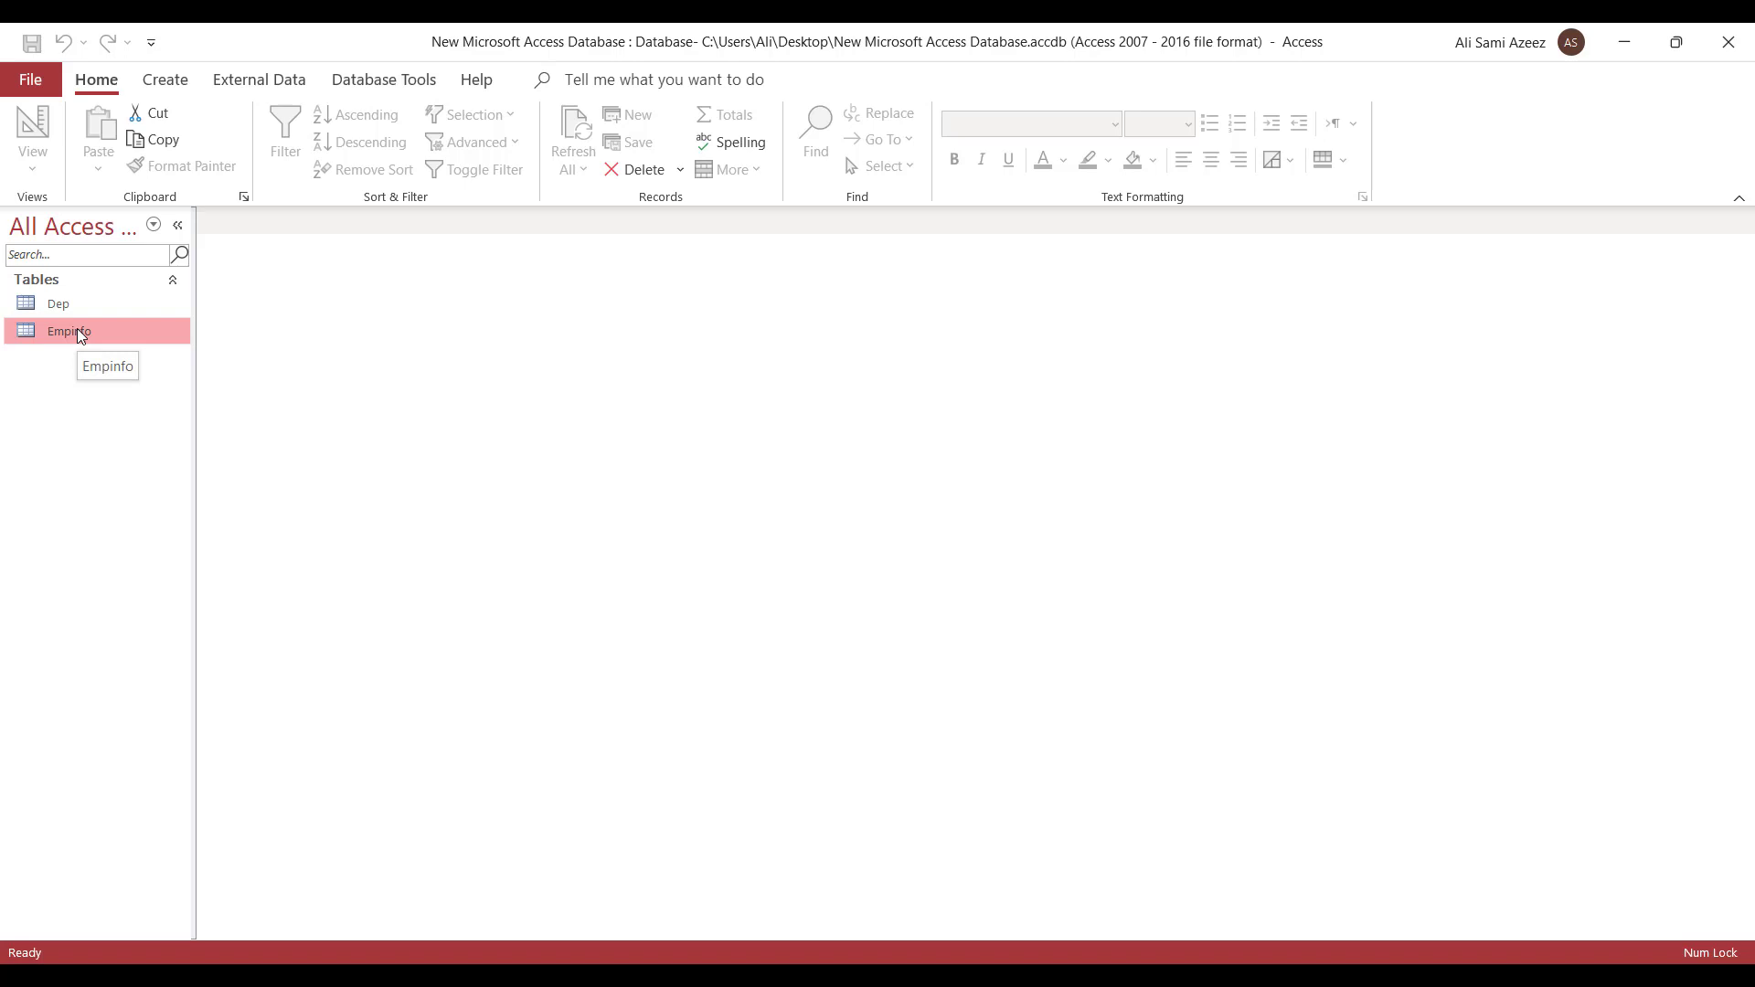
key("Up")
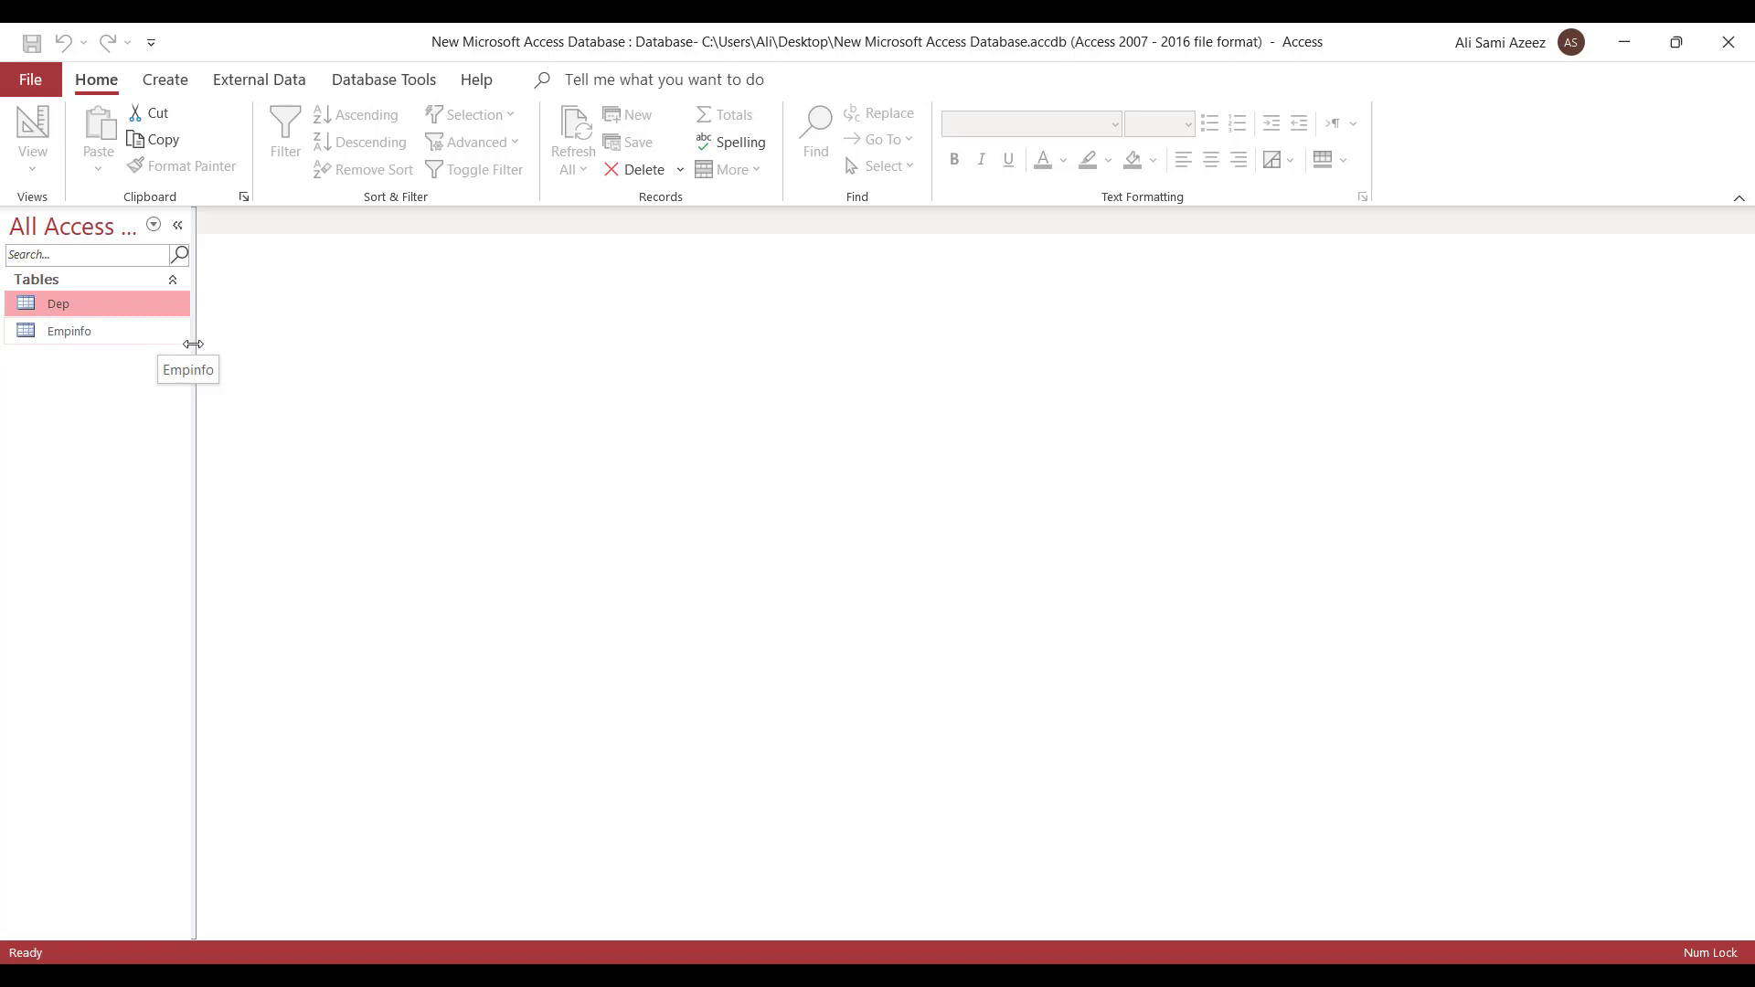
- Open the Dep datasheet and expand departments 5 and 6 to show their employee records
double_click(64, 306)
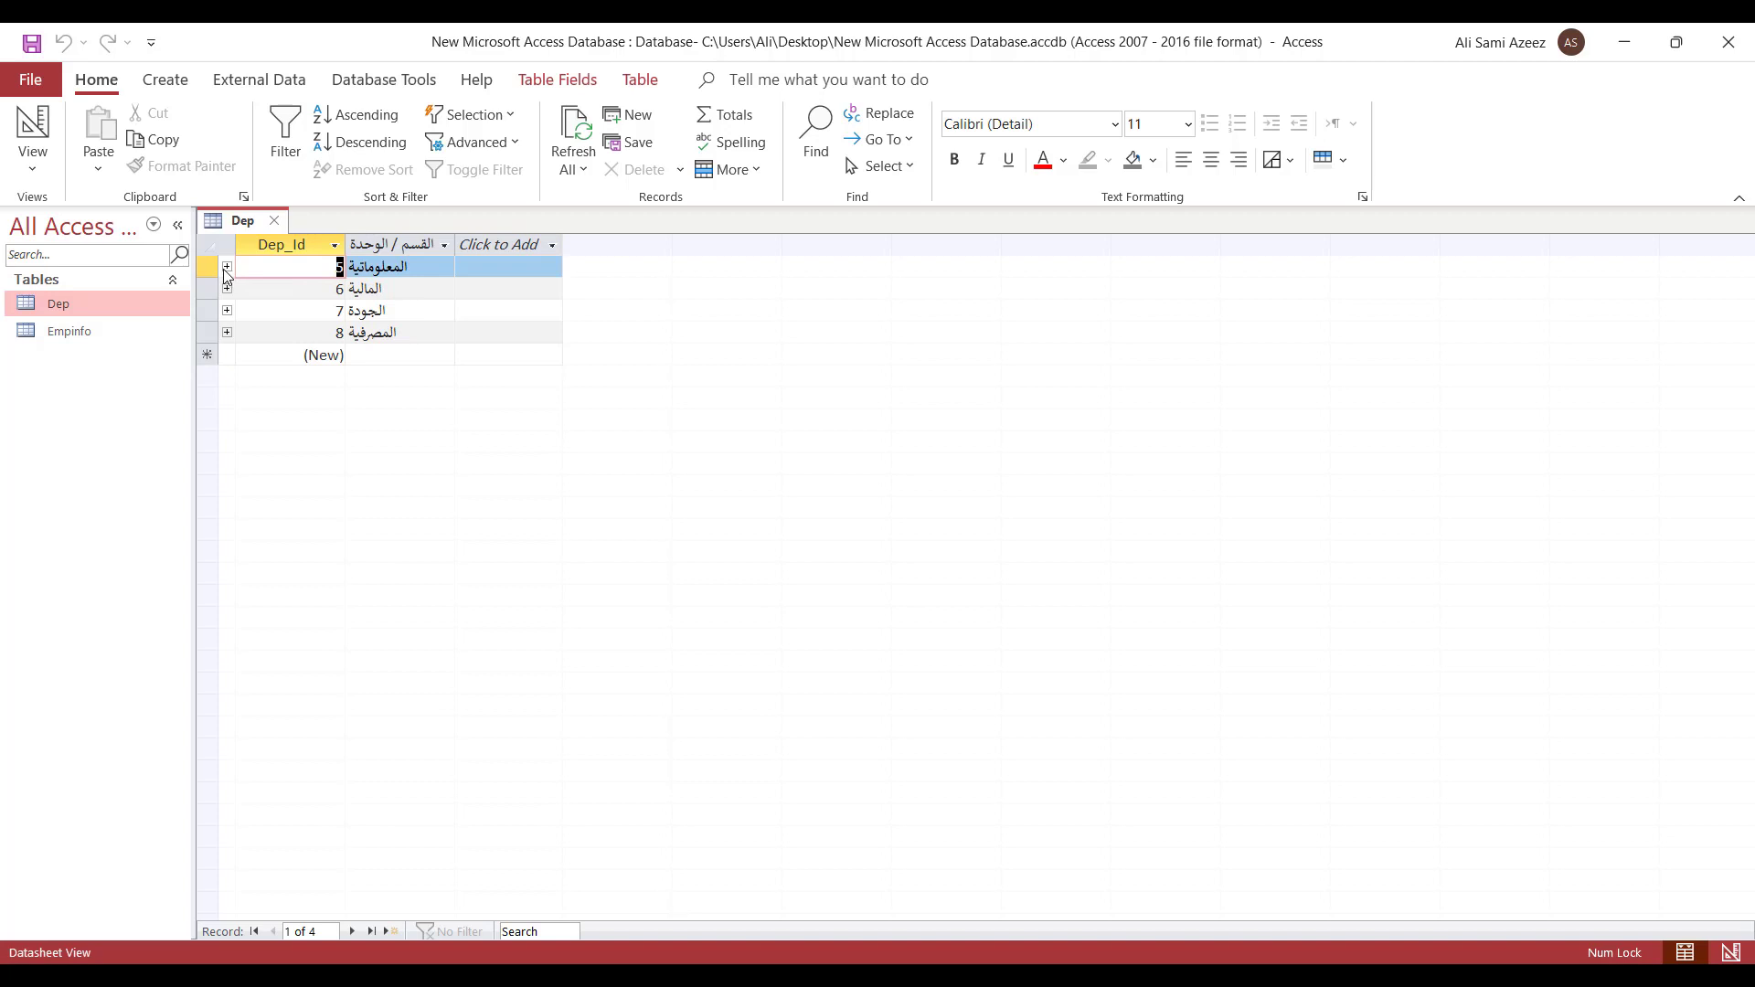
left_click(226, 267)
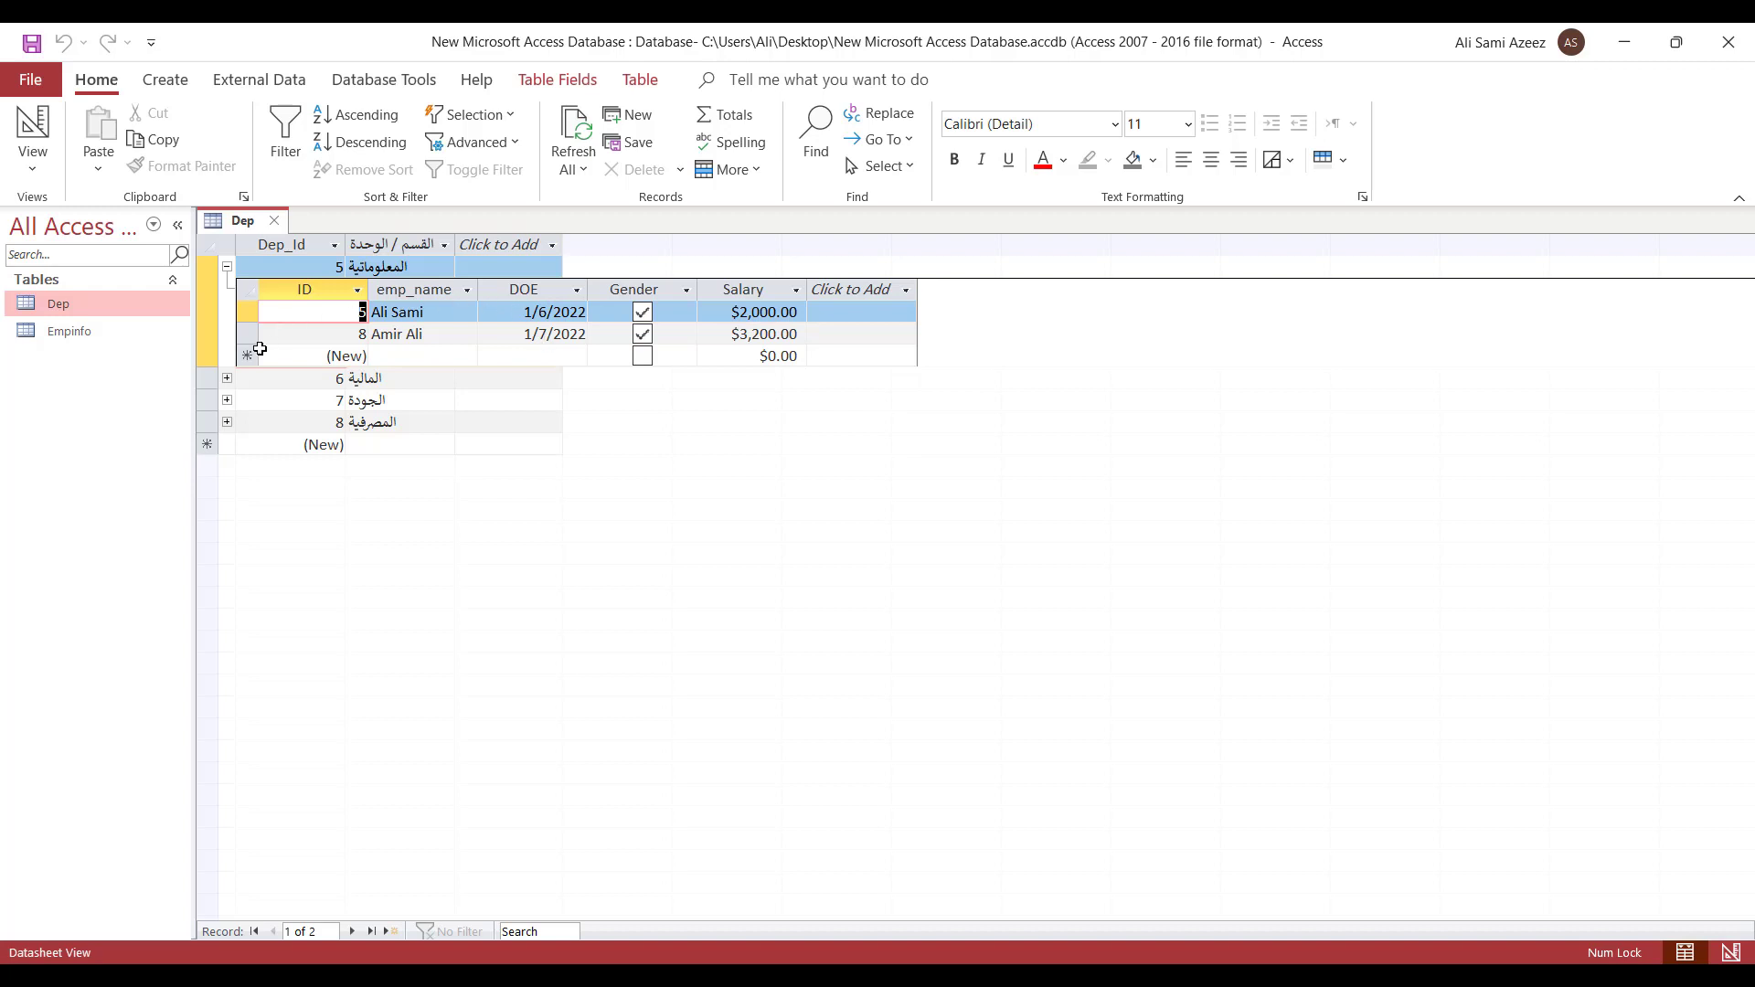
left_click(228, 377)
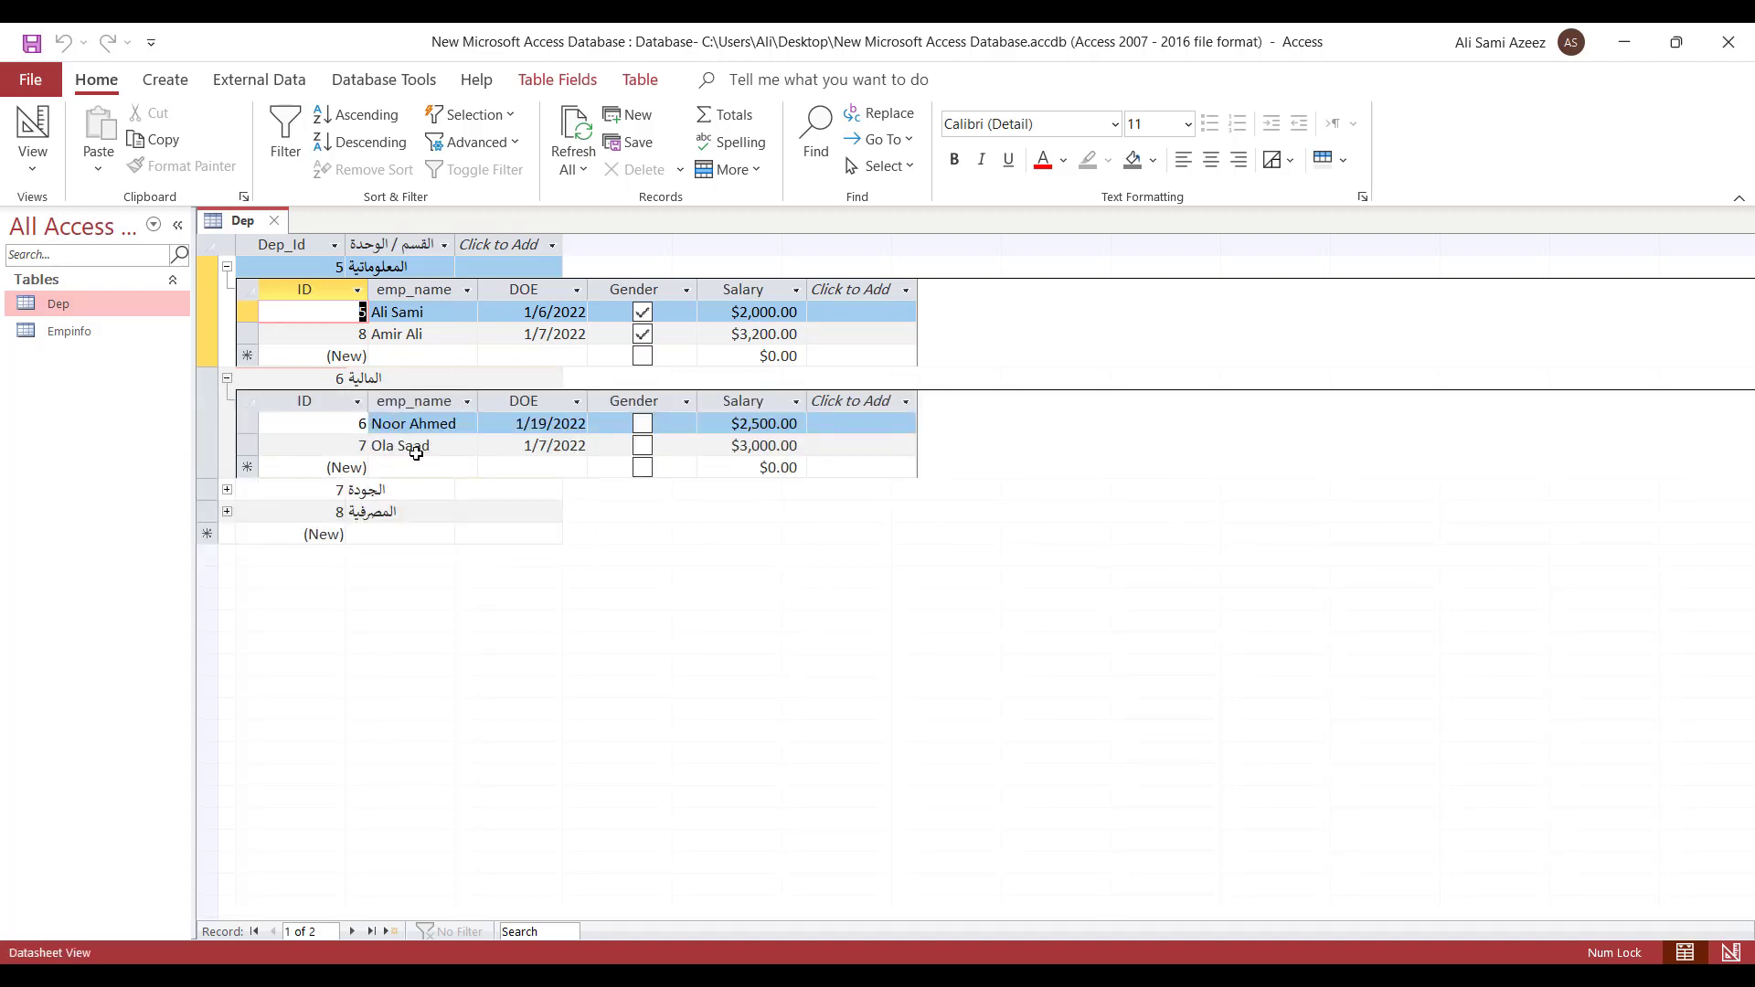